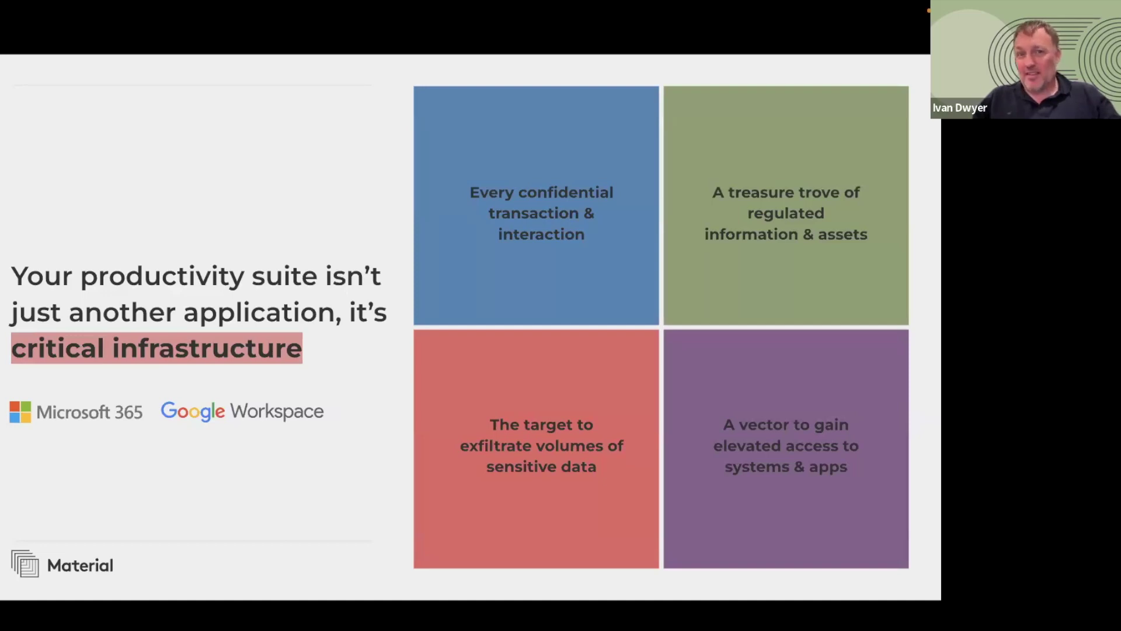
- Advance the slideshow past the growing risk gap slide toward the 'force multiplier' data architecture slide
{"action": "key", "text": "Right"}
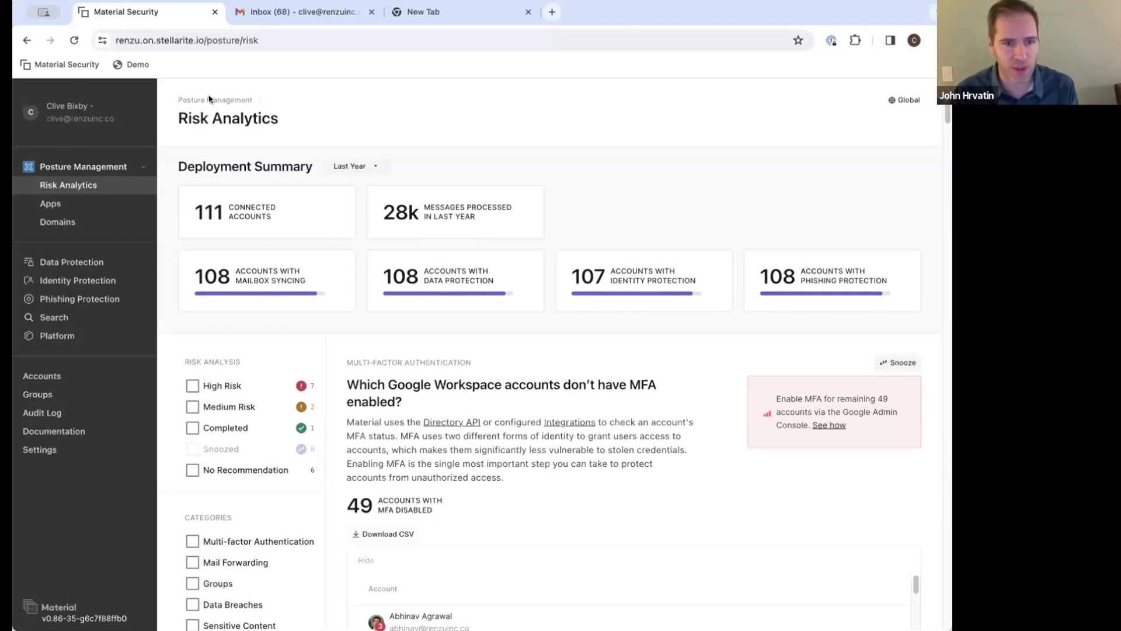
- Switch to the Chrome tab holding the demo-script URL with the CEO gift-card prompt
{"action": "left_click", "coordinate": [440, 10]}
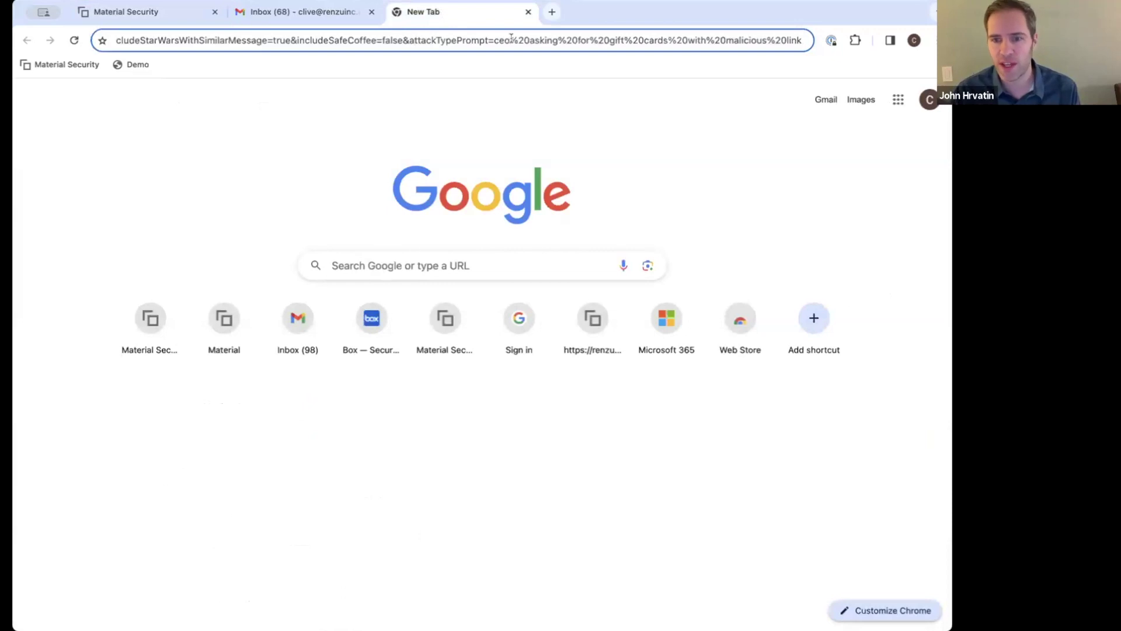
- Select the 'ceo asking for gift cards with malicious link' attackTypePrompt value in the address bar
{"action": "left_click_drag", "start_coordinate": [491, 39], "coordinate": [806, 46]}
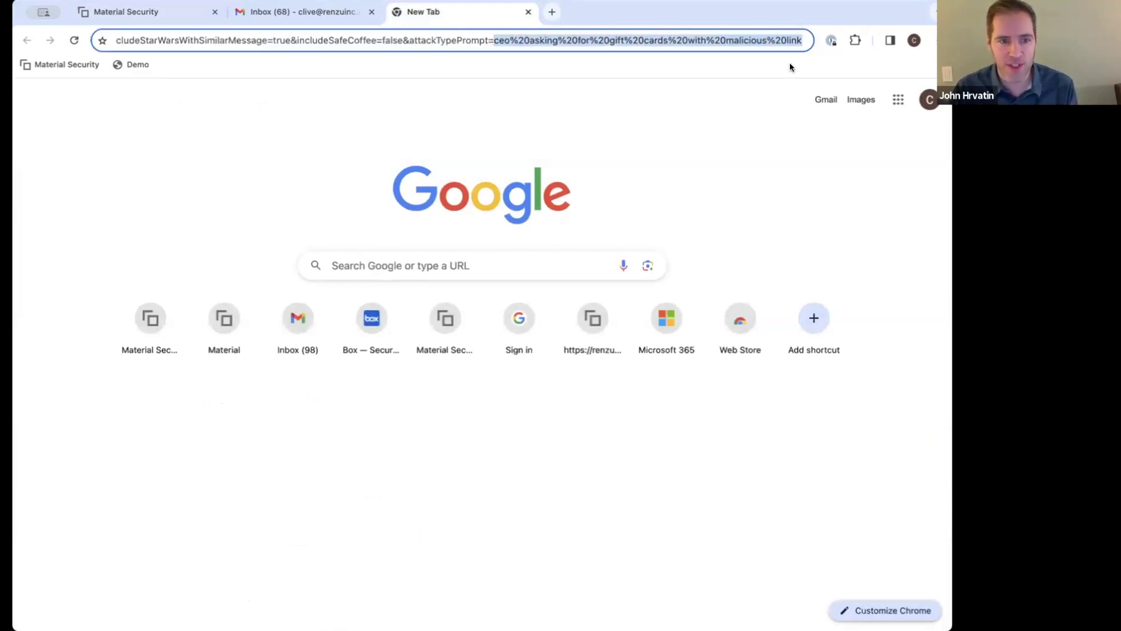
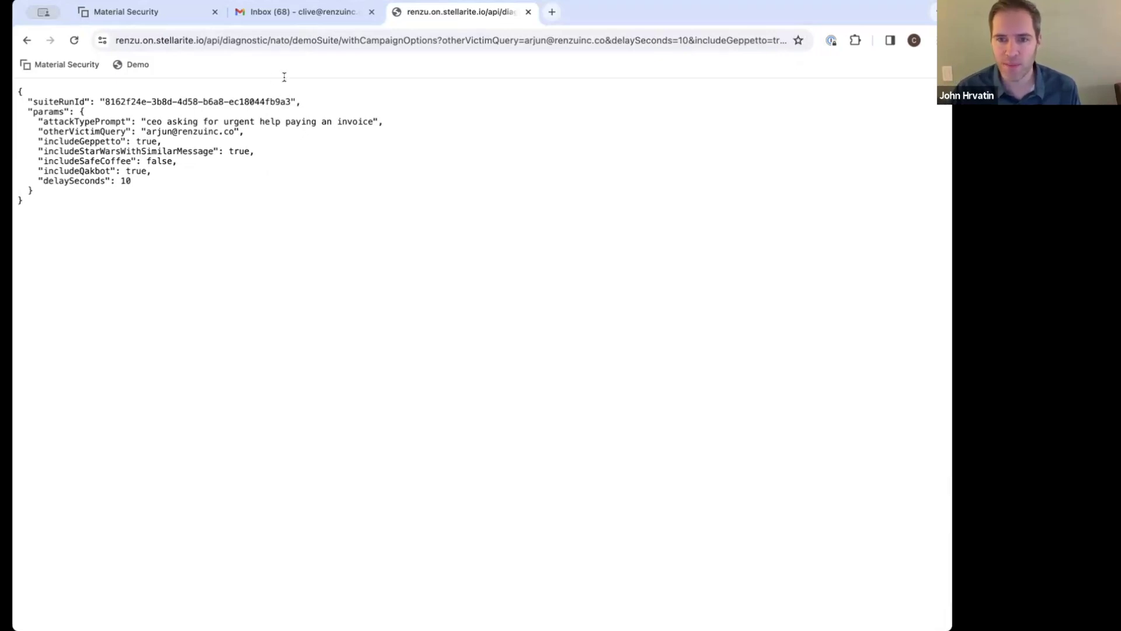
- Refresh the Gmail inbox and open the 'URGENT: Payment Request' email with its invoice attachment
{"action": "left_click", "coordinate": [281, 13]}
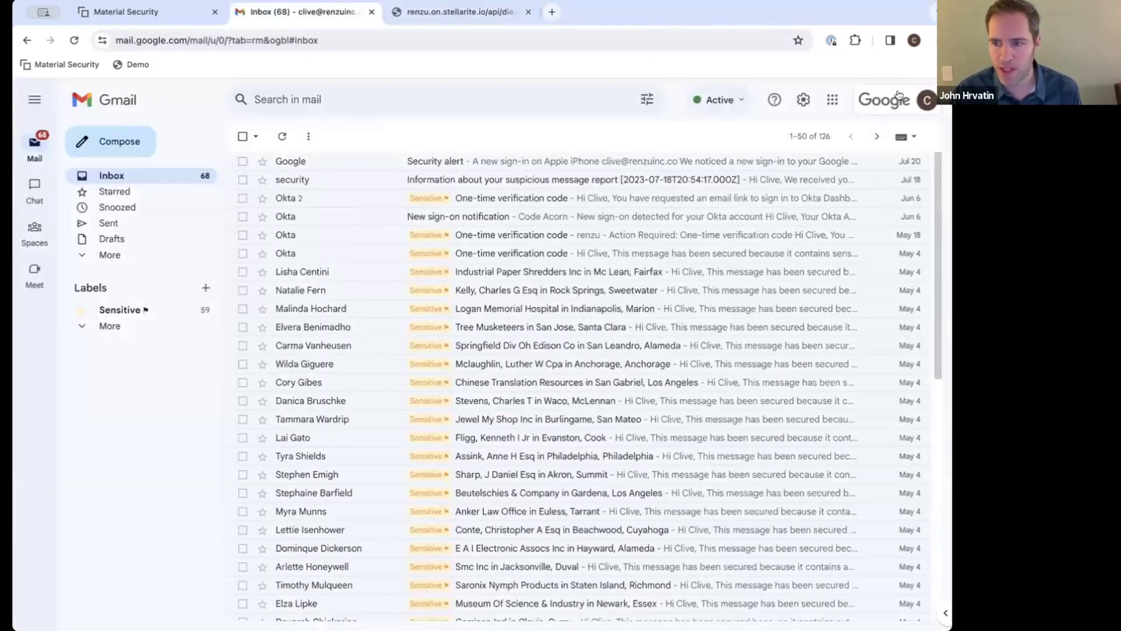
{"action": "left_click", "coordinate": [281, 136]}
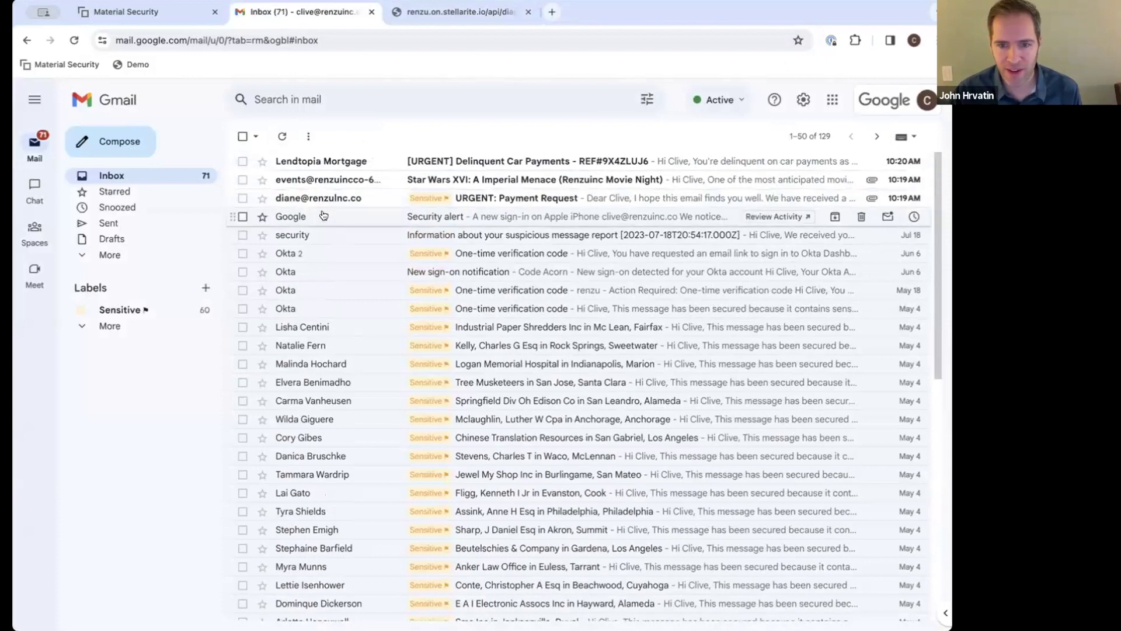
{"action": "mouse_move", "coordinate": [334, 202]}
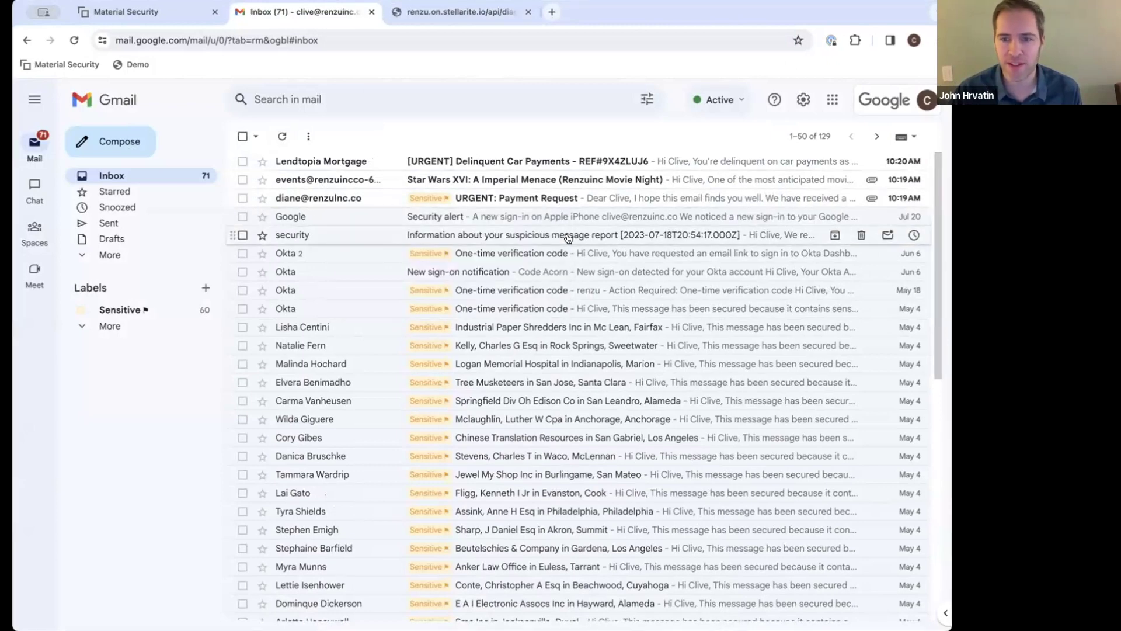
{"action": "left_click", "coordinate": [577, 200]}
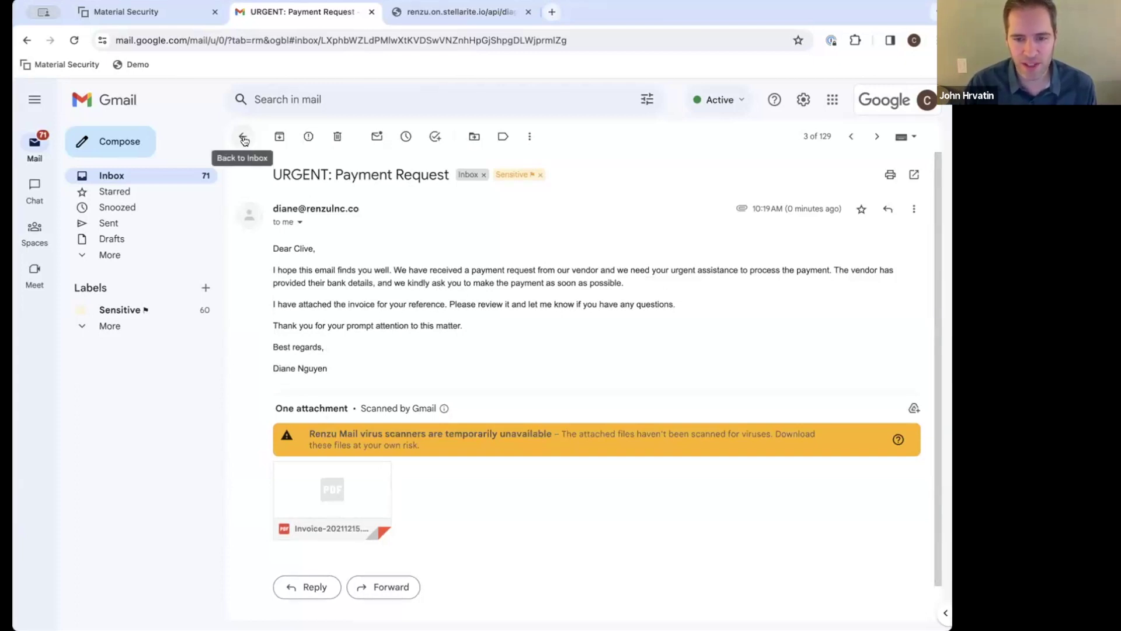
{"action": "mouse_move", "coordinate": [344, 490]}
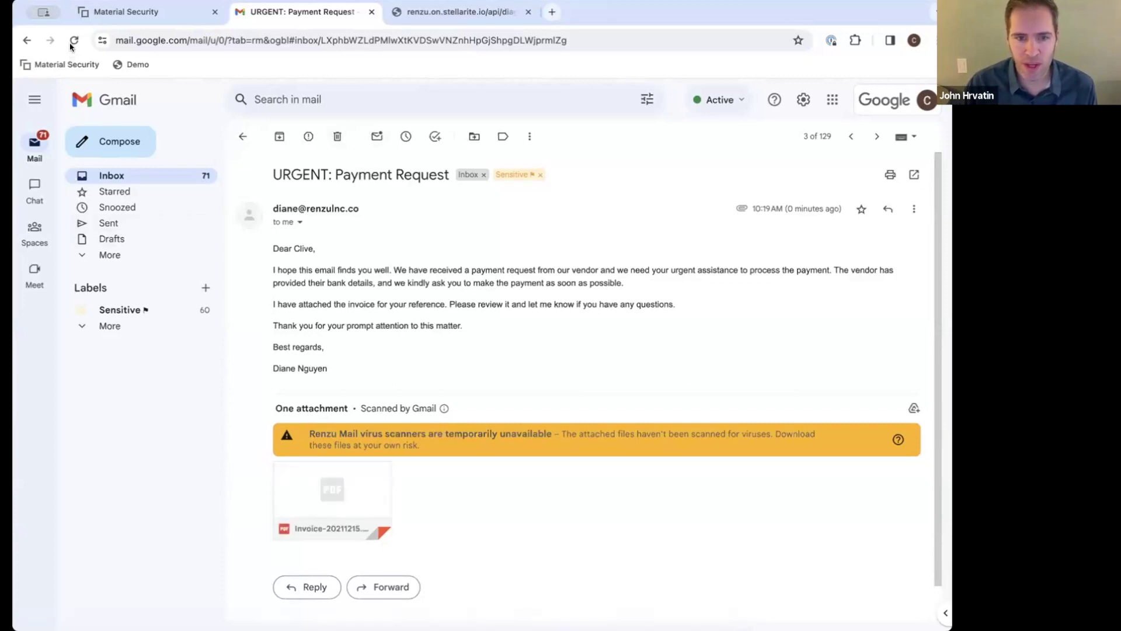
{"action": "left_click", "coordinate": [103, 16]}
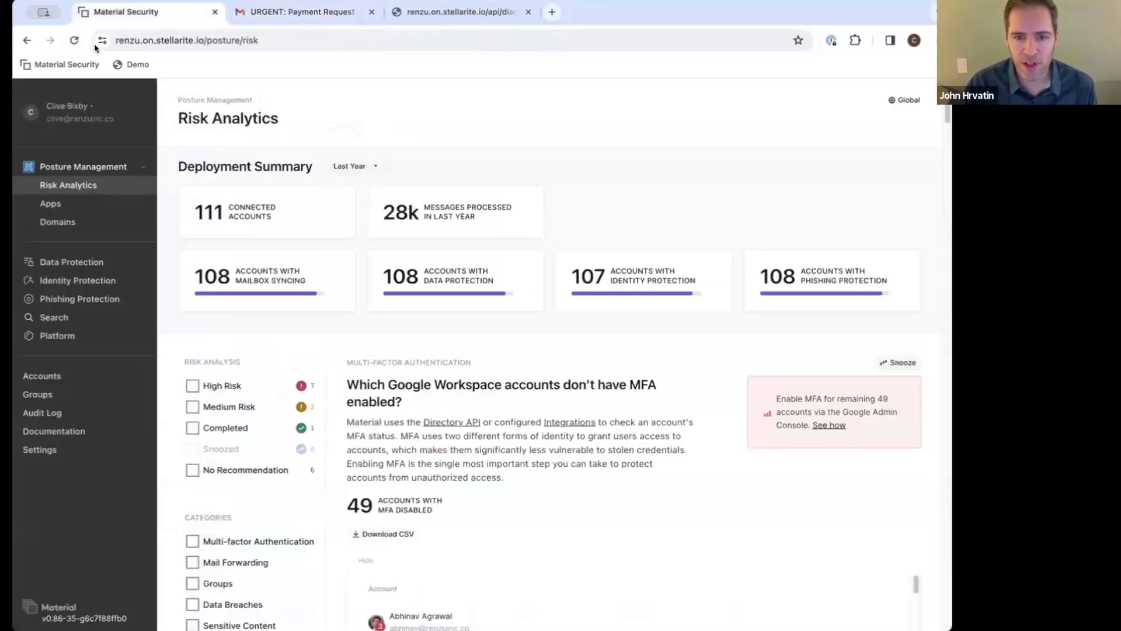
- Reload the phishing Cases list until the new 10:20 am Malicious, blocked cases appear
{"action": "left_click", "coordinate": [62, 300]}
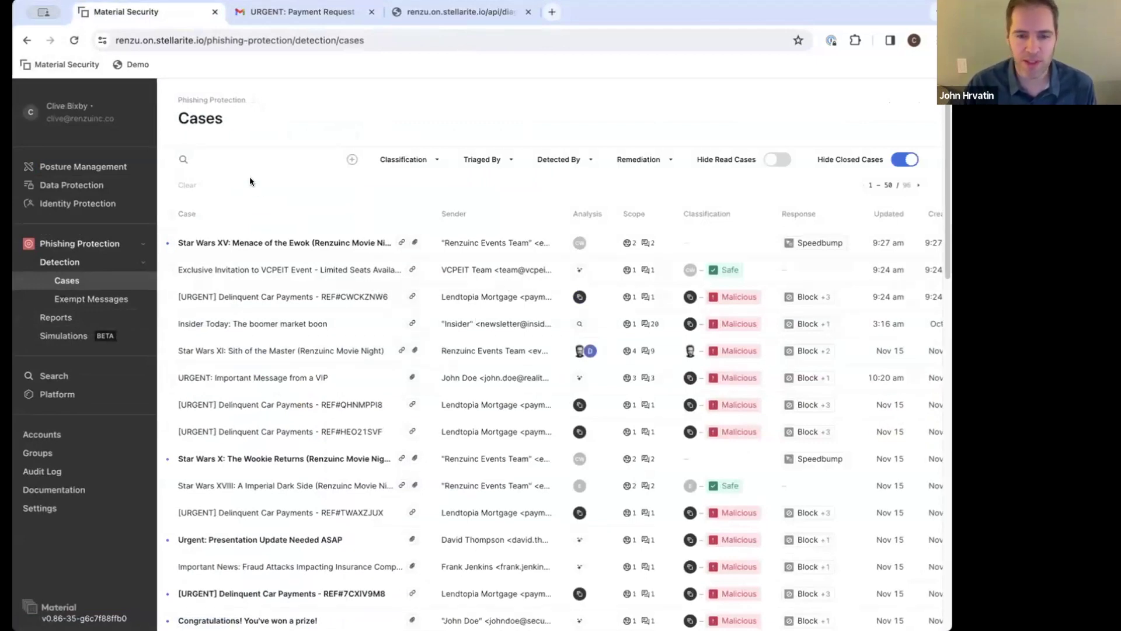
{"action": "left_click", "coordinate": [74, 40]}
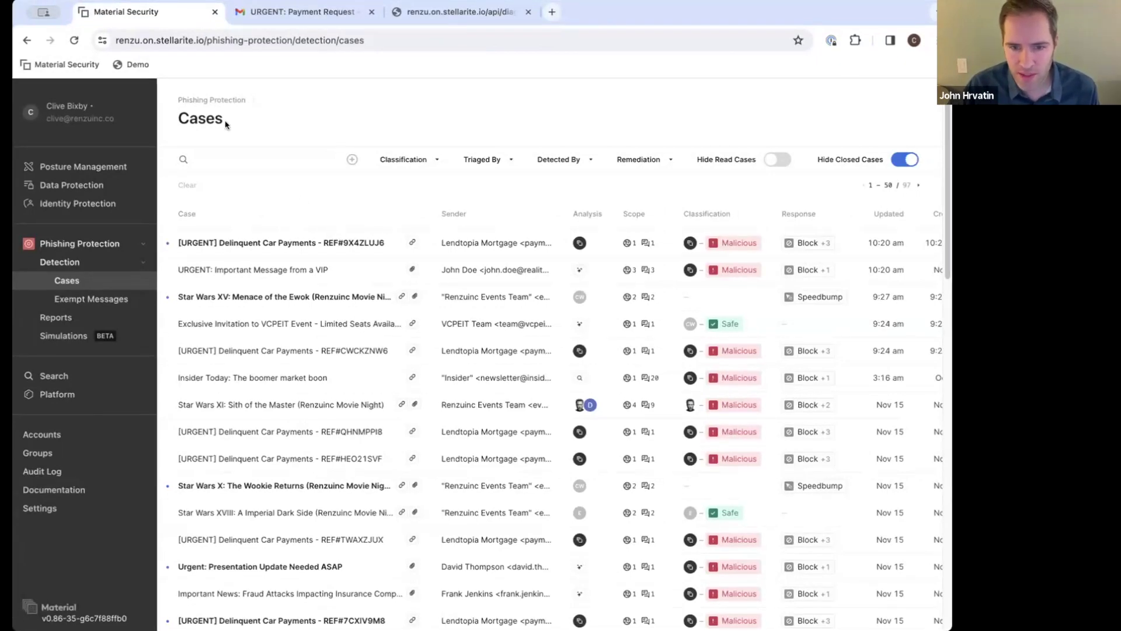
{"action": "left_click", "coordinate": [302, 18]}
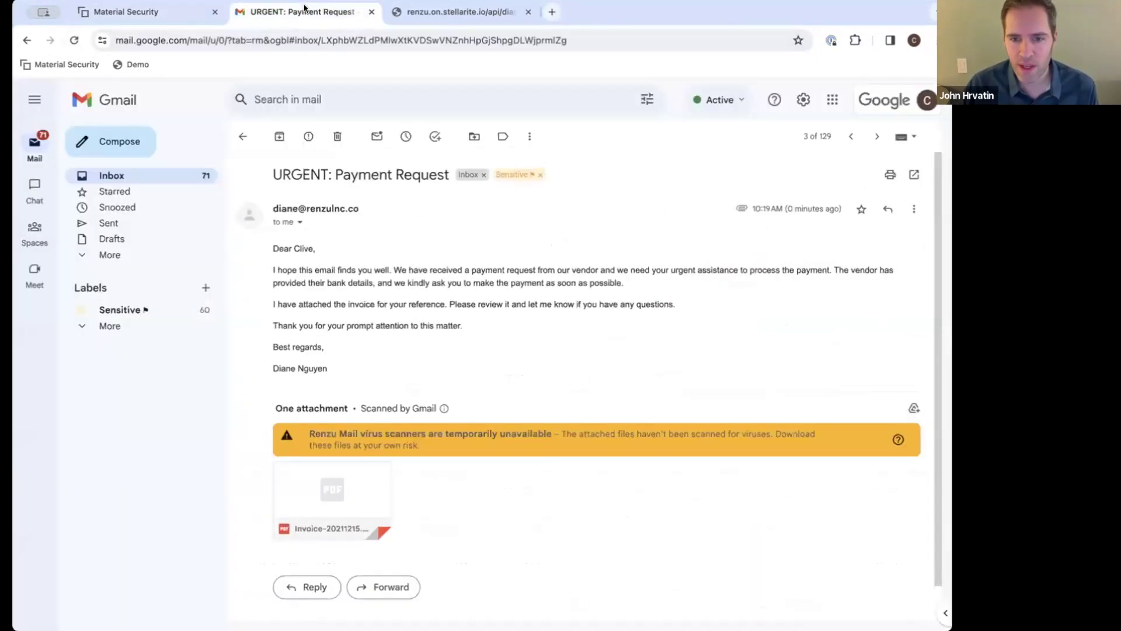
- Reopen the 'URGENT: Payment Request' email and open its invoice attachment to reach the Attachment warning page
{"action": "left_click", "coordinate": [242, 139]}
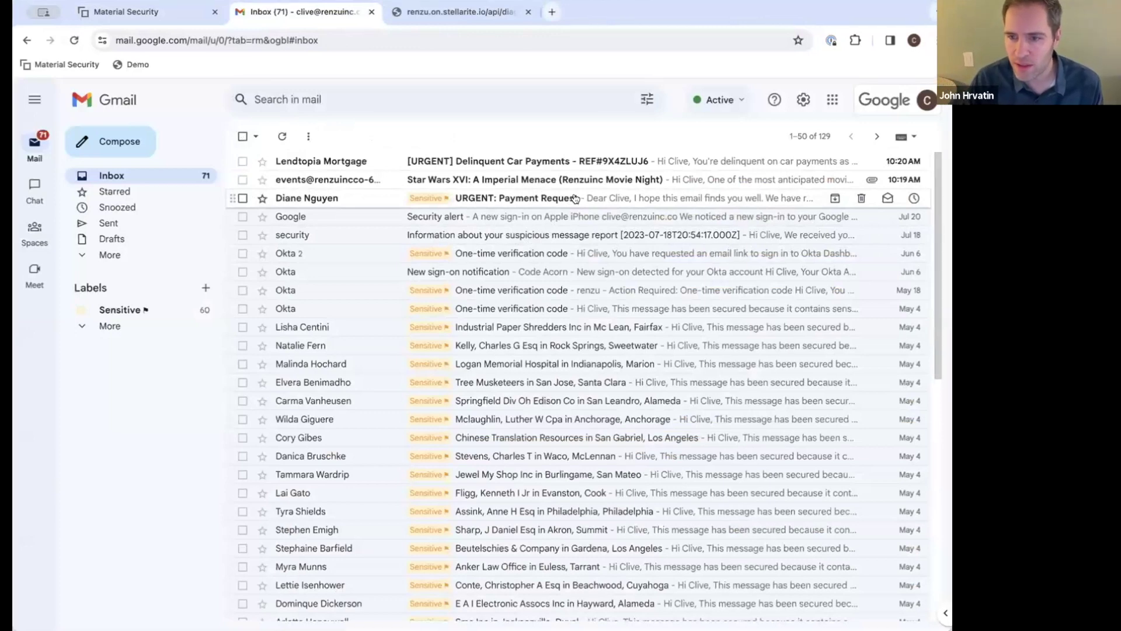
{"action": "left_click", "coordinate": [575, 199]}
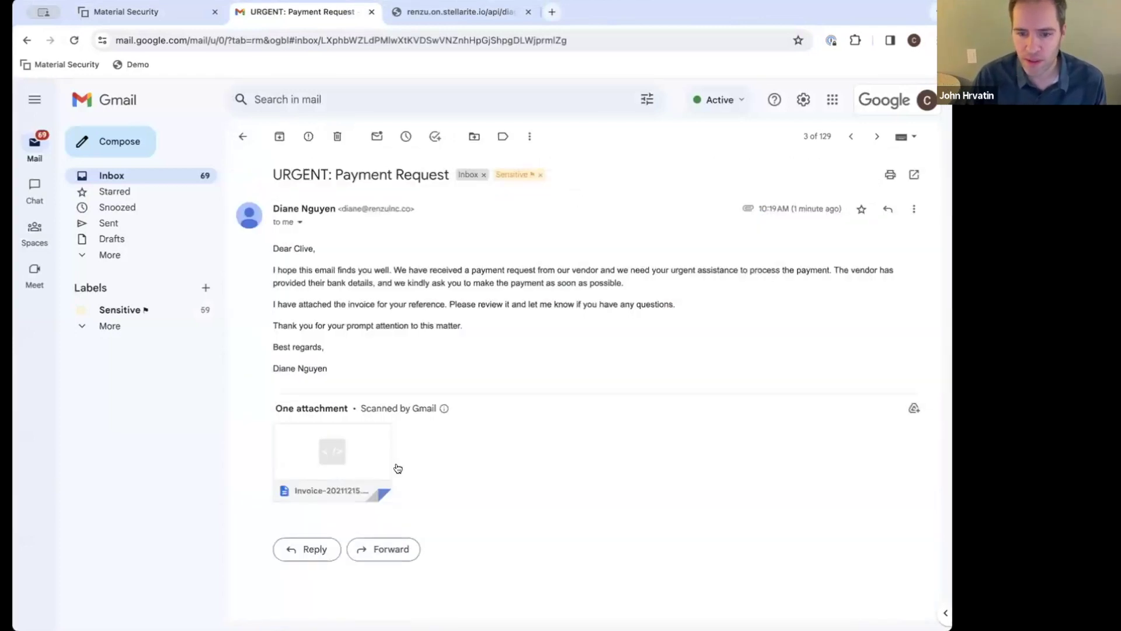
{"action": "mouse_move", "coordinate": [358, 457]}
{"action": "left_click", "coordinate": [358, 457]}
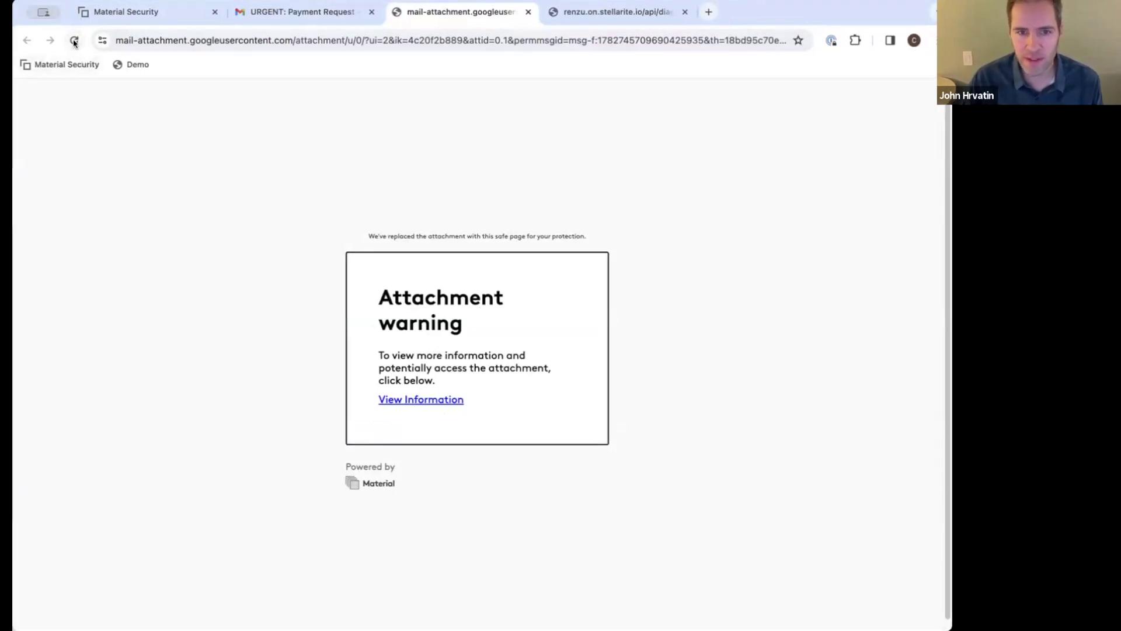
- Close the attachment warning page and reload the email to refresh its status
{"action": "left_click", "coordinate": [528, 12]}
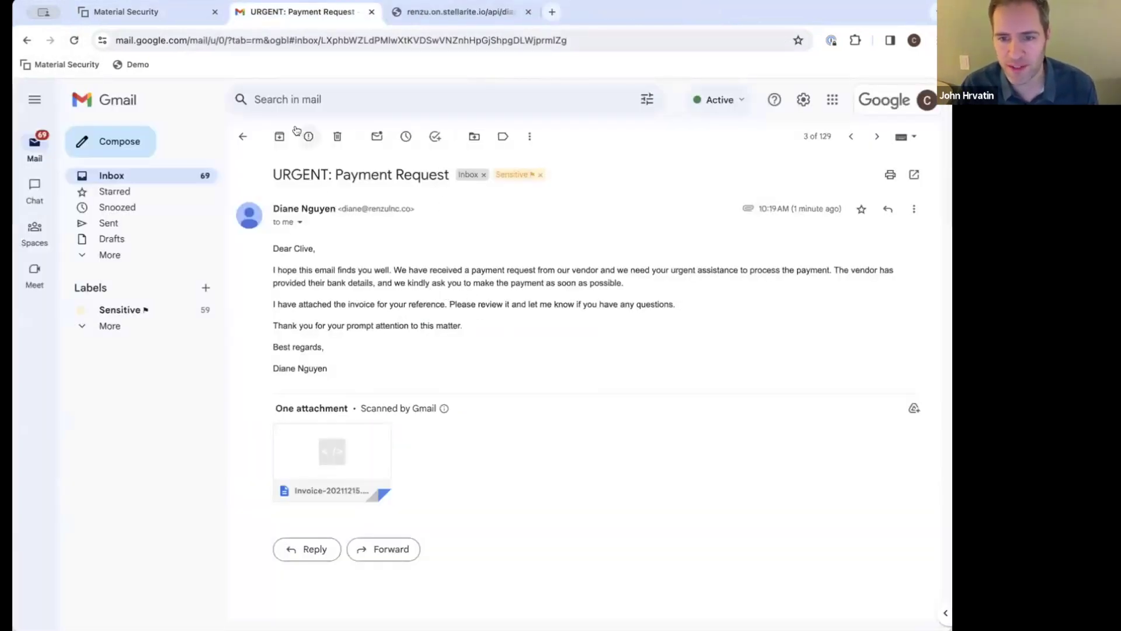
{"action": "left_click", "coordinate": [75, 40]}
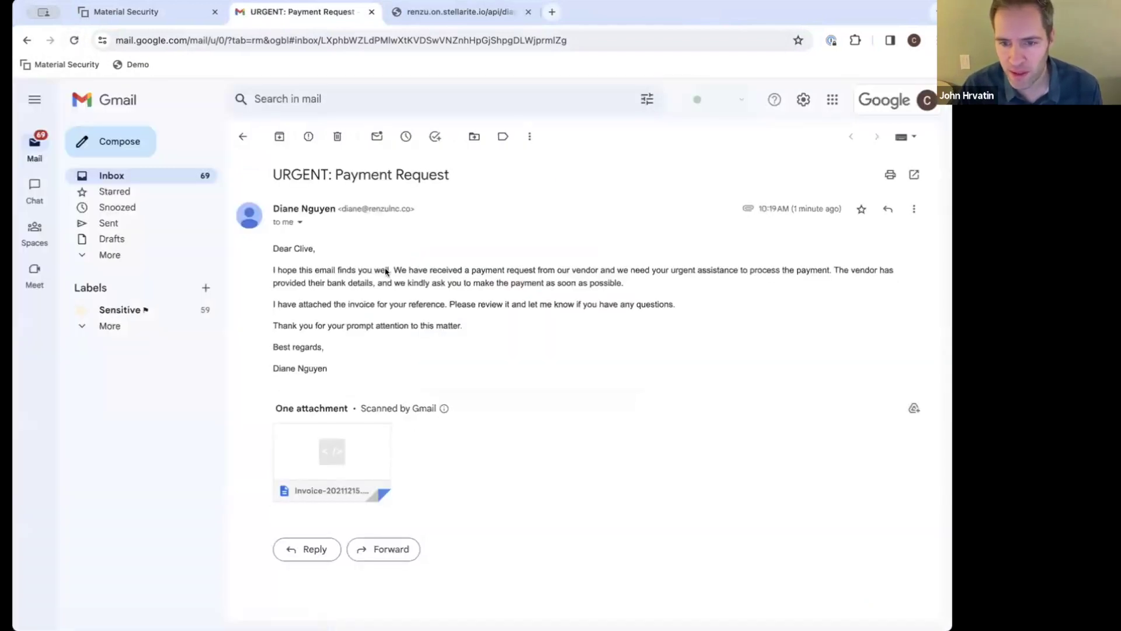
{"action": "left_click", "coordinate": [74, 41]}
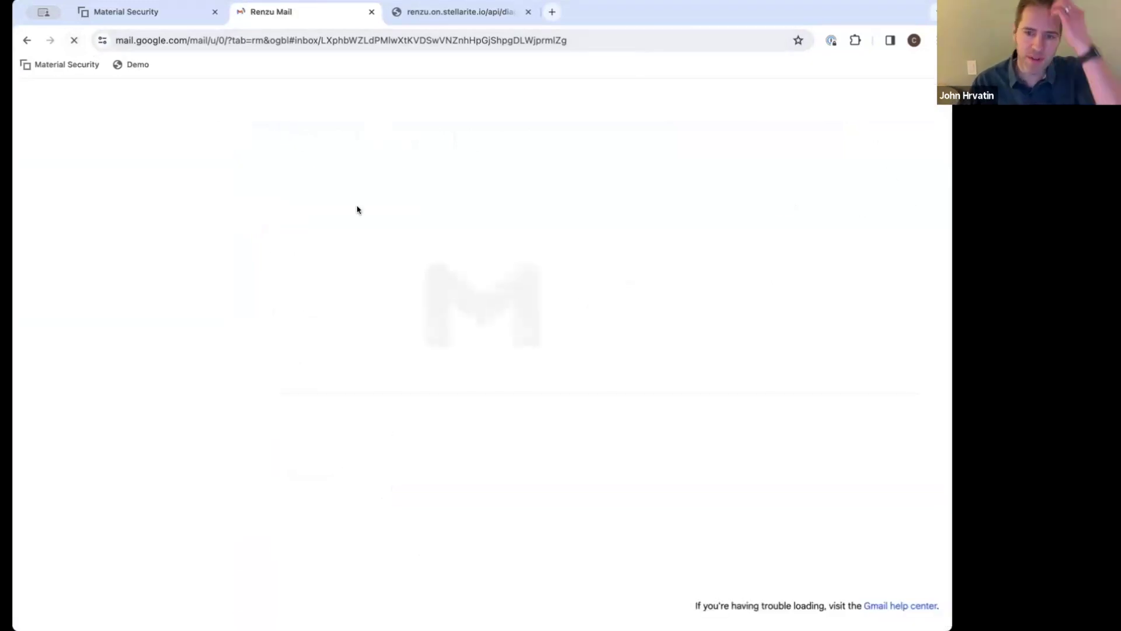
{"action": "left_click", "coordinate": [166, 13]}
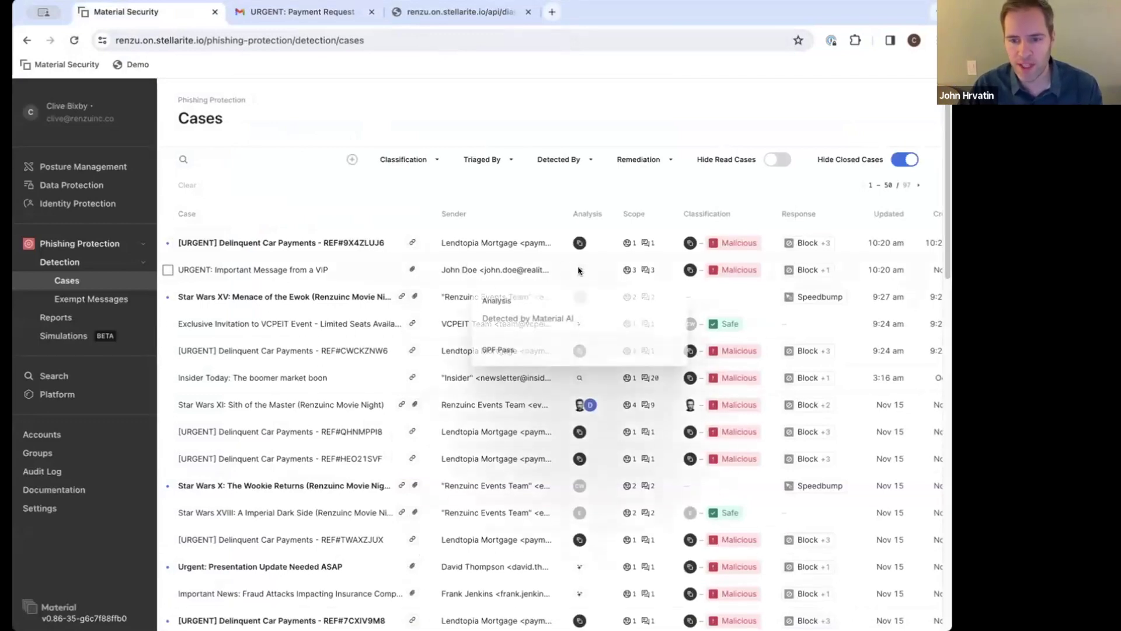
- Open the [URGENT] Delinquent Car Payments - REF#9X4ZLUJ6 case and review its Malicious QakBot tags
{"action": "mouse_move", "coordinate": [578, 269]}
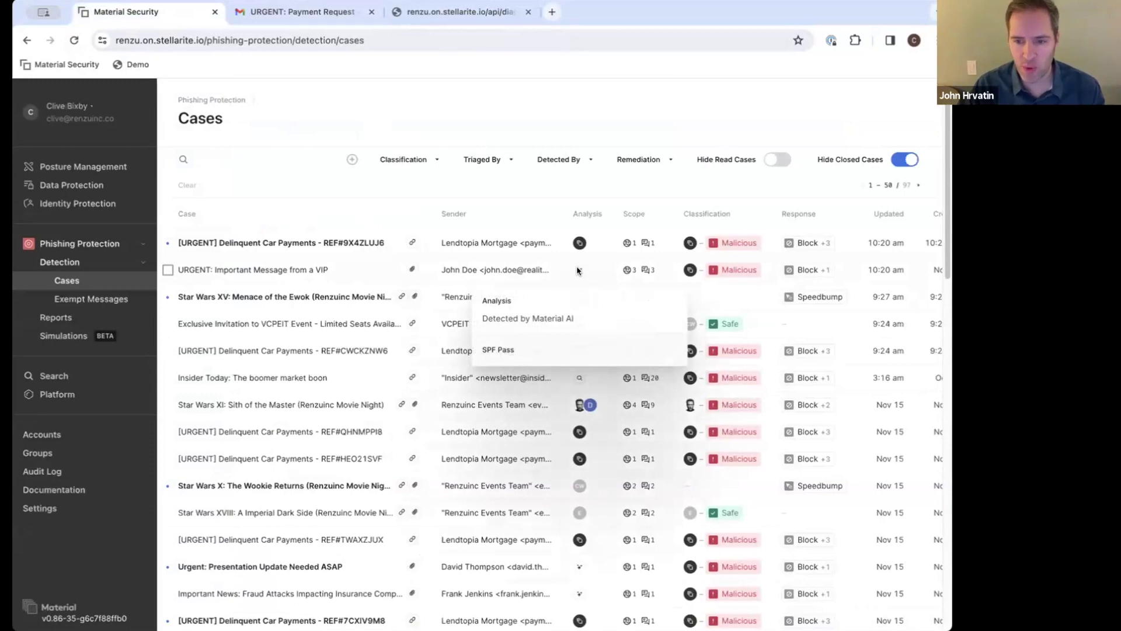
{"action": "mouse_move", "coordinate": [580, 242]}
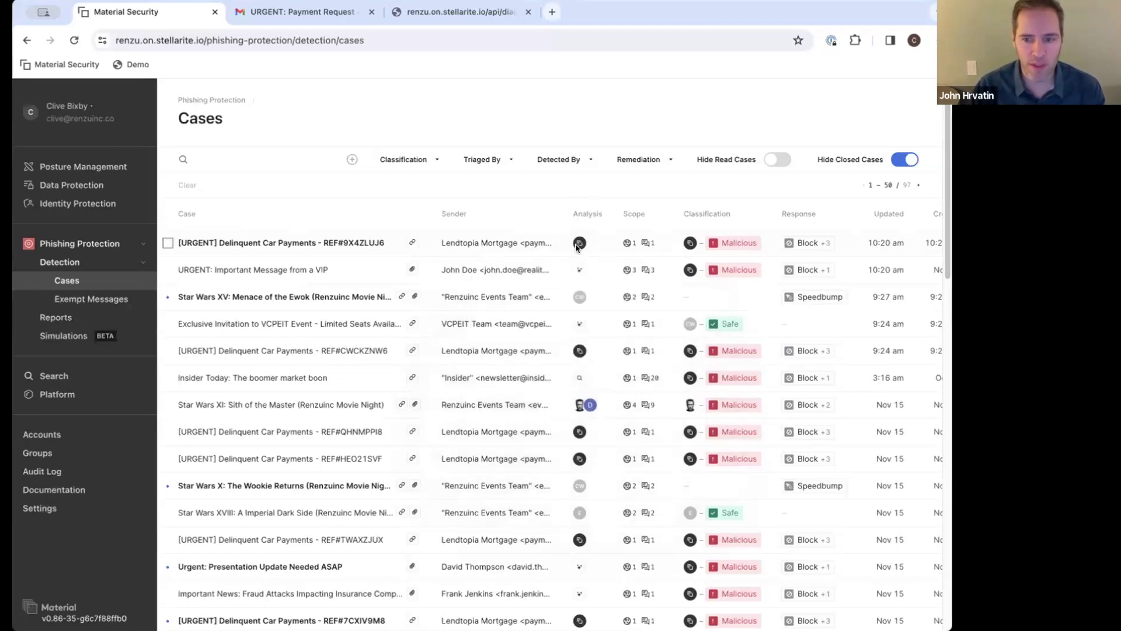
{"action": "mouse_move", "coordinate": [577, 246]}
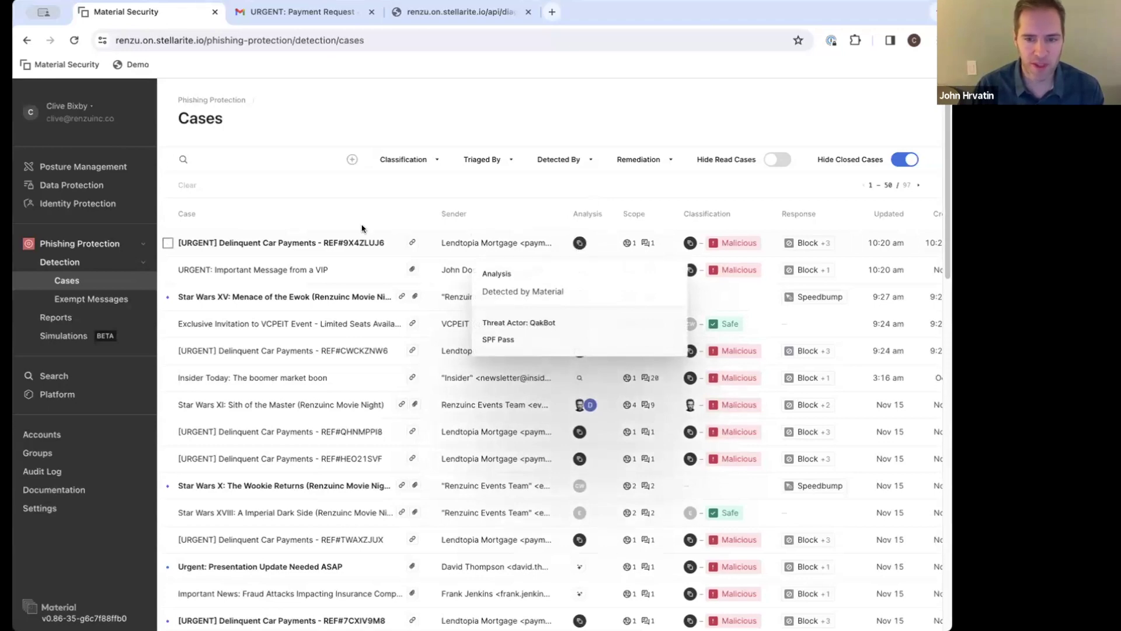
{"action": "left_click", "coordinate": [306, 241]}
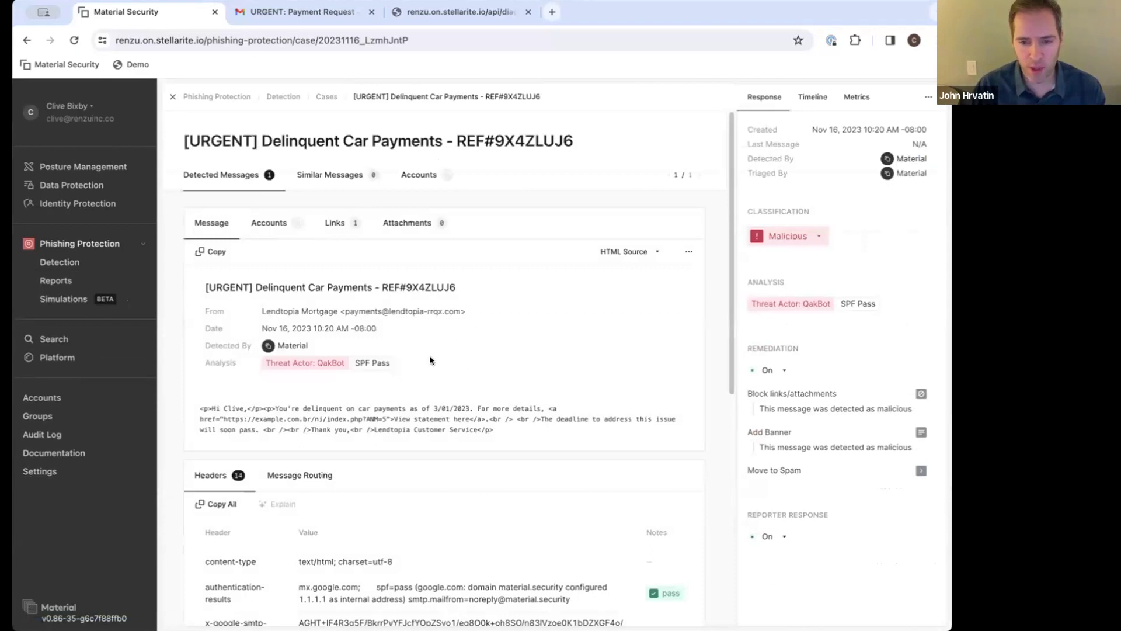
{"action": "mouse_move", "coordinate": [270, 348]}
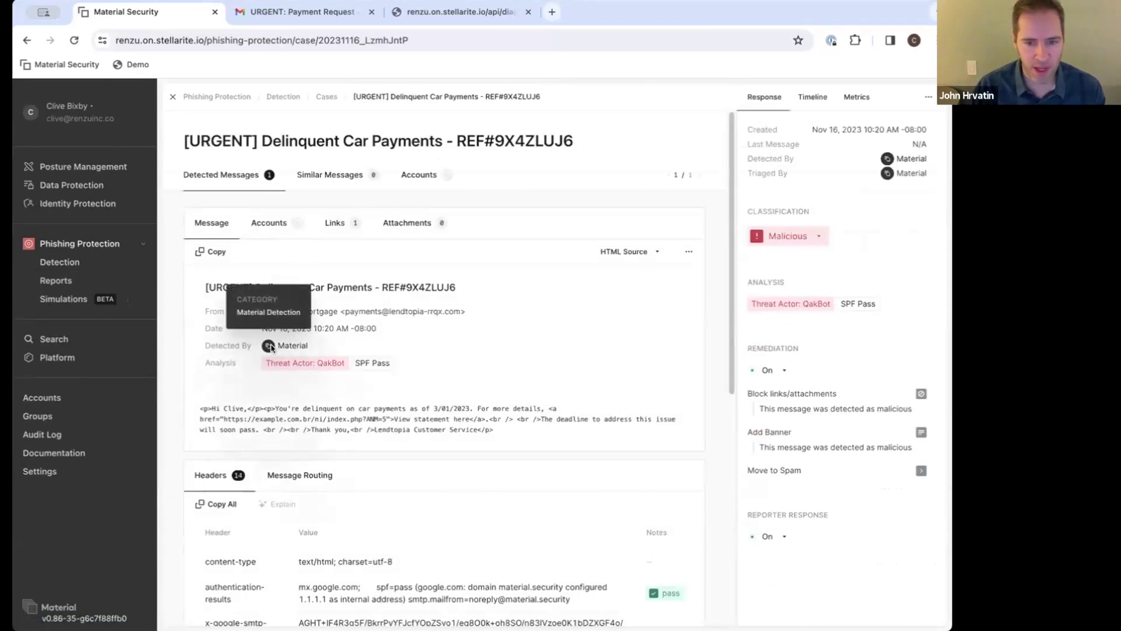
{"action": "mouse_move", "coordinate": [292, 367]}
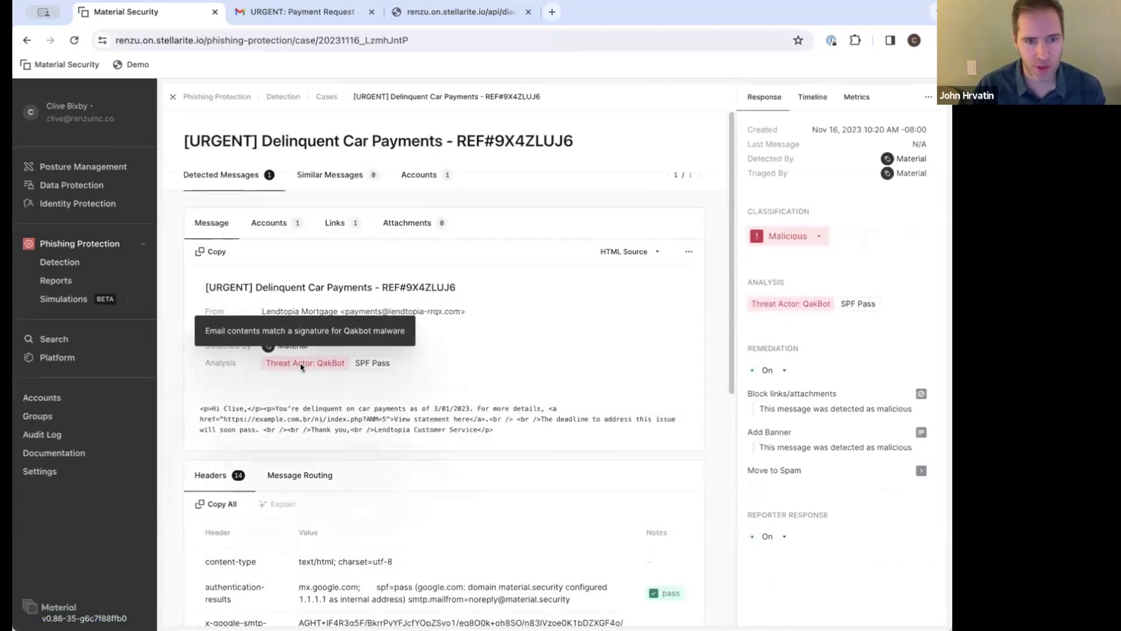
{"action": "left_click", "coordinate": [298, 11]}
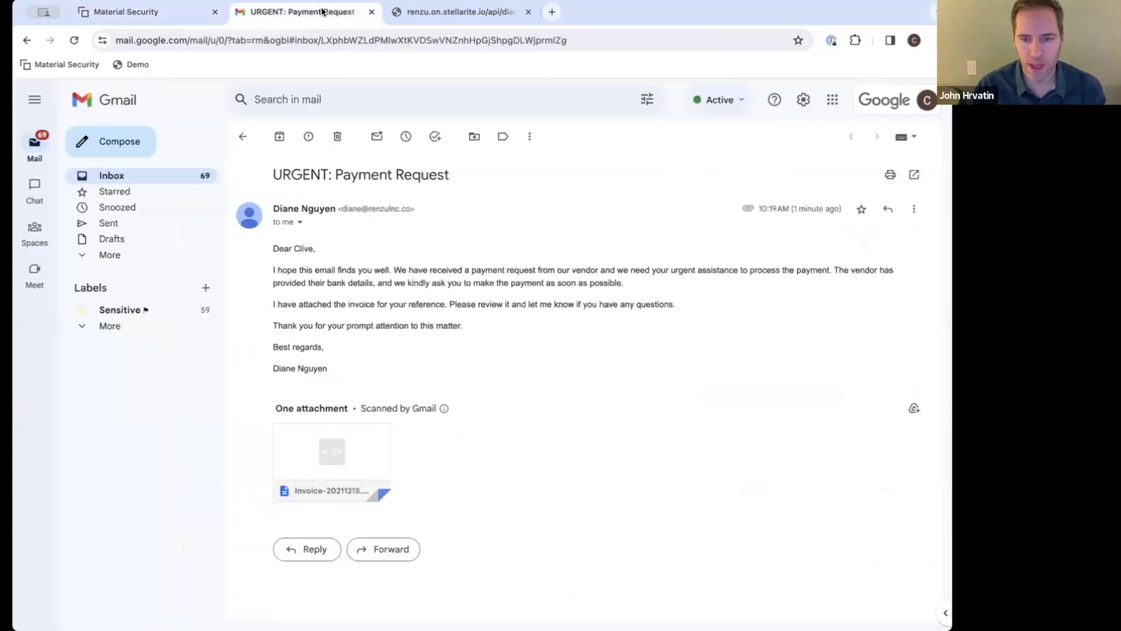
- Find the [URGENT] Delinquent Car Payments email in Gmail's Spam folder, then return to the inbox
{"action": "left_click", "coordinate": [247, 135]}
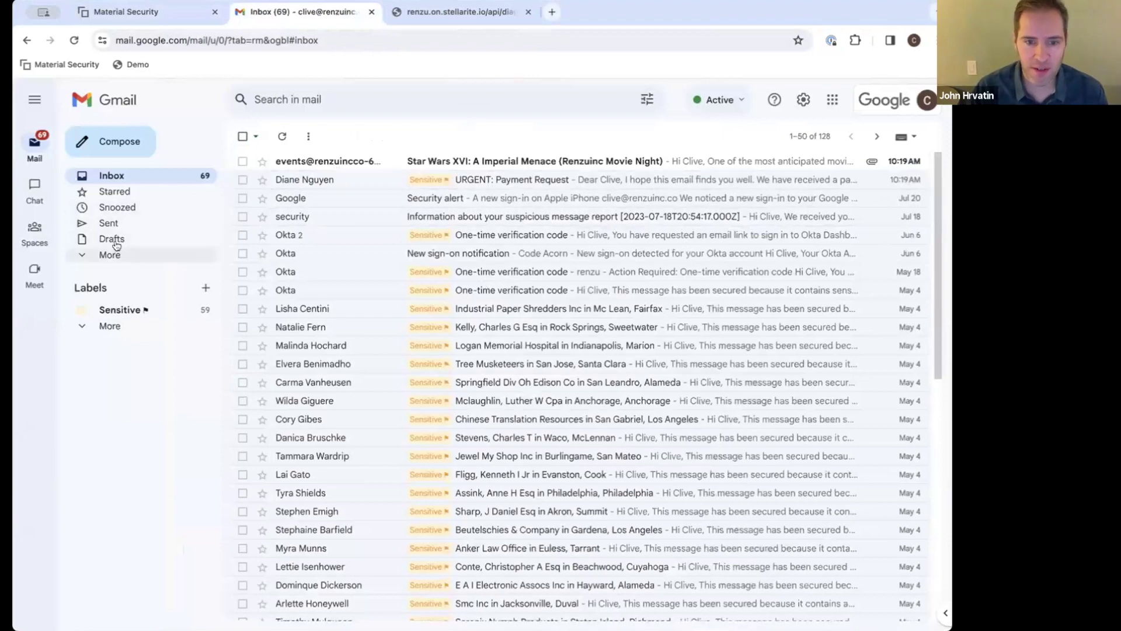
{"action": "left_click", "coordinate": [83, 255]}
{"action": "left_click", "coordinate": [128, 322]}
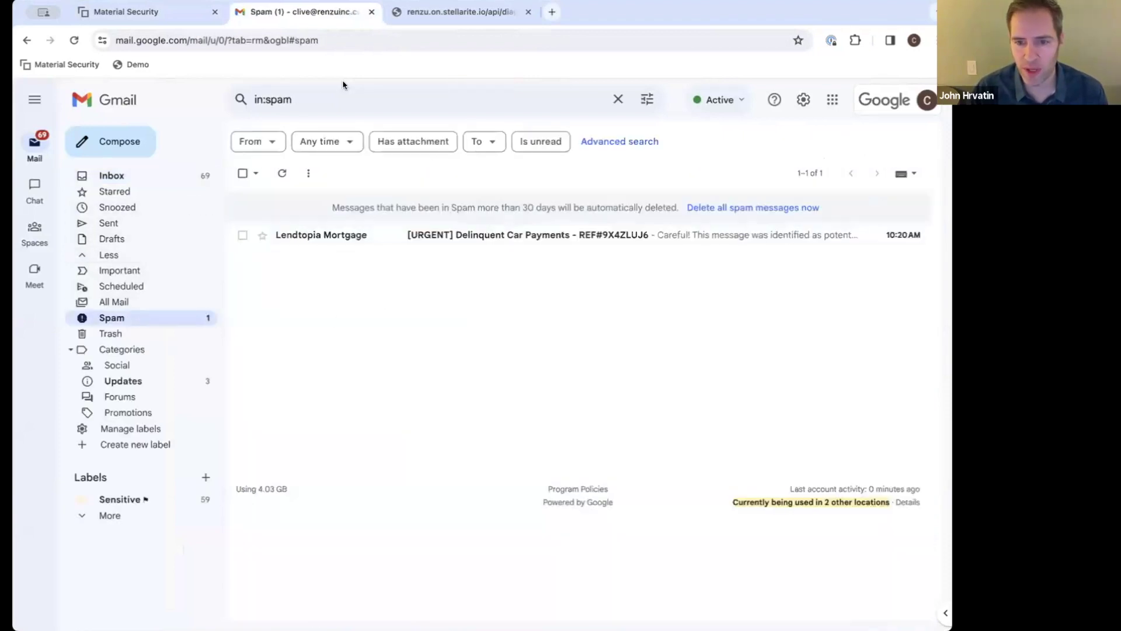
{"action": "left_click", "coordinate": [142, 176]}
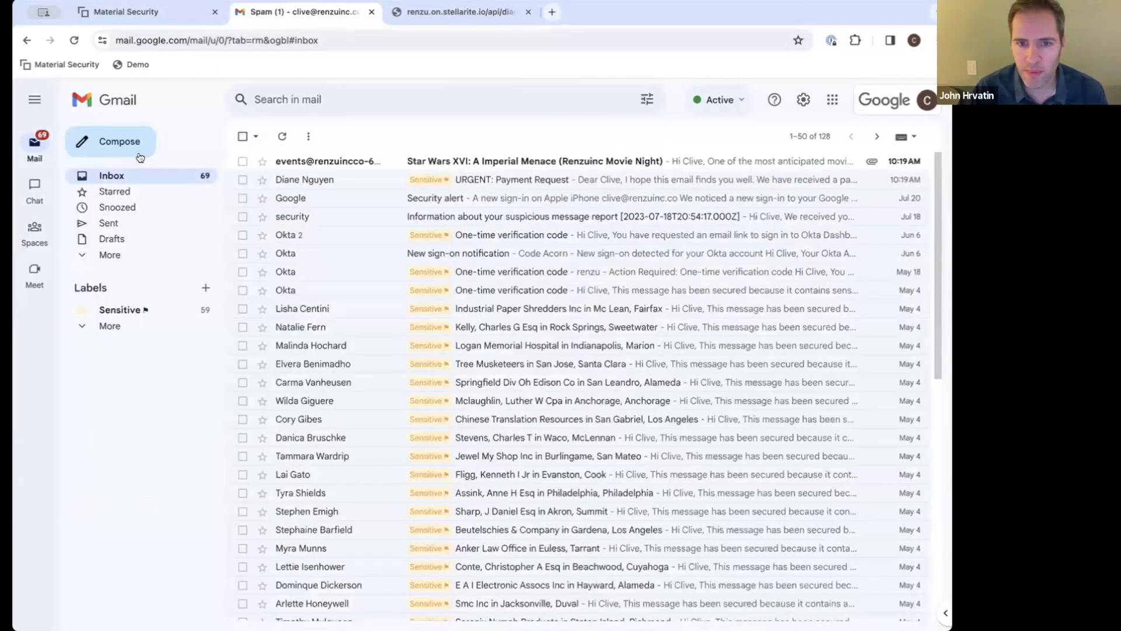
{"action": "left_click", "coordinate": [124, 11]}
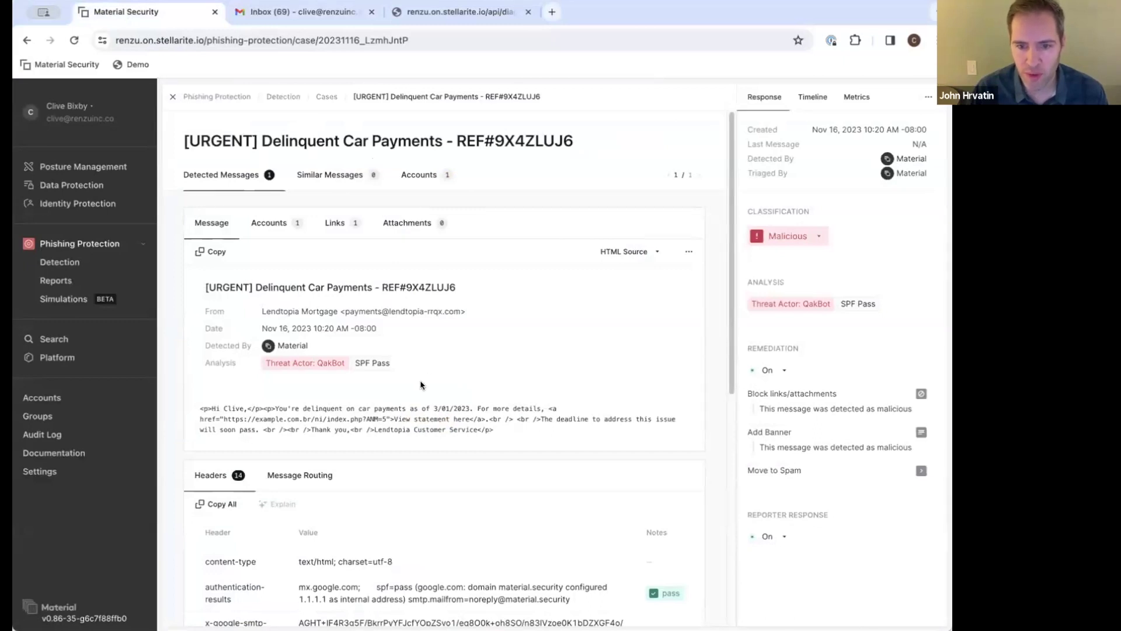
{"action": "scroll", "coordinate": [420, 385], "scroll_direction": "down", "scroll_amount": 1}
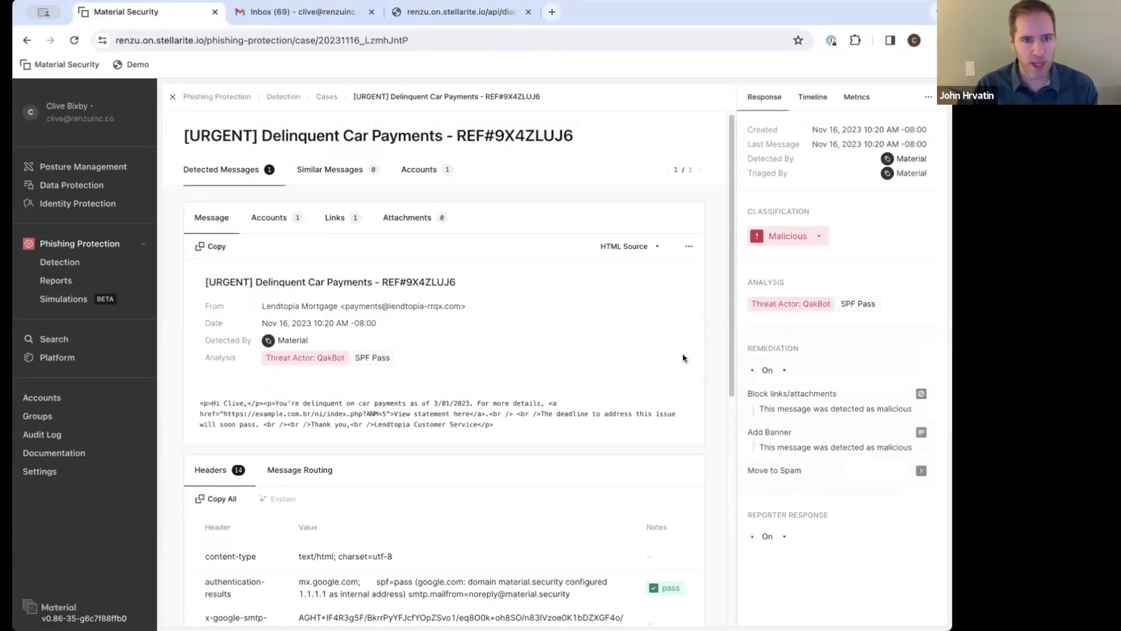
{"action": "left_click", "coordinate": [293, 14]}
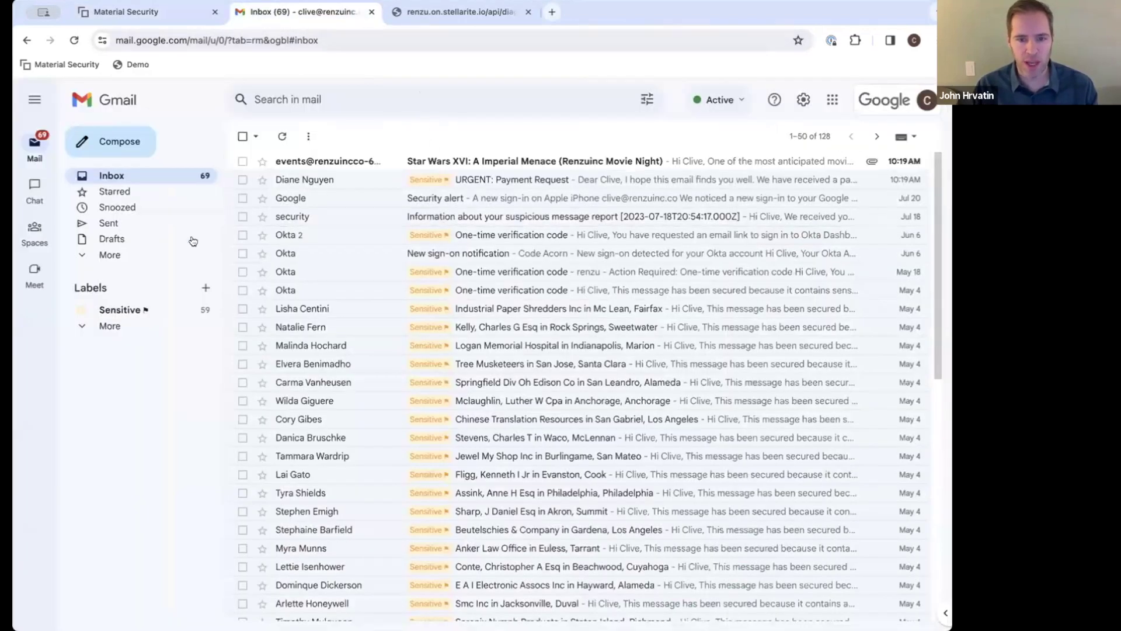
- Open the Lendtopia Mortgage message in Spam and follow its View statement link to Material's warning
{"action": "left_click", "coordinate": [91, 257]}
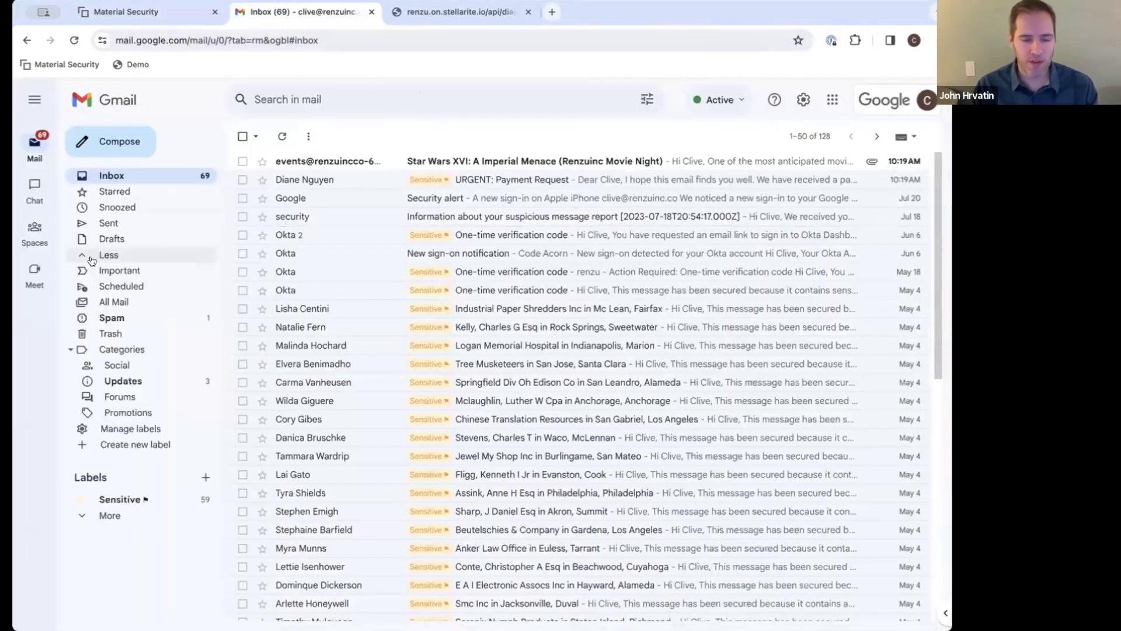
{"action": "left_click", "coordinate": [138, 318]}
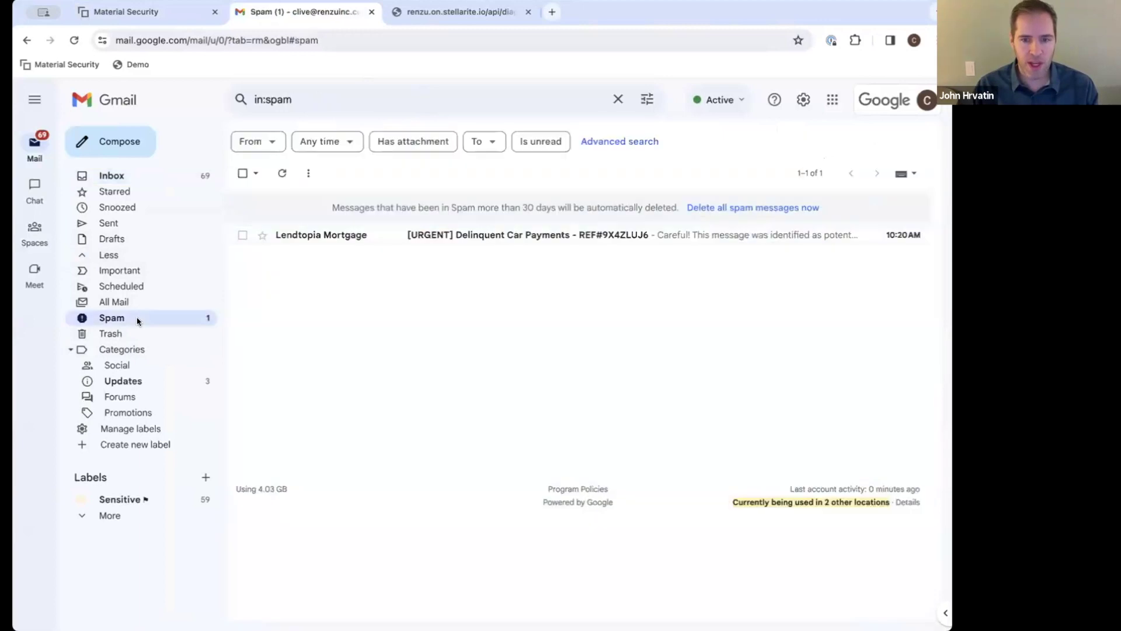
{"action": "left_click", "coordinate": [553, 234]}
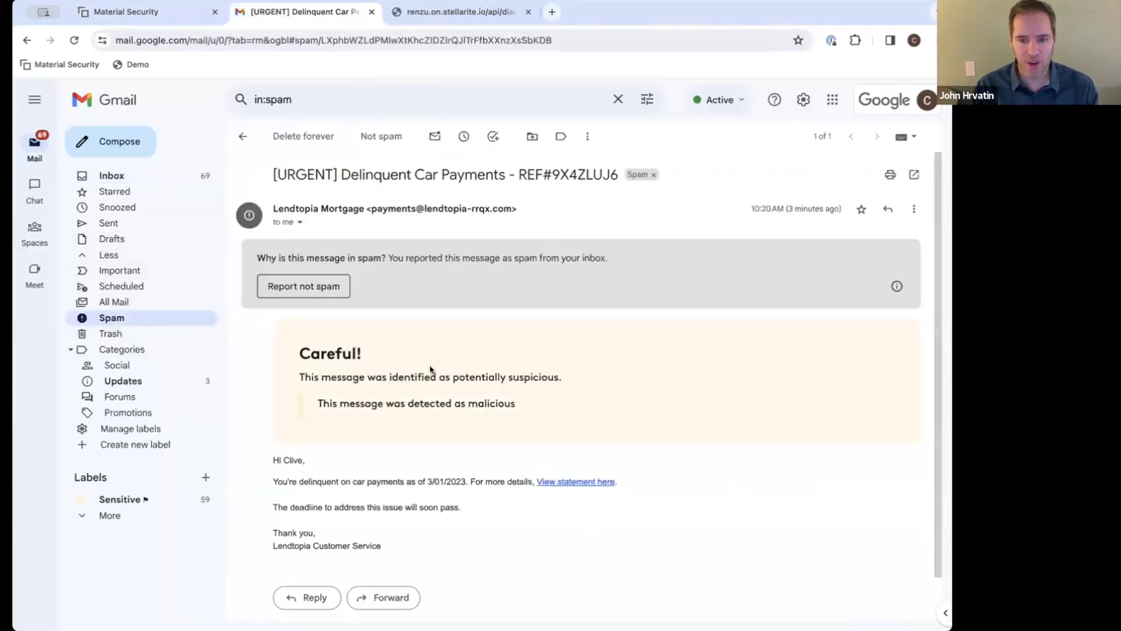
{"action": "scroll", "coordinate": [400, 409], "scroll_direction": "down", "scroll_amount": 1}
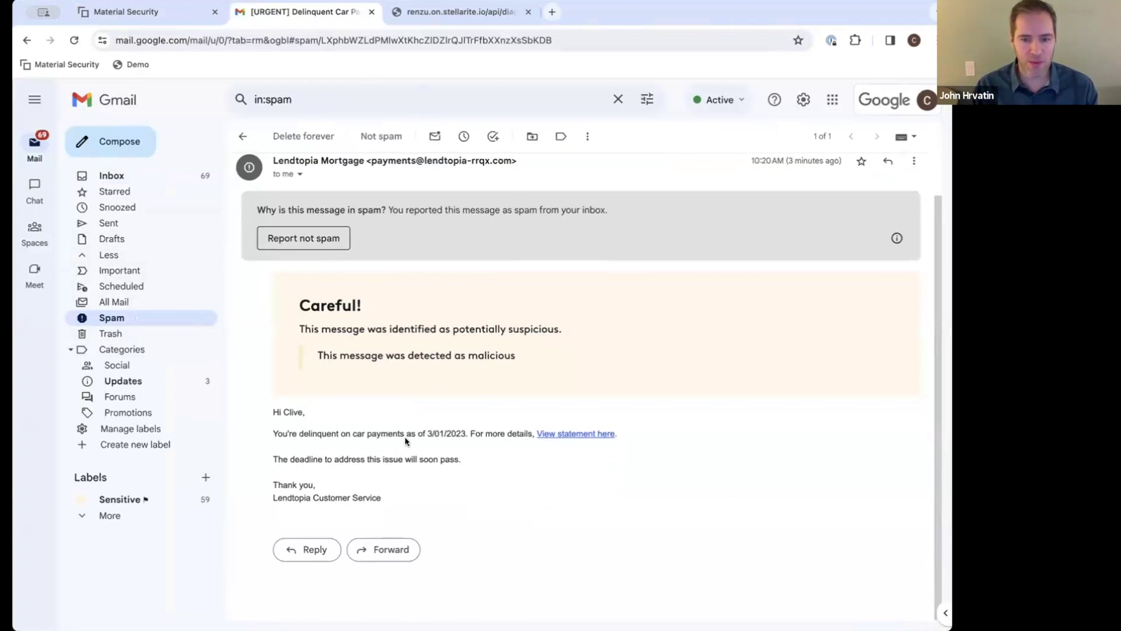
{"action": "left_click", "coordinate": [559, 433]}
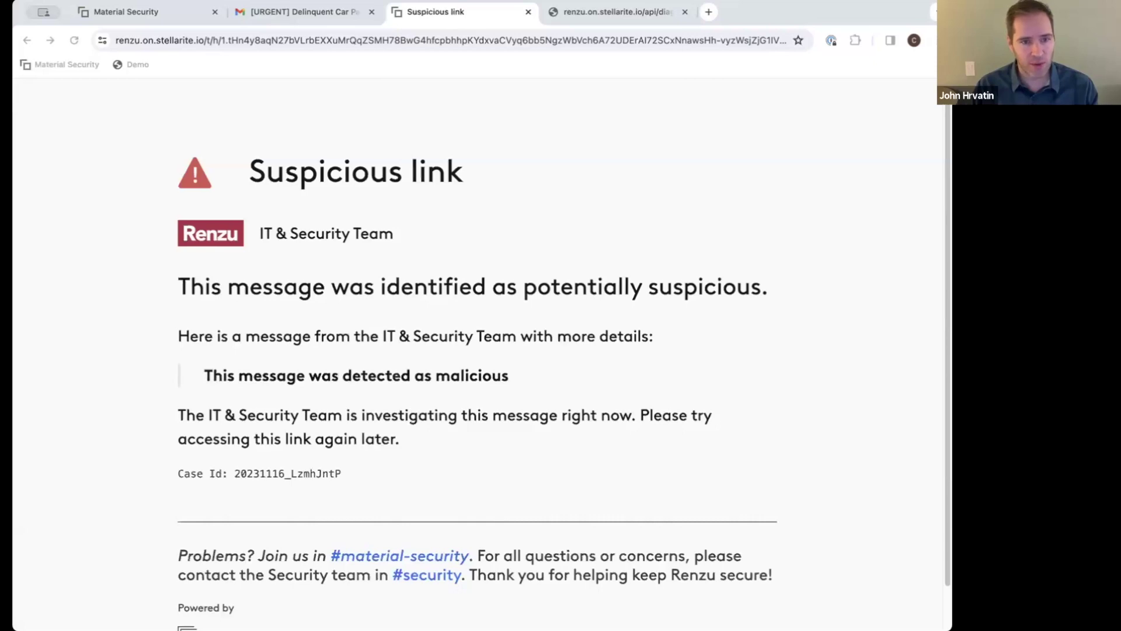
- Look over the Delinquent Car Payments case page again, then go back to Gmail
{"action": "left_click", "coordinate": [146, 16]}
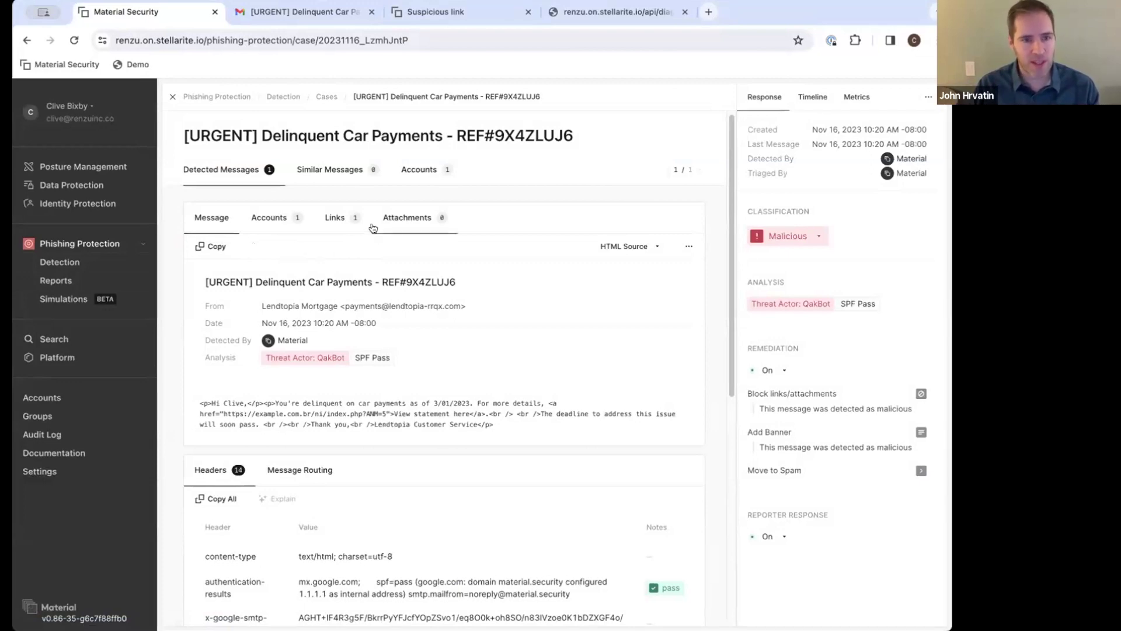
{"action": "left_click", "coordinate": [316, 8]}
- Open the 'Star Wars XVI' movie night email and scroll through its ticket download, form and trailer links
{"action": "left_click", "coordinate": [116, 179]}
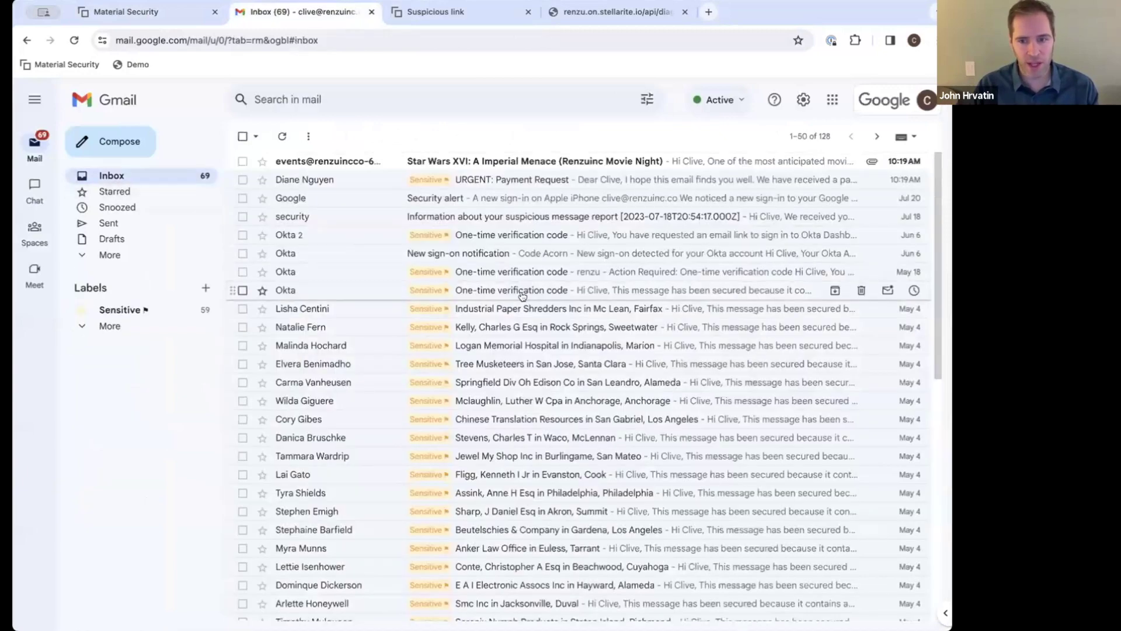
{"action": "left_click", "coordinate": [460, 166]}
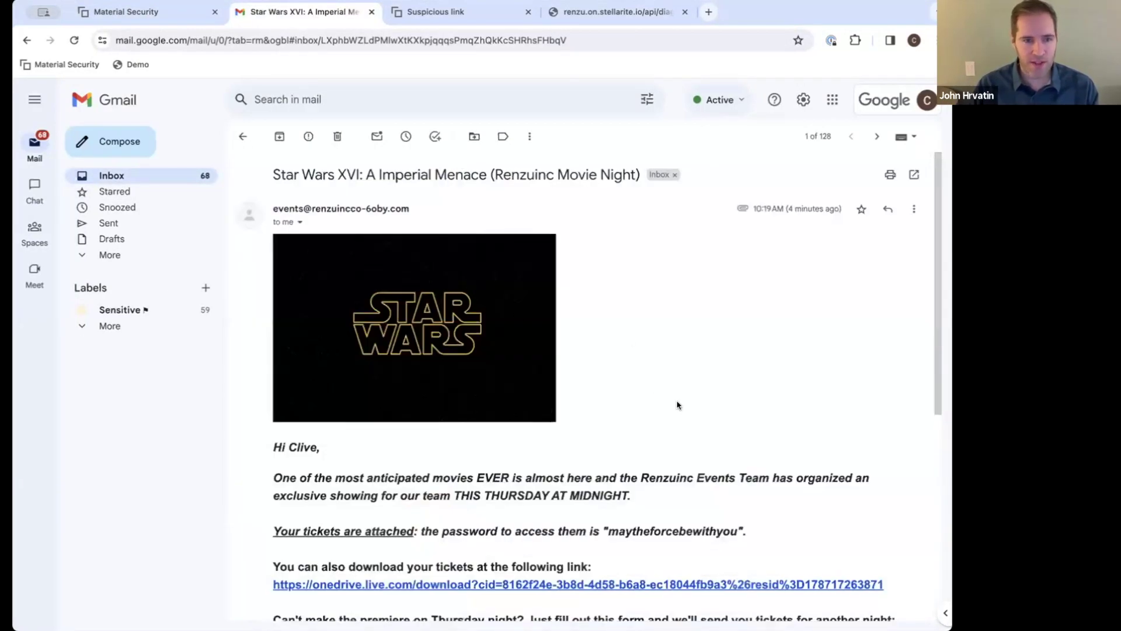
{"action": "scroll", "coordinate": [677, 405], "scroll_direction": "down", "scroll_amount": 3}
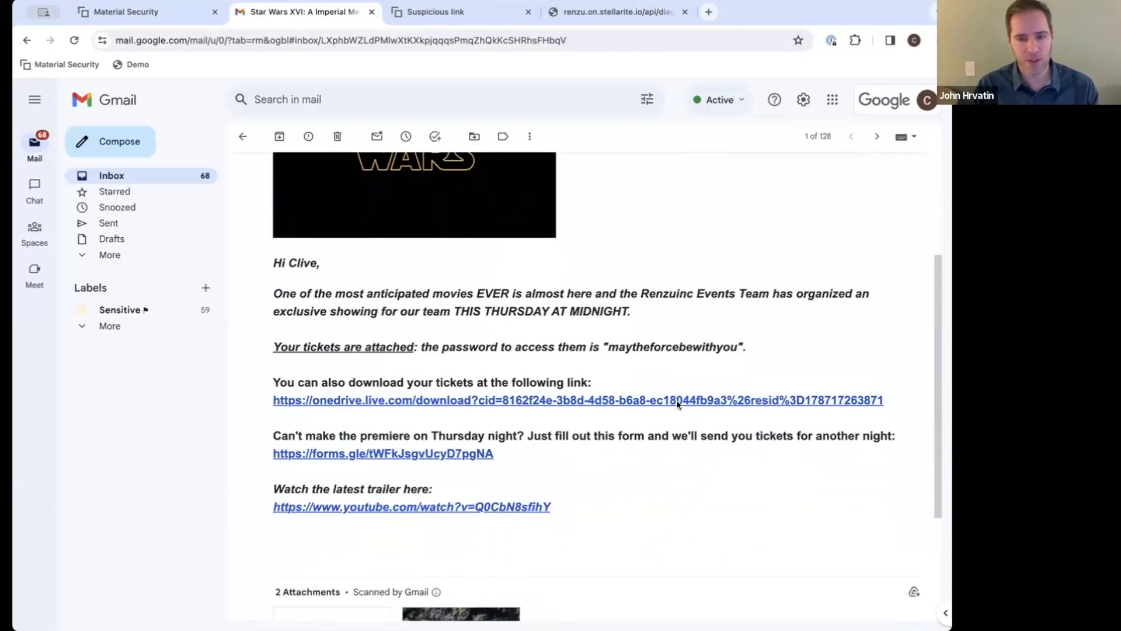
{"action": "scroll", "coordinate": [677, 405], "scroll_direction": "up", "scroll_amount": 3}
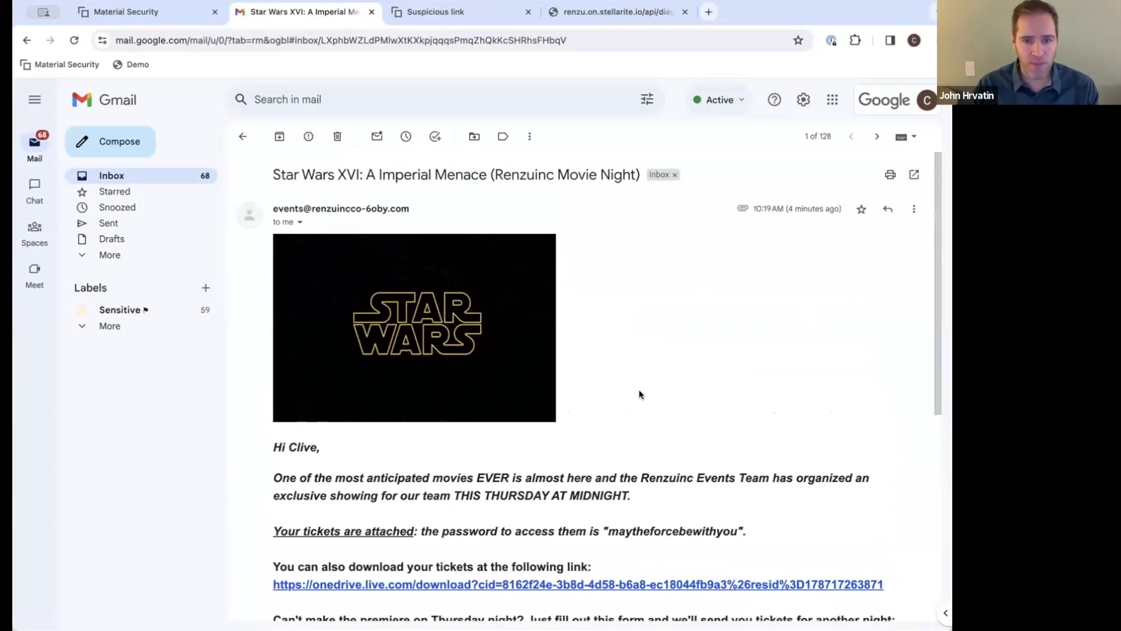
{"action": "scroll", "coordinate": [640, 391], "scroll_direction": "down", "scroll_amount": 5}
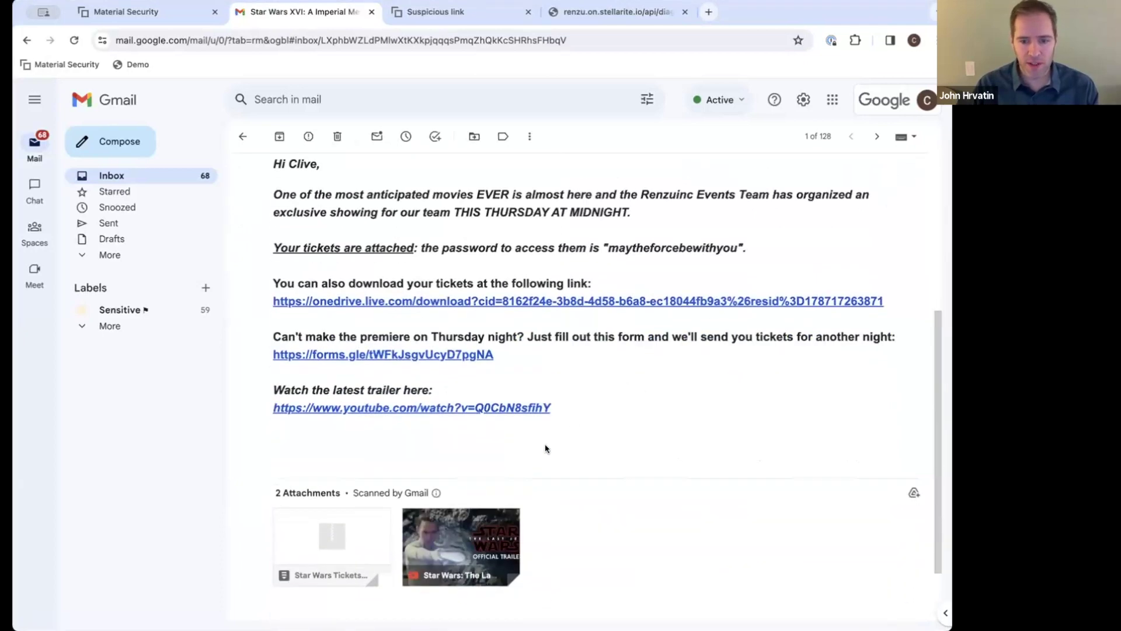
{"action": "mouse_move", "coordinate": [328, 549]}
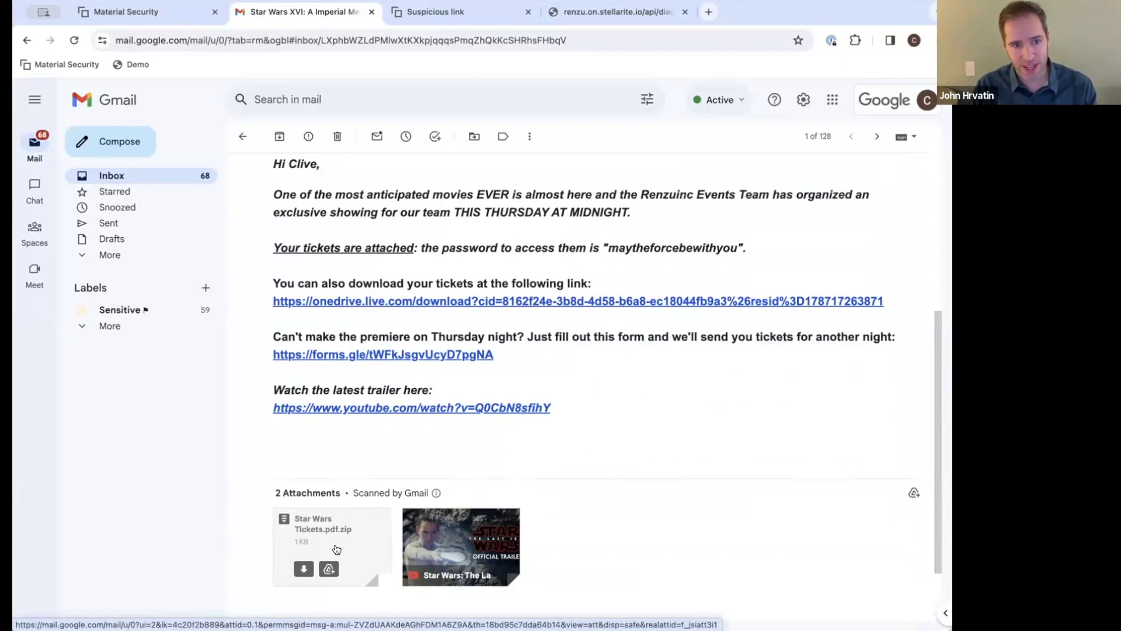
{"action": "scroll", "coordinate": [671, 432], "scroll_direction": "up", "scroll_amount": 1}
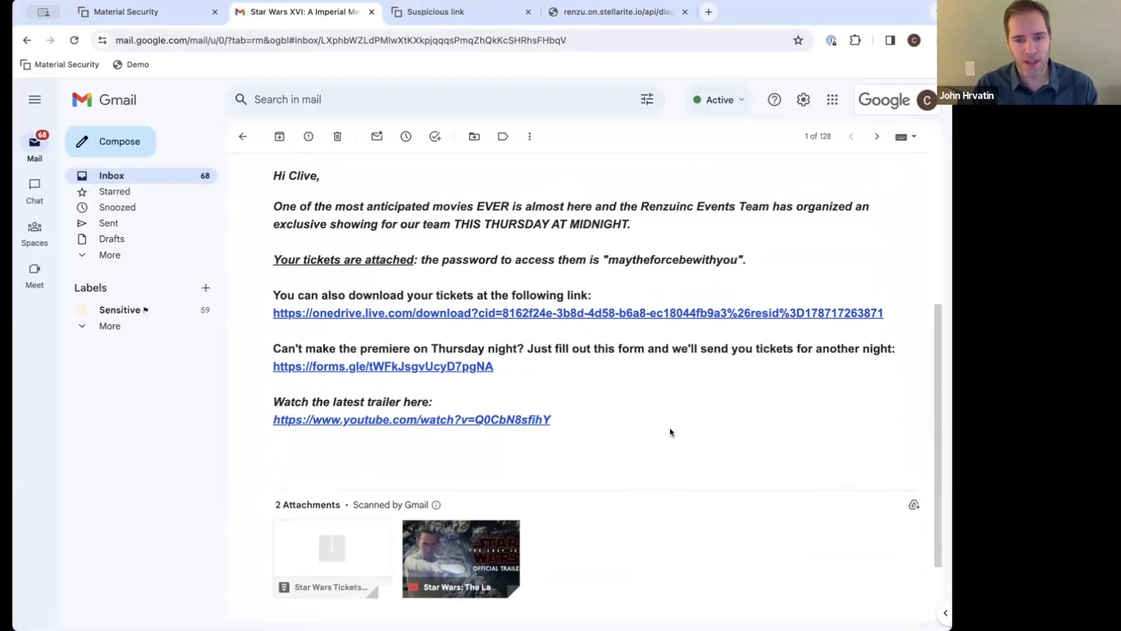
{"action": "scroll", "coordinate": [670, 432], "scroll_direction": "up", "scroll_amount": 1}
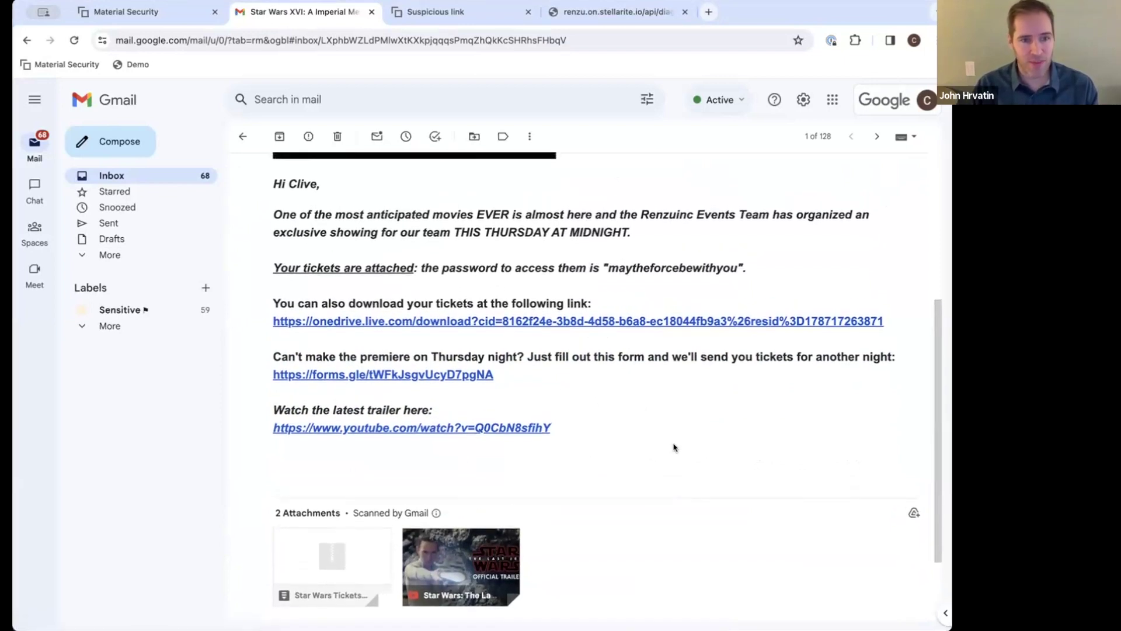
{"action": "scroll", "coordinate": [653, 447], "scroll_direction": "down", "scroll_amount": 1}
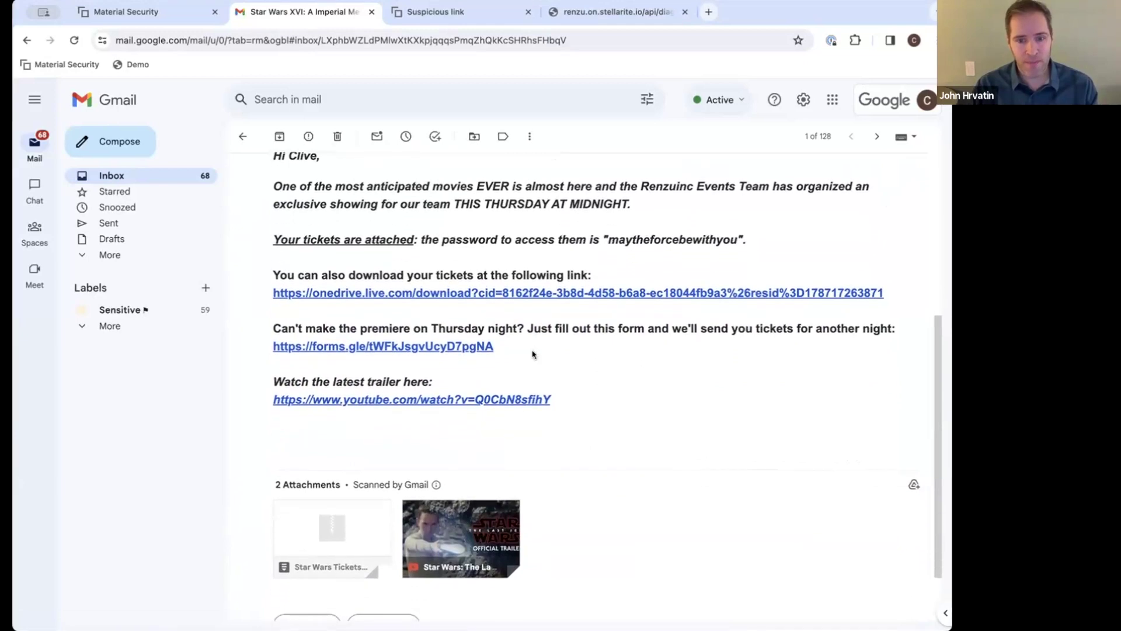
{"action": "scroll", "coordinate": [435, 330], "scroll_direction": "up", "scroll_amount": 5}
{"action": "scroll", "coordinate": [426, 379], "scroll_direction": "down", "scroll_amount": 3}
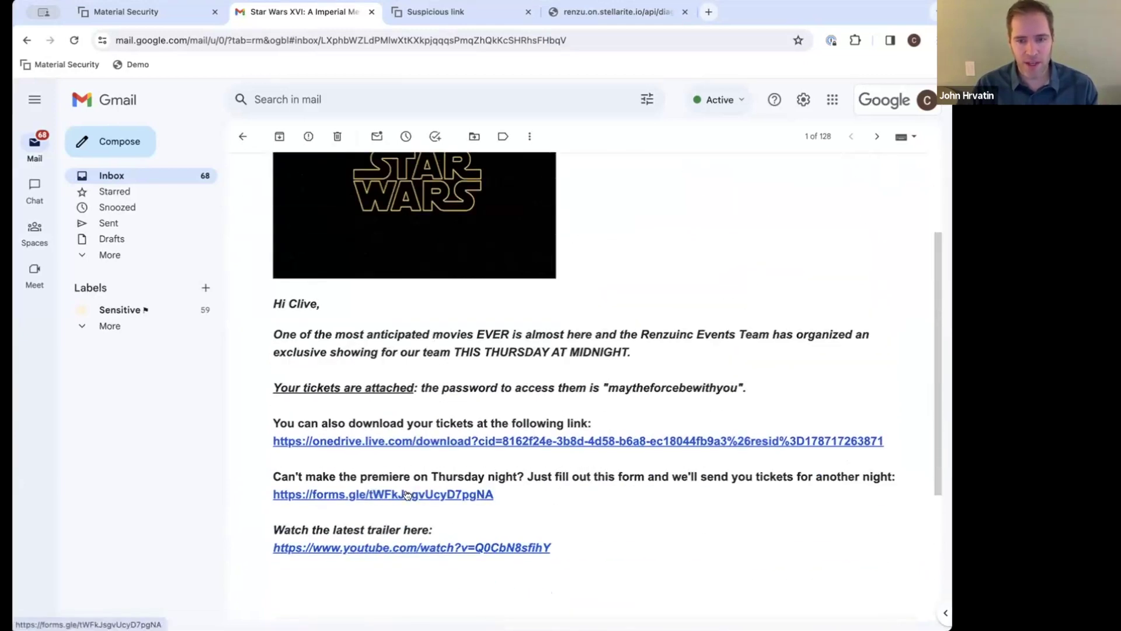
{"action": "scroll", "coordinate": [701, 252], "scroll_direction": "up", "scroll_amount": 2}
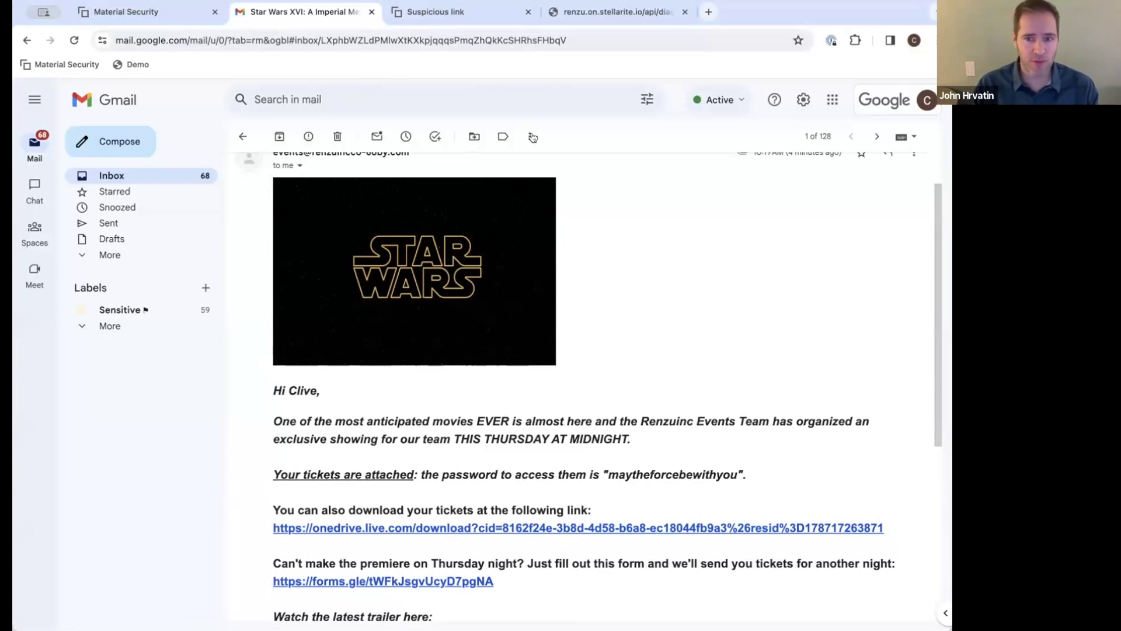
- Apply the Suspicious label to the Star Wars XVI email and return to the inbox
{"action": "left_click", "coordinate": [501, 138]}
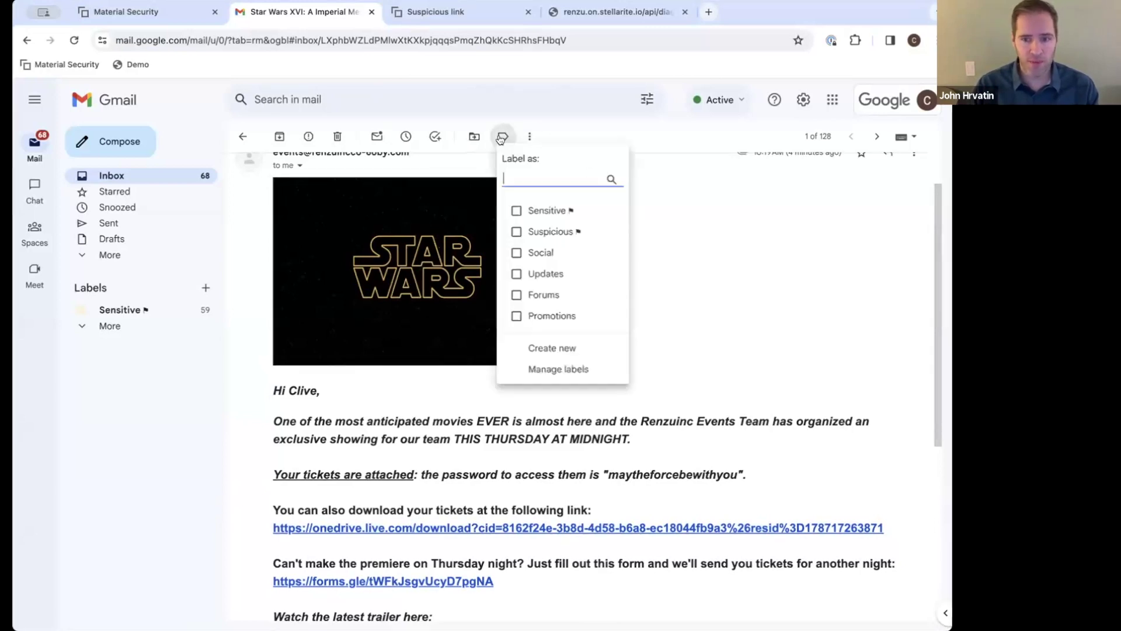
{"action": "left_click", "coordinate": [515, 232]}
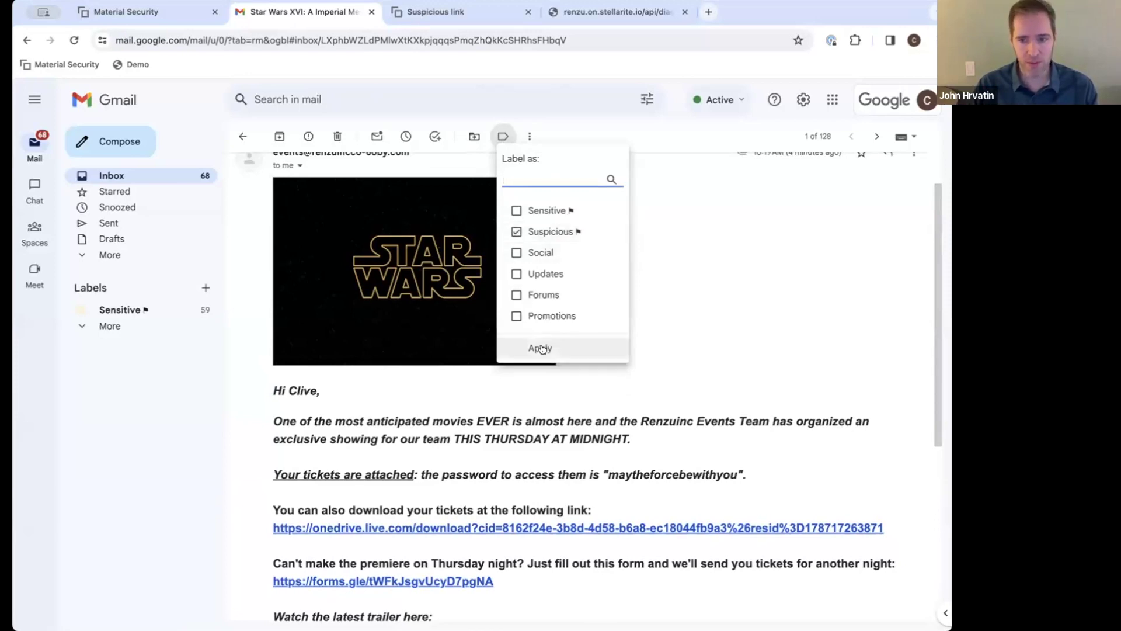
{"action": "left_click", "coordinate": [560, 349]}
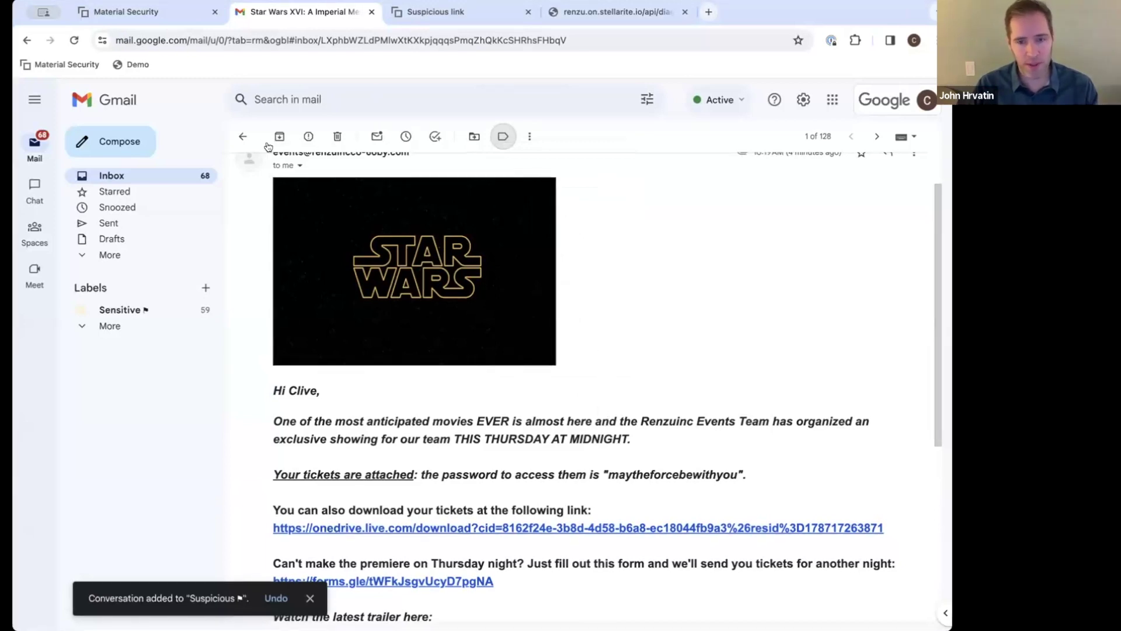
{"action": "left_click", "coordinate": [243, 139]}
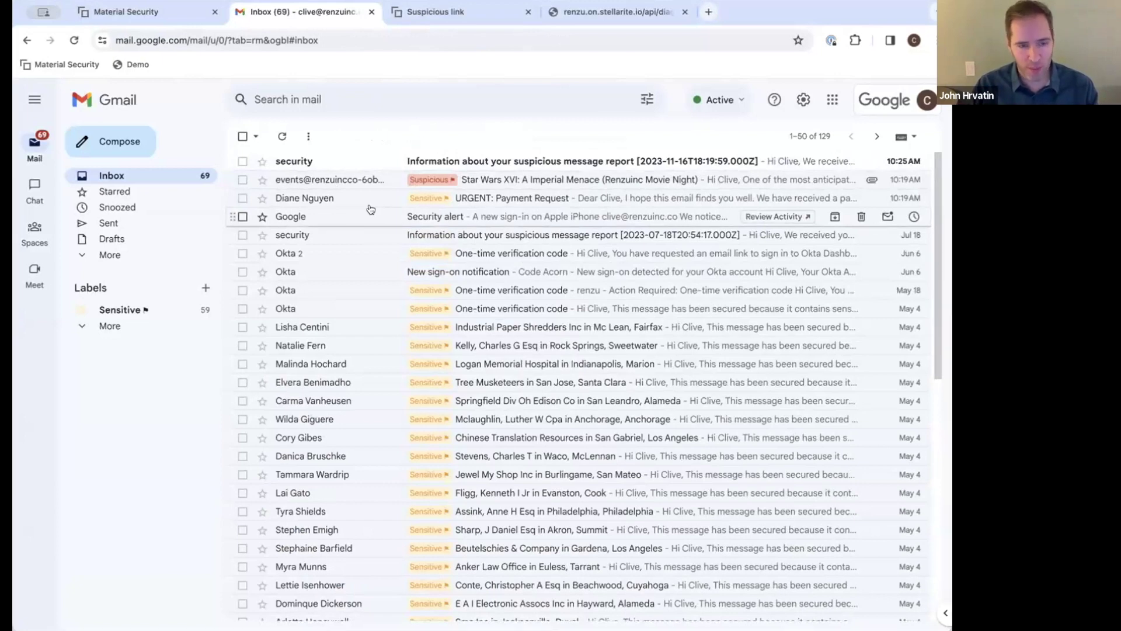
- Reload the phishing Cases list and open the new Star Wars XVI: A Imperial Menace case
{"action": "left_click", "coordinate": [154, 13]}
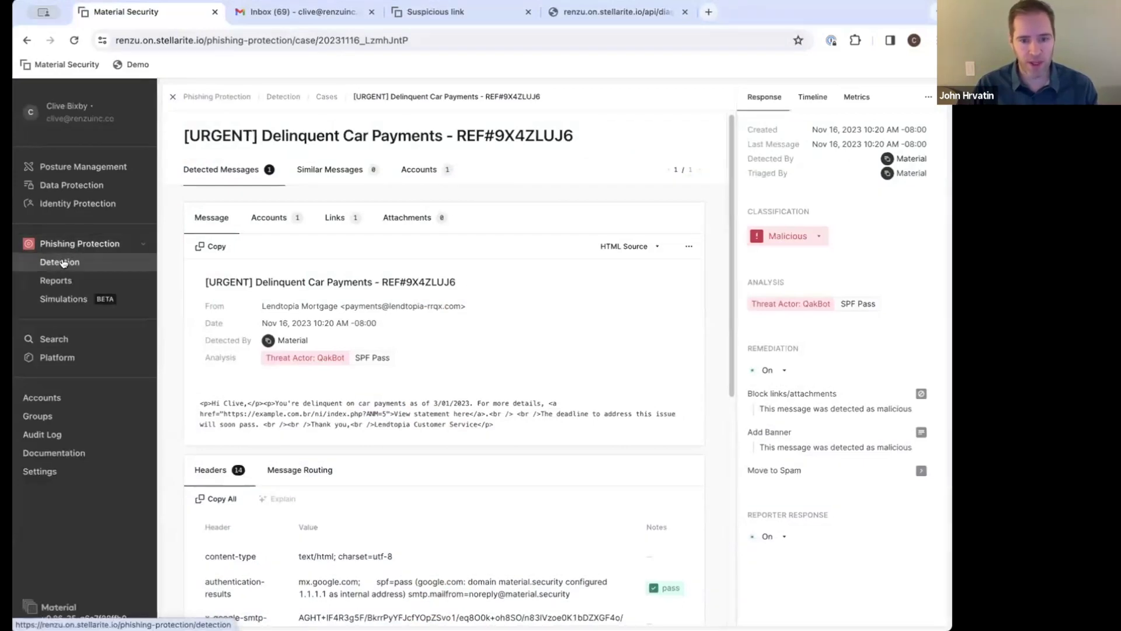
{"action": "left_click", "coordinate": [66, 244]}
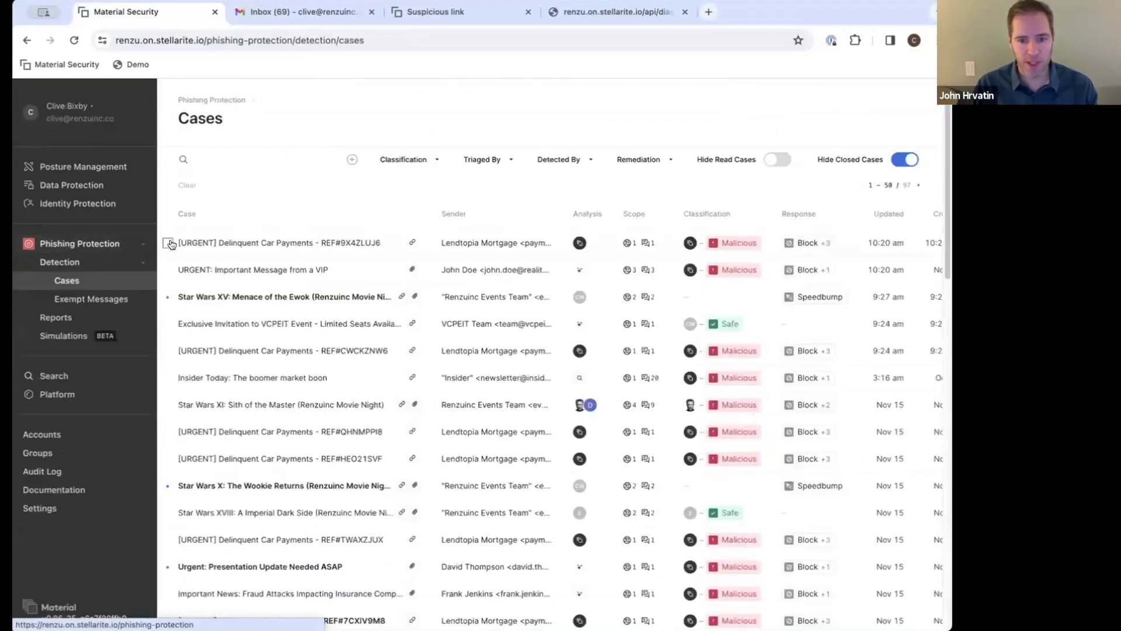
{"action": "left_click", "coordinate": [328, 8]}
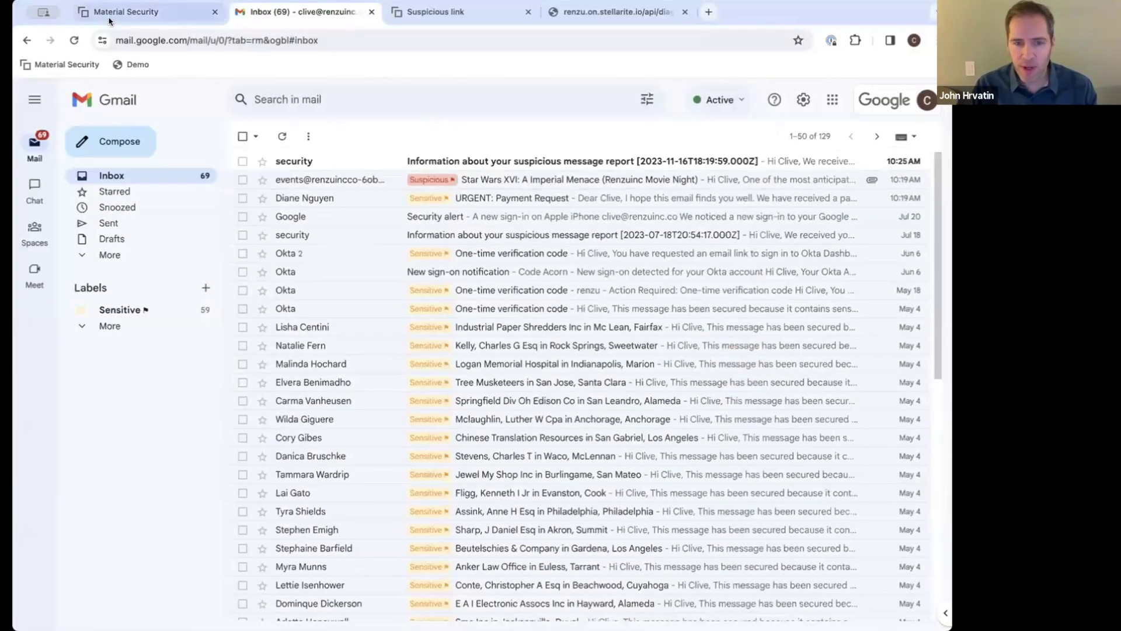
{"action": "left_click", "coordinate": [108, 19]}
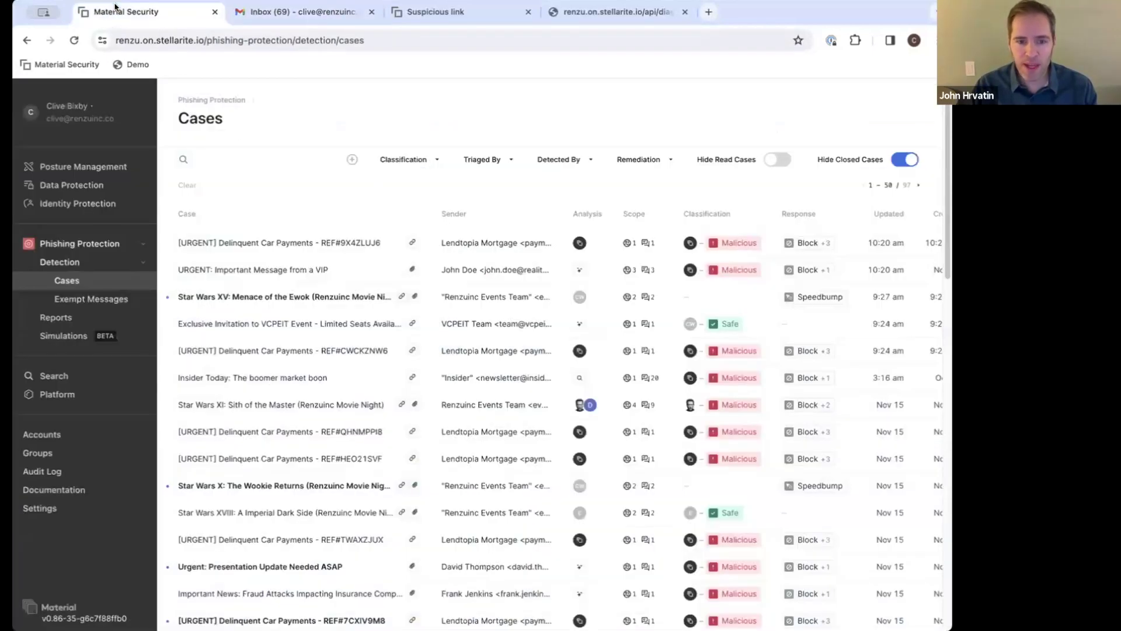
{"action": "left_click", "coordinate": [75, 40]}
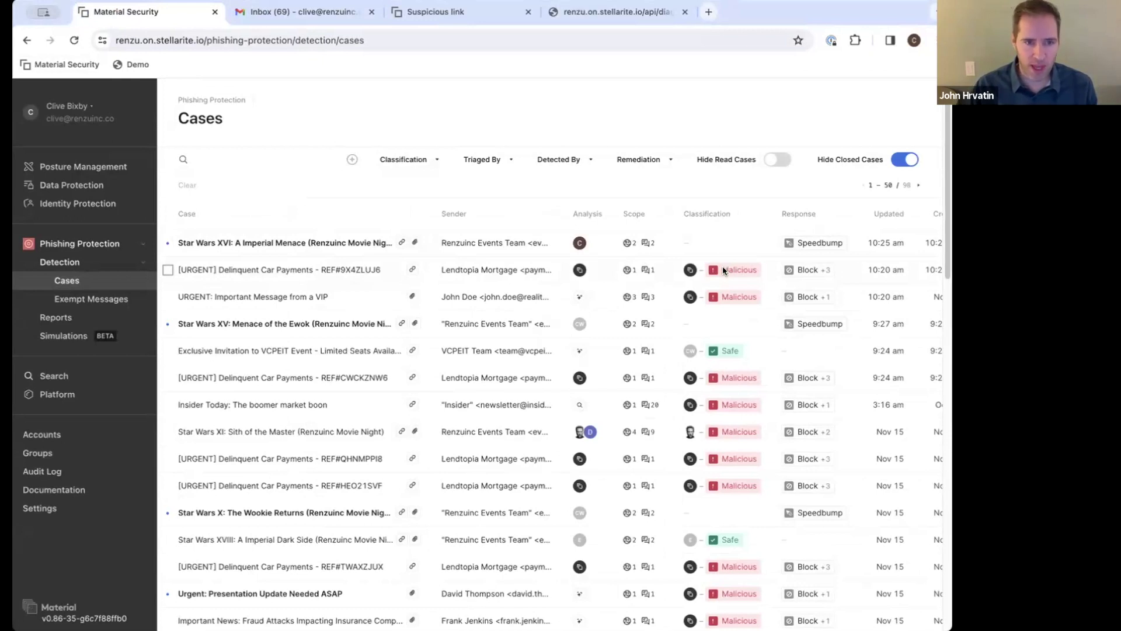
{"action": "mouse_move", "coordinate": [814, 274]}
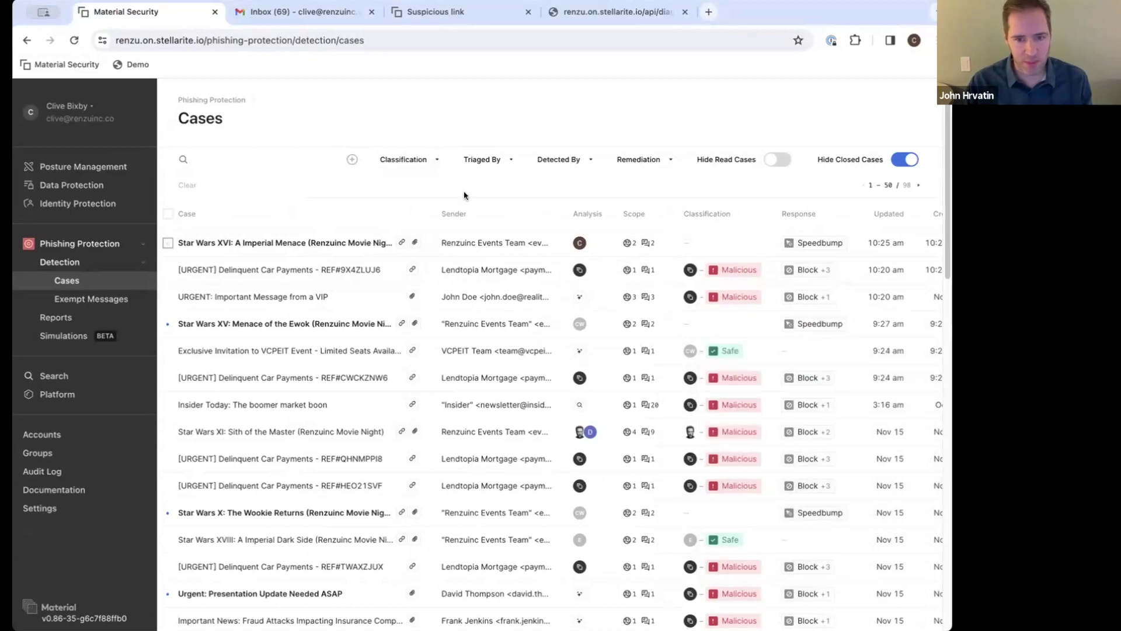
{"action": "left_click", "coordinate": [310, 242]}
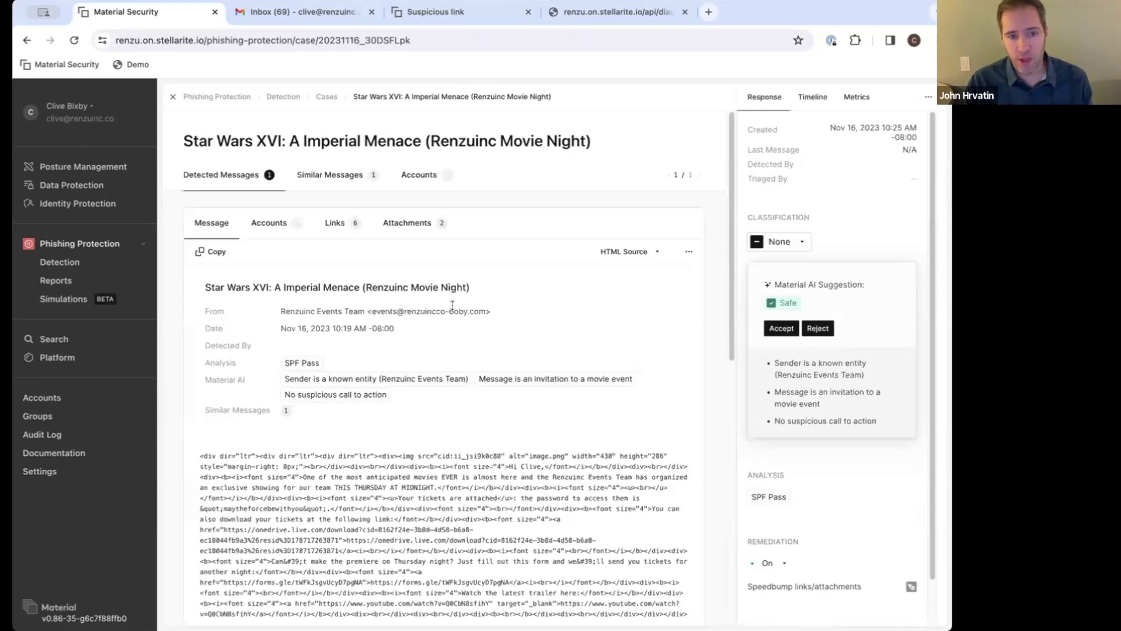
- Scroll through the Star Wars XVI case and its Safe suggestion, then switch to the other recipient's Gmail window
{"action": "scroll", "coordinate": [456, 306], "scroll_direction": "down", "scroll_amount": 2}
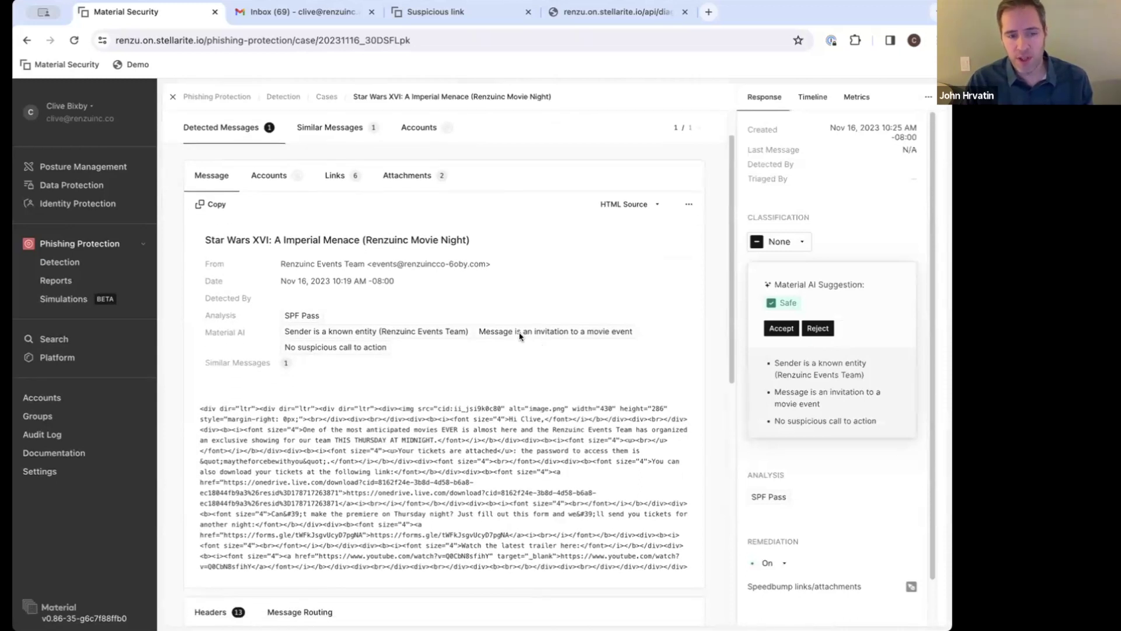
{"action": "scroll", "coordinate": [863, 502], "scroll_direction": "down", "scroll_amount": 2}
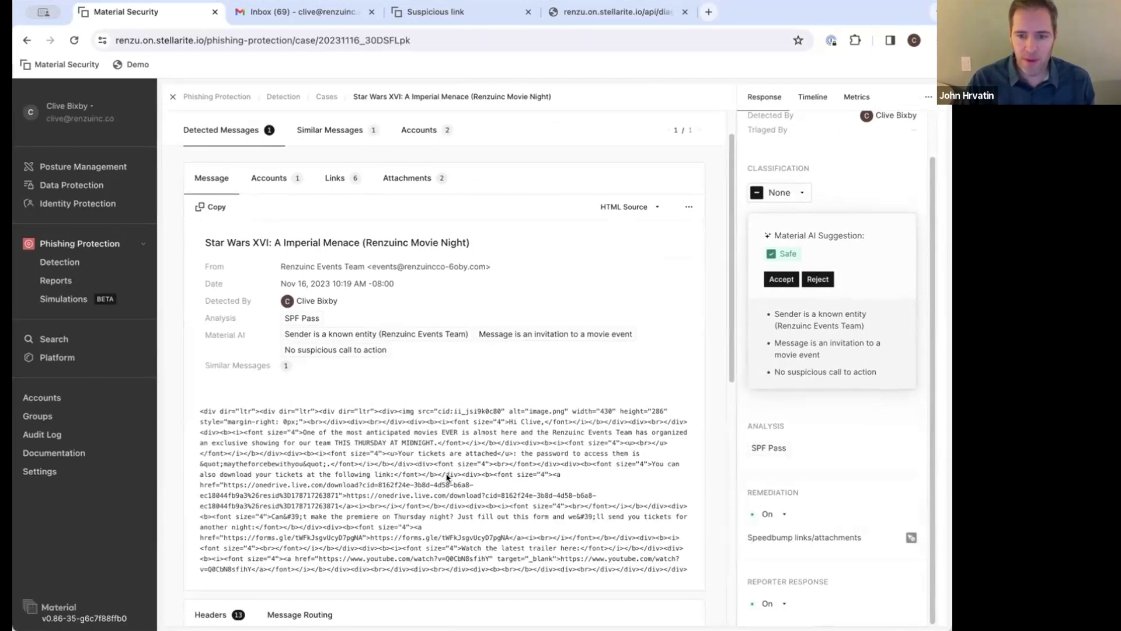
{"action": "key", "text": "alt+Tab"}
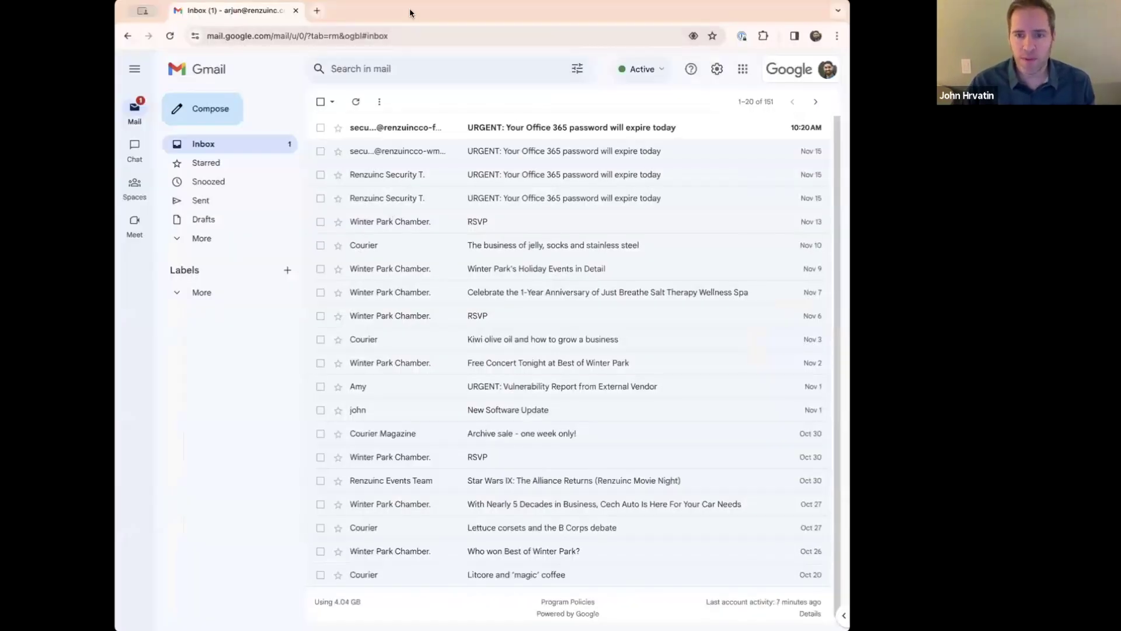
- Open the 'URGENT: Your Office 365 password will expire today' email, reload it, and follow its second link
{"action": "left_click", "coordinate": [534, 128]}
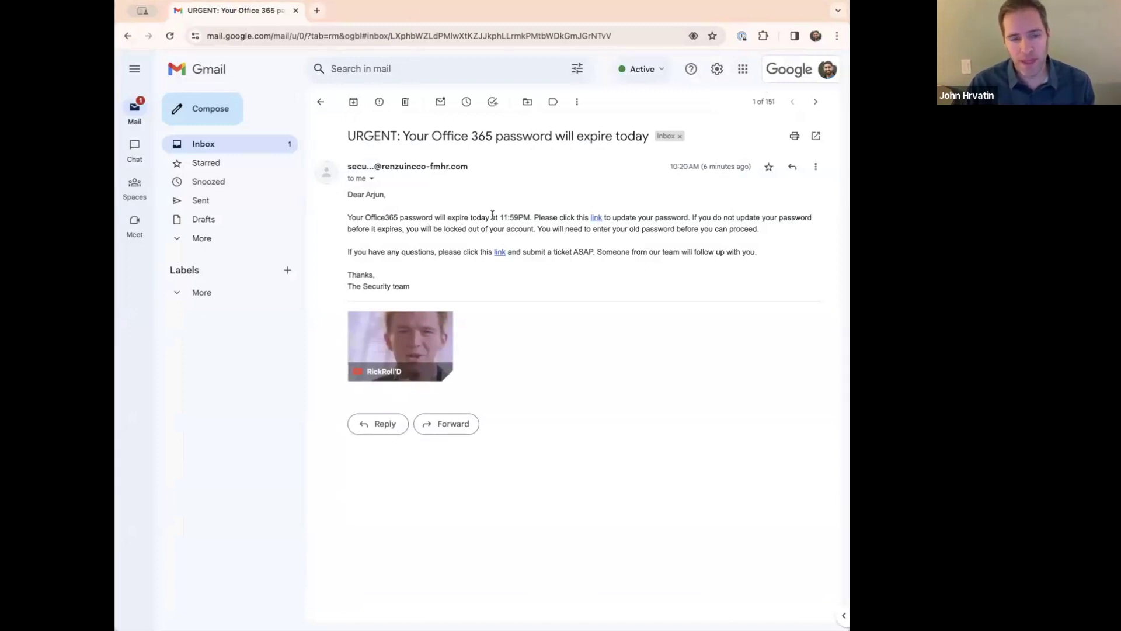
{"action": "mouse_move", "coordinate": [595, 220]}
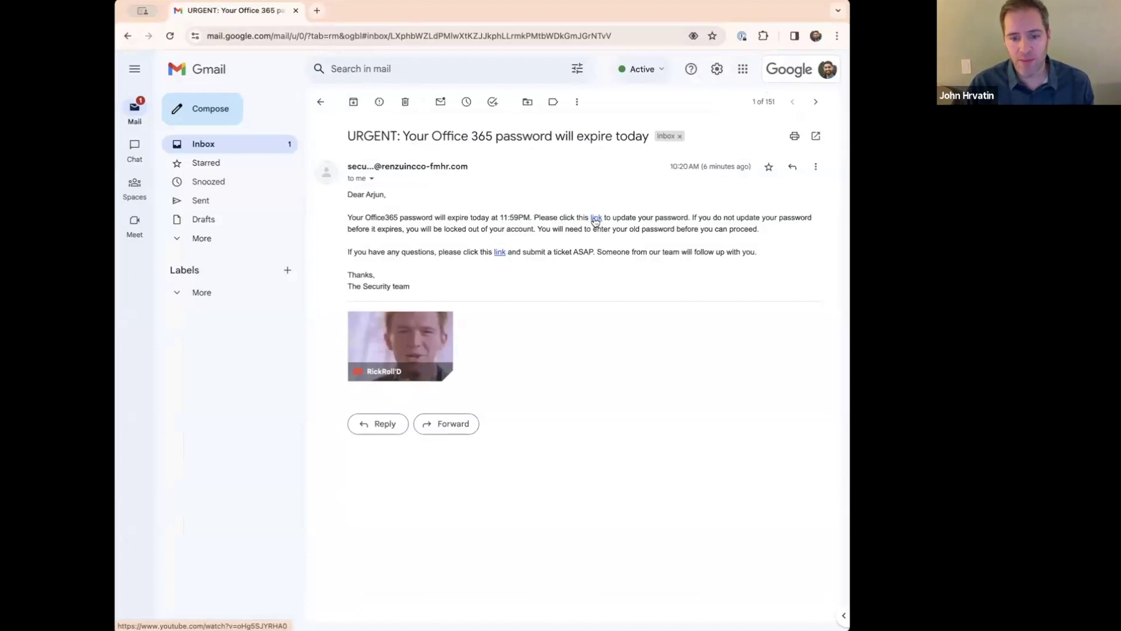
{"action": "mouse_move", "coordinate": [501, 253]}
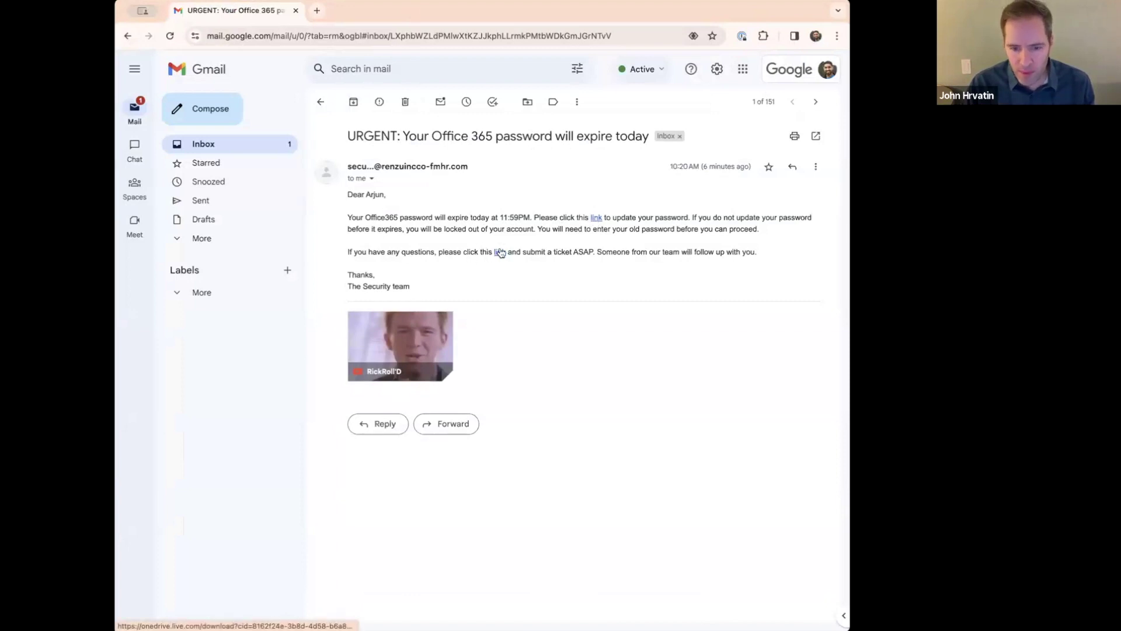
{"action": "left_click", "coordinate": [170, 36]}
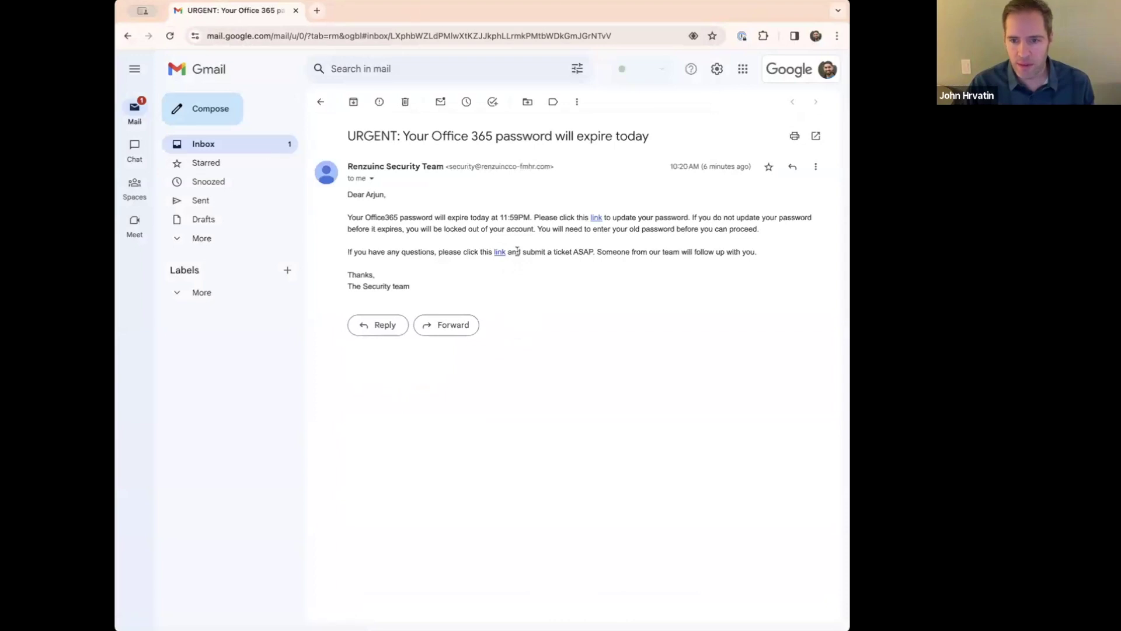
{"action": "left_click", "coordinate": [500, 252]}
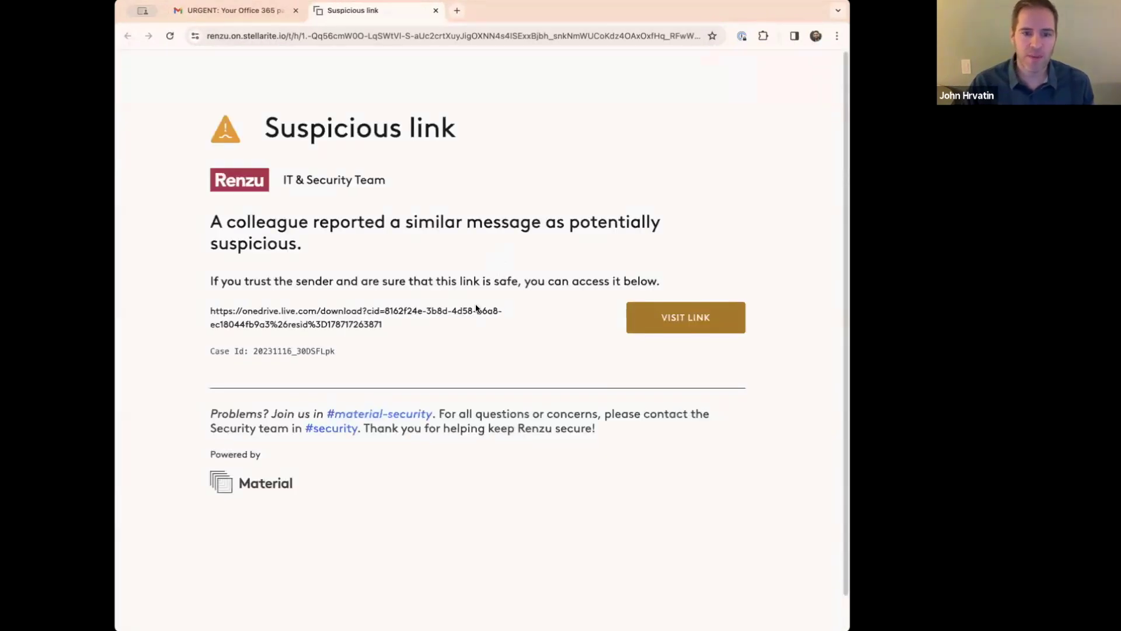
- Highlight the colleague-reported warning on the Suspicious link page, then close that tab
{"action": "left_click_drag", "start_coordinate": [212, 223], "coordinate": [343, 247]}
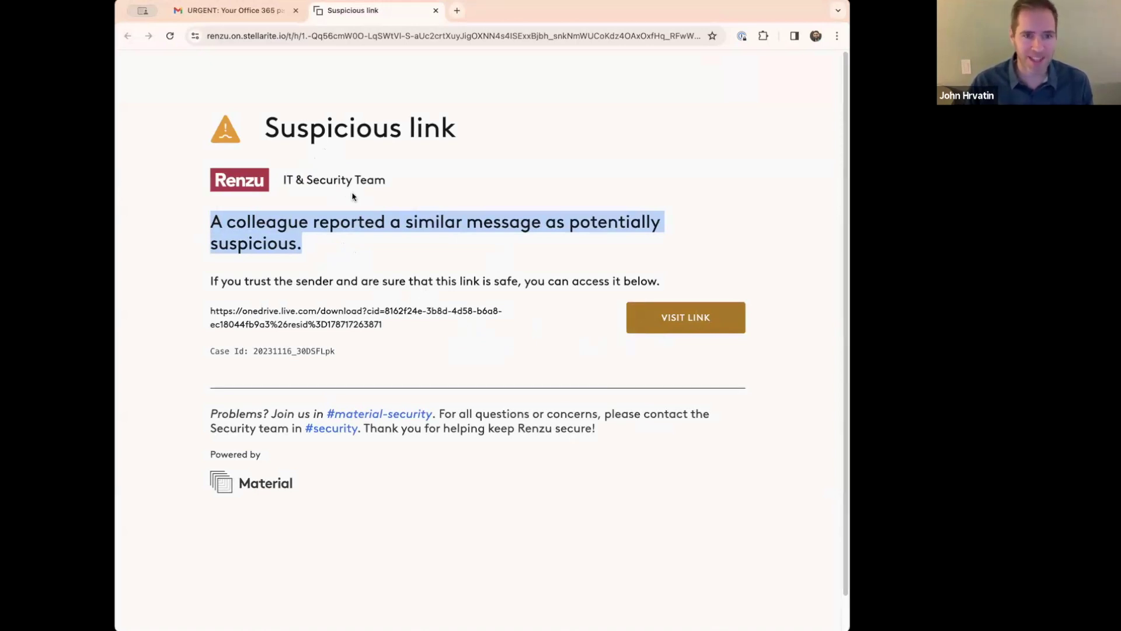
{"action": "left_click", "coordinate": [435, 10]}
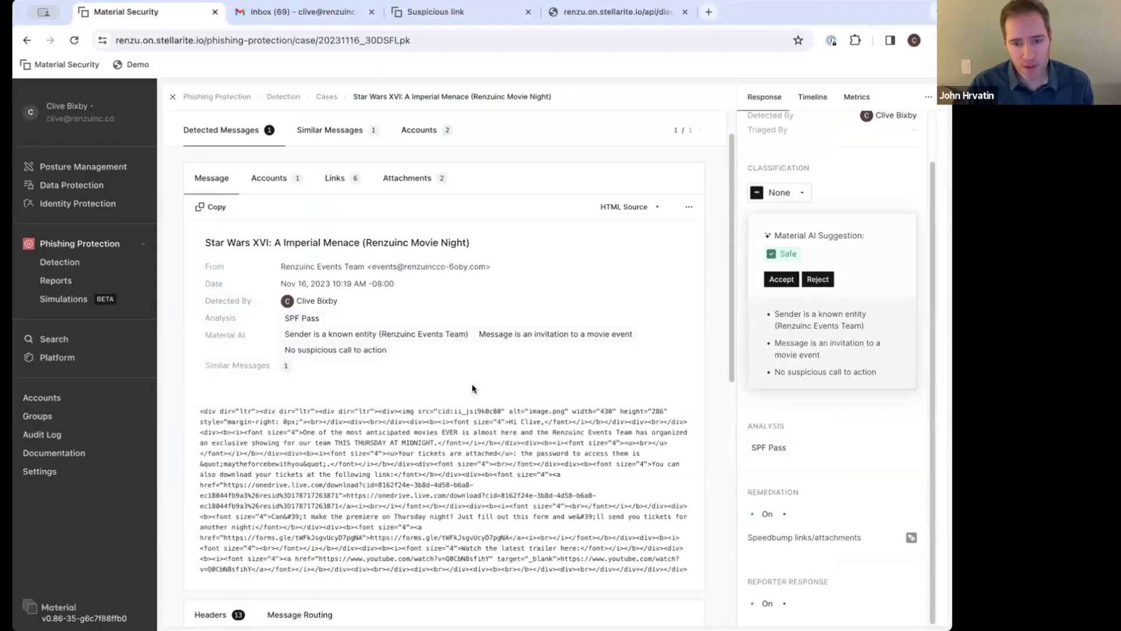
- List the message's six links and select the first forms.gle URL
{"action": "scroll", "coordinate": [472, 383], "scroll_direction": "up", "scroll_amount": 1}
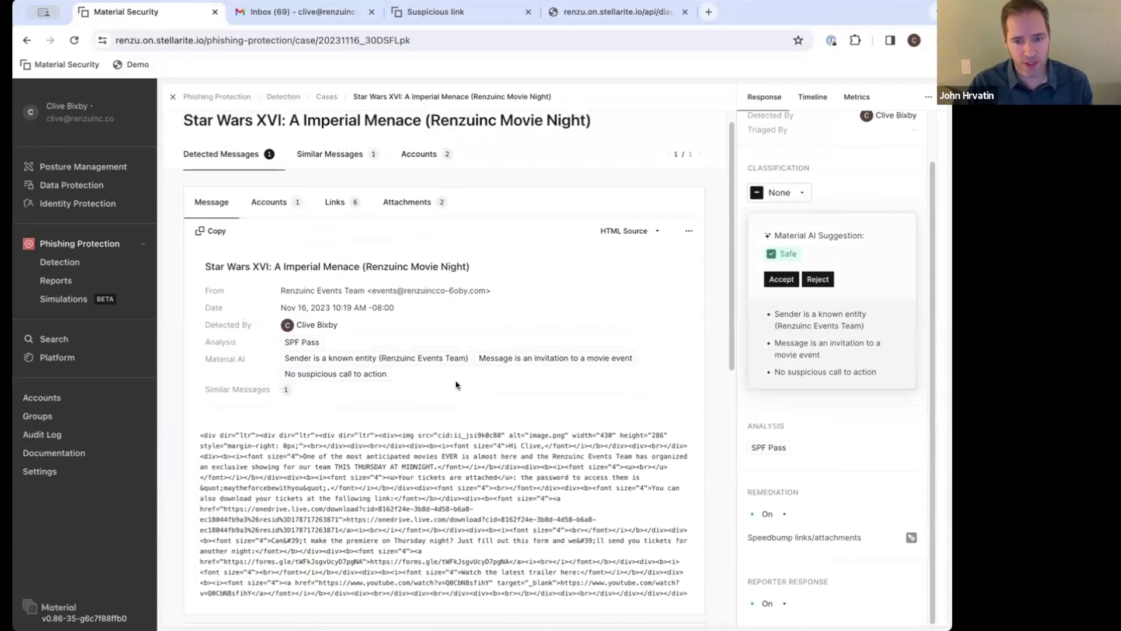
{"action": "scroll", "coordinate": [456, 386], "scroll_direction": "down", "scroll_amount": 5}
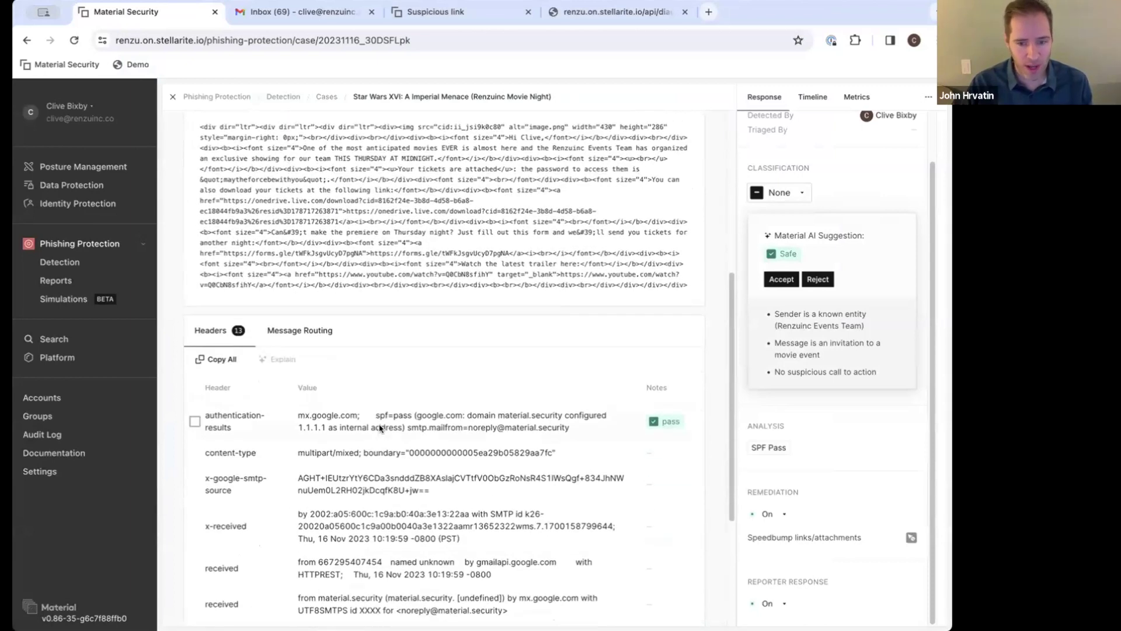
{"action": "scroll", "coordinate": [380, 418], "scroll_direction": "up", "scroll_amount": 5}
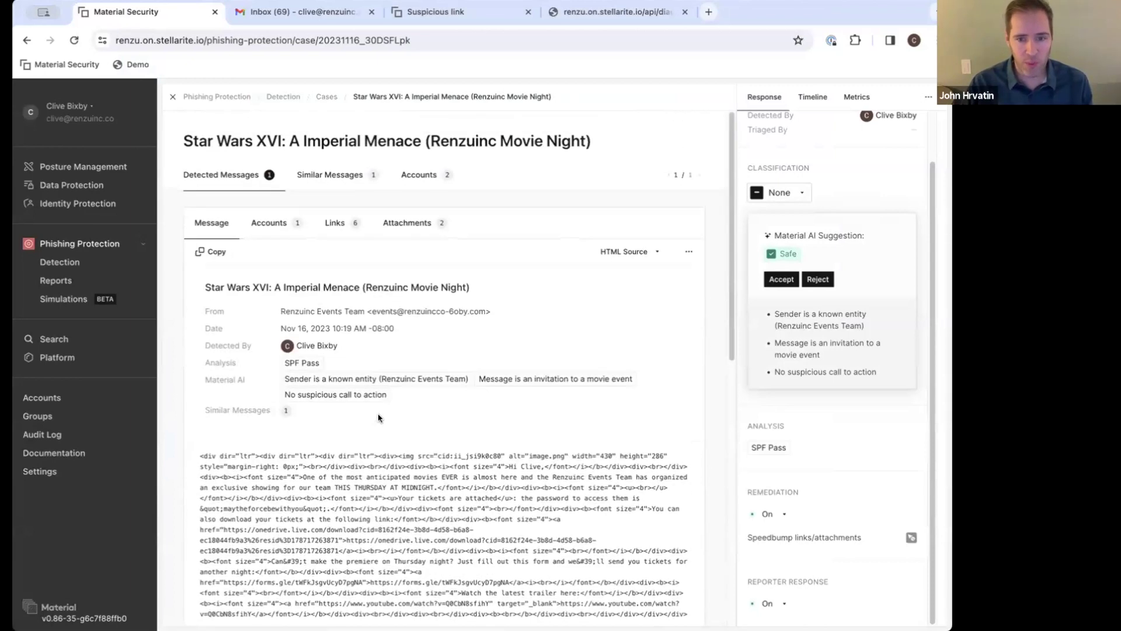
{"action": "left_click", "coordinate": [337, 224]}
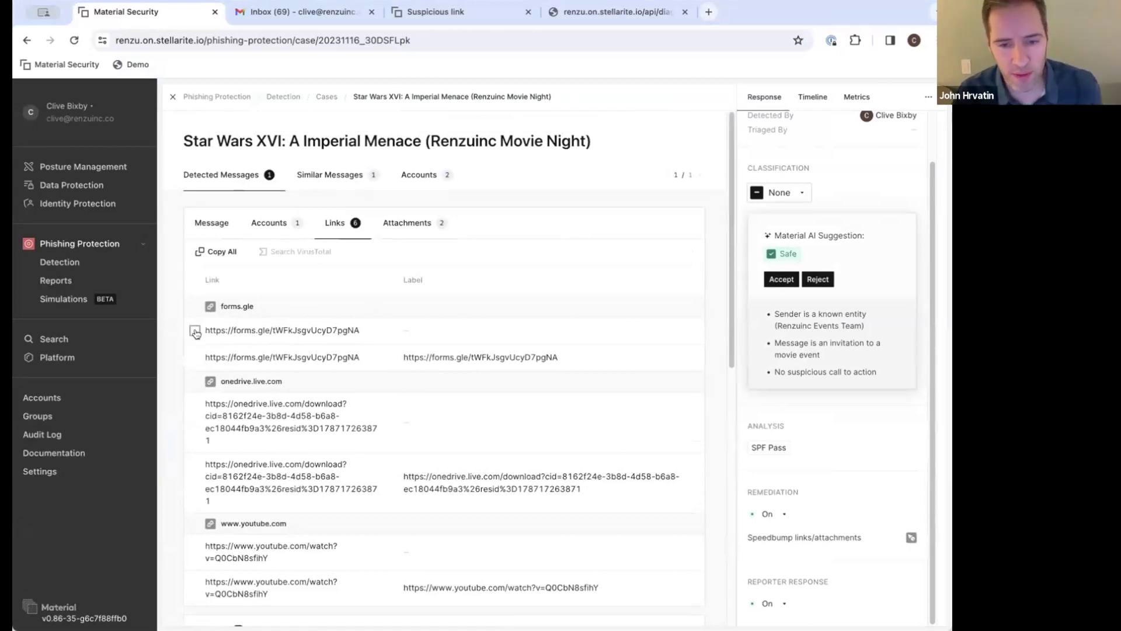
{"action": "scroll", "coordinate": [196, 333], "scroll_direction": "down", "scroll_amount": 1}
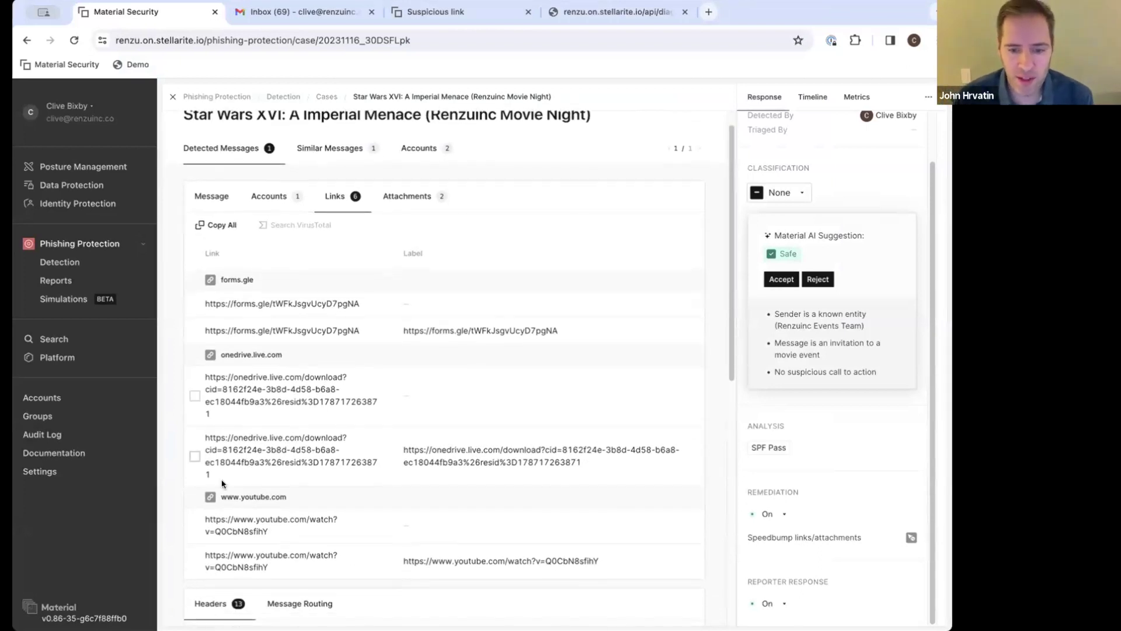
{"action": "left_click", "coordinate": [195, 304]}
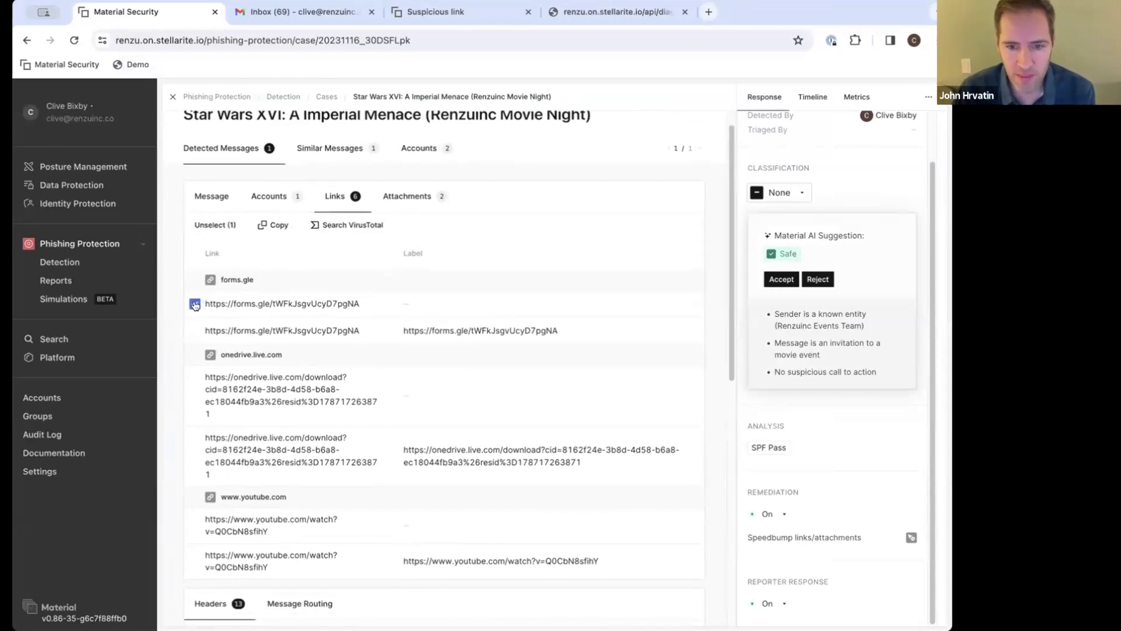
- Show the attachments, then select and deselect the Star Wars Tickets.pdf.zip attachment
{"action": "left_click", "coordinate": [407, 196]}
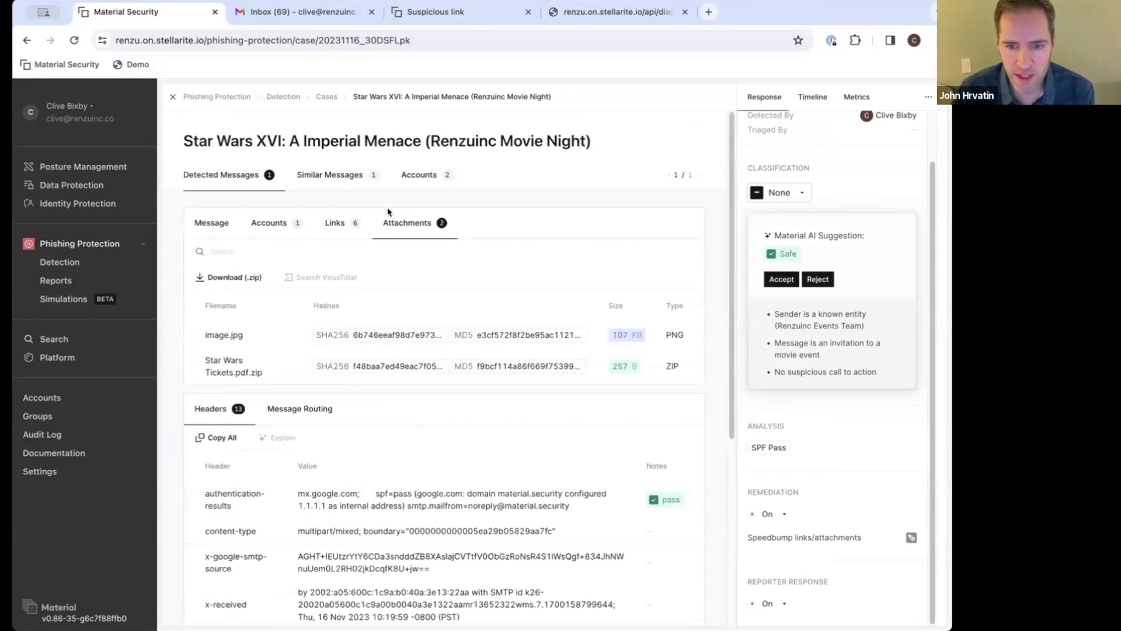
{"action": "left_click", "coordinate": [194, 366]}
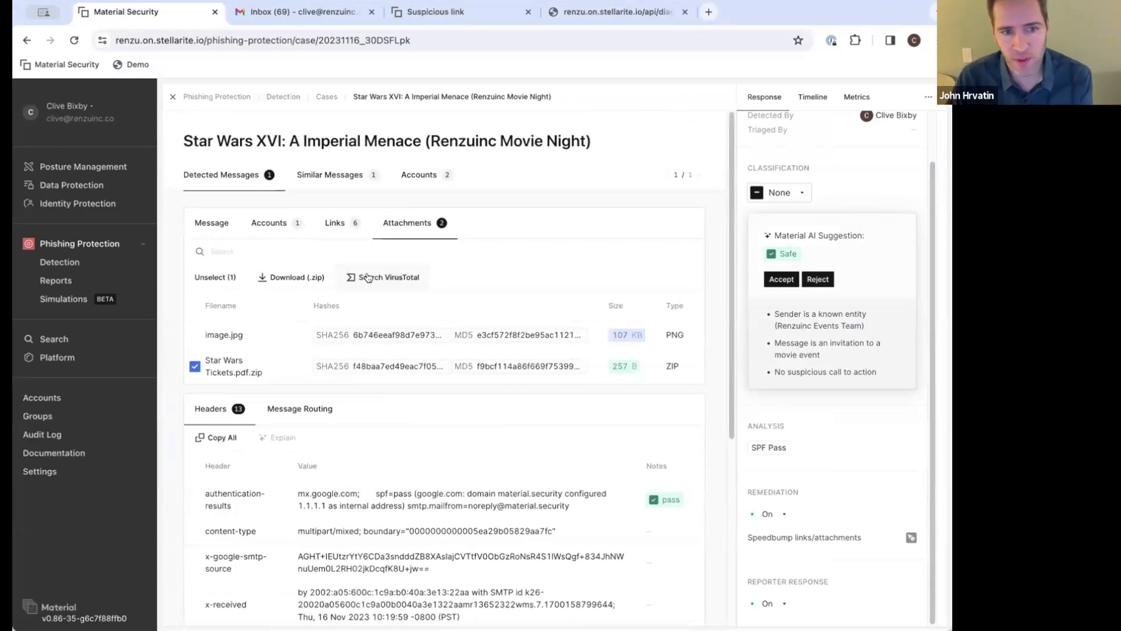
{"action": "scroll", "coordinate": [458, 395], "scroll_direction": "down", "scroll_amount": 2}
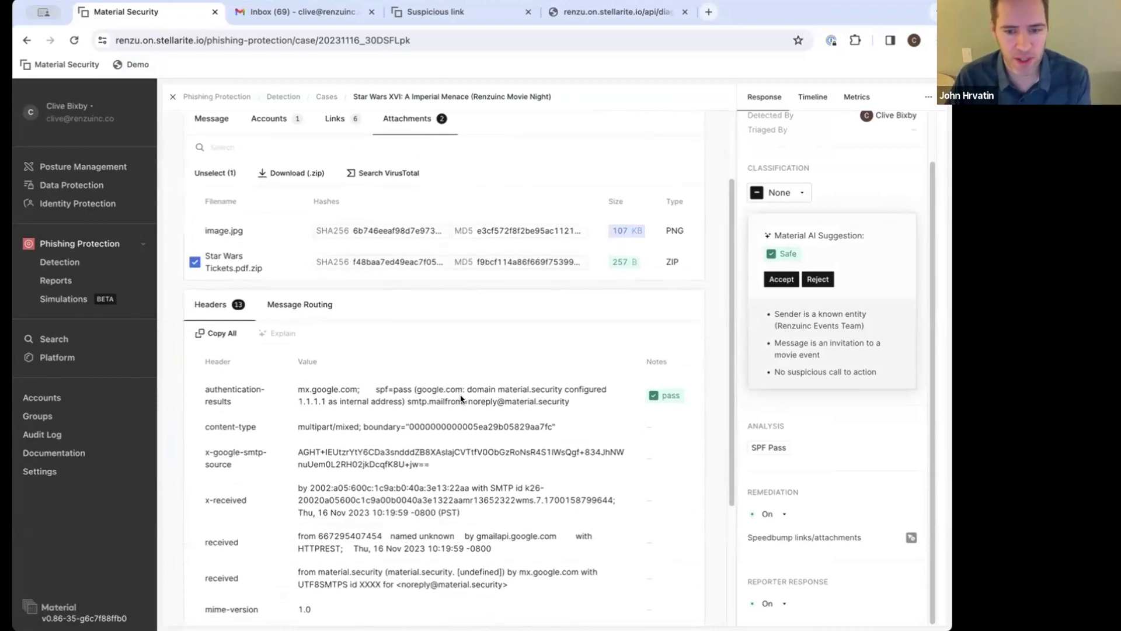
{"action": "left_click", "coordinate": [195, 261]}
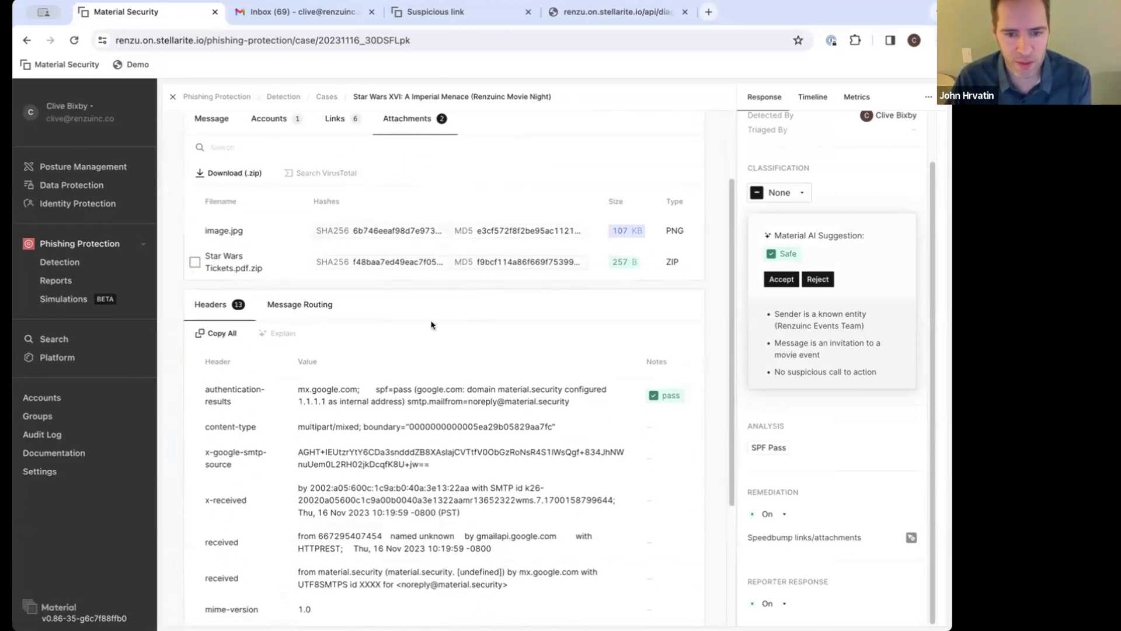
- Select the authentication-results row among the 13 message headers
{"action": "scroll", "coordinate": [438, 326], "scroll_direction": "down", "scroll_amount": 1}
{"action": "scroll", "coordinate": [438, 326], "scroll_direction": "down", "scroll_amount": 2}
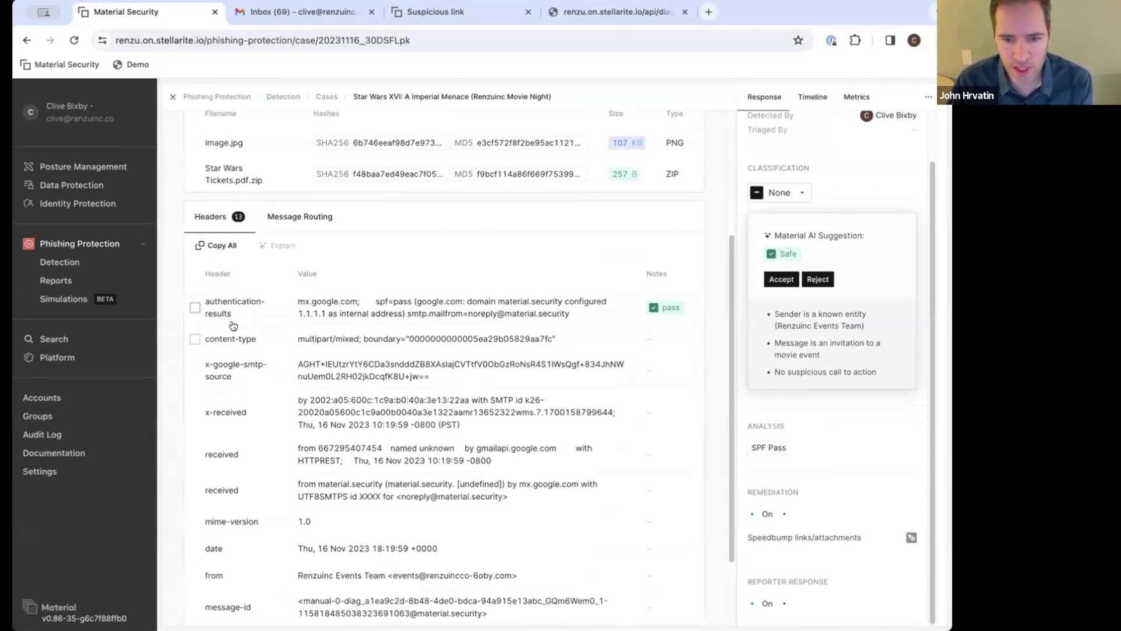
{"action": "left_click", "coordinate": [195, 308]}
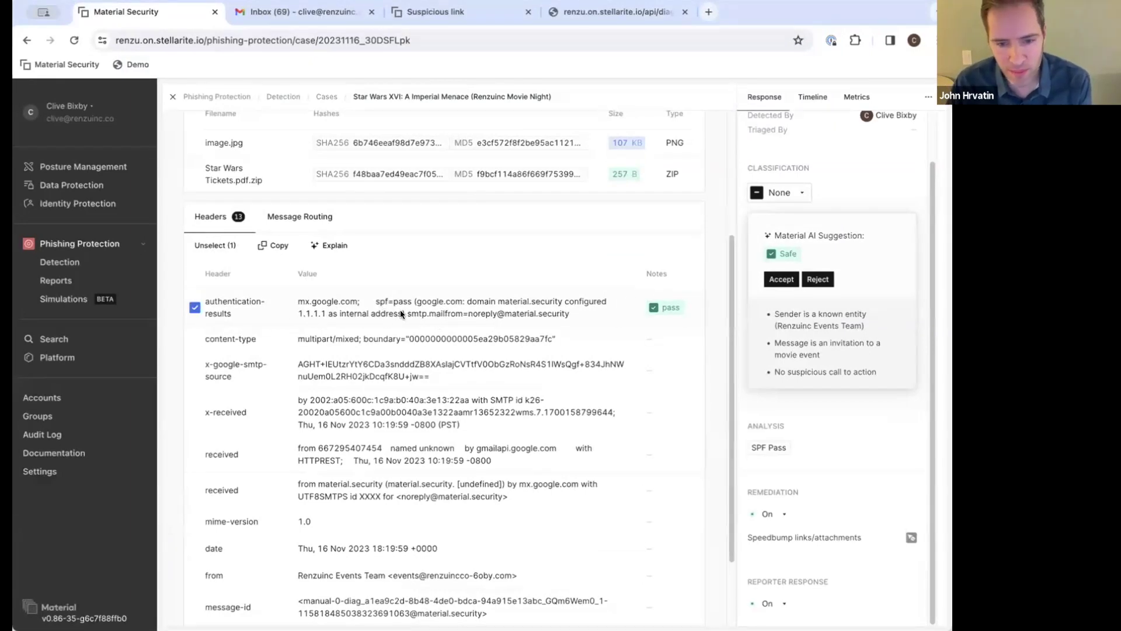
{"action": "scroll", "coordinate": [402, 333], "scroll_direction": "down", "scroll_amount": 2}
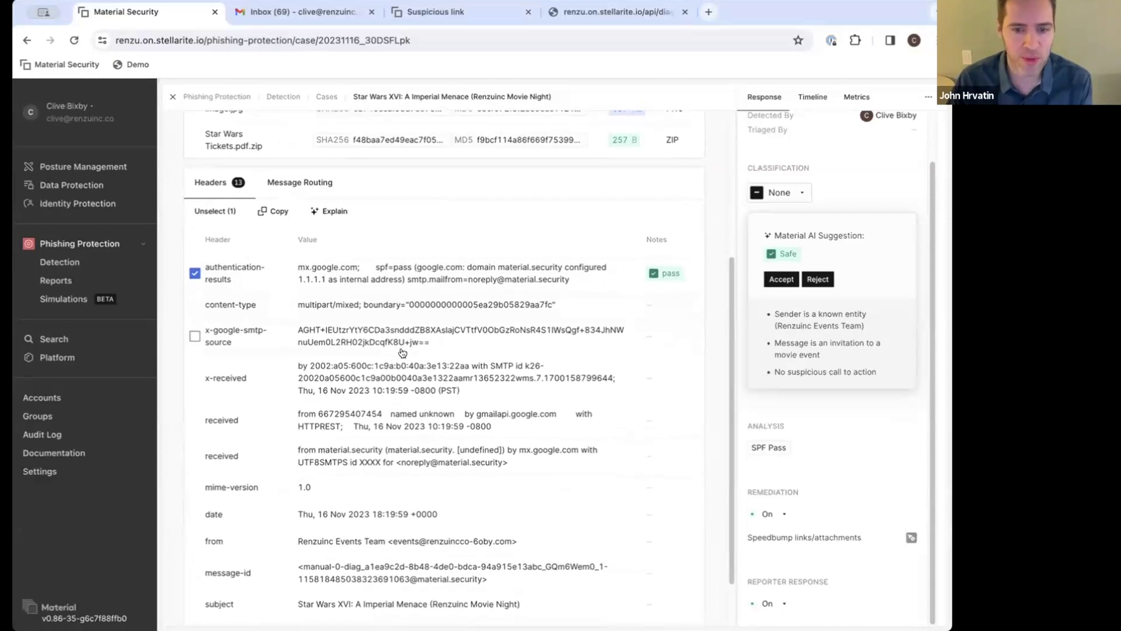
- Read the AI explanation of the authentication-results header's SPF pass, then deselect the row
{"action": "left_click", "coordinate": [328, 213]}
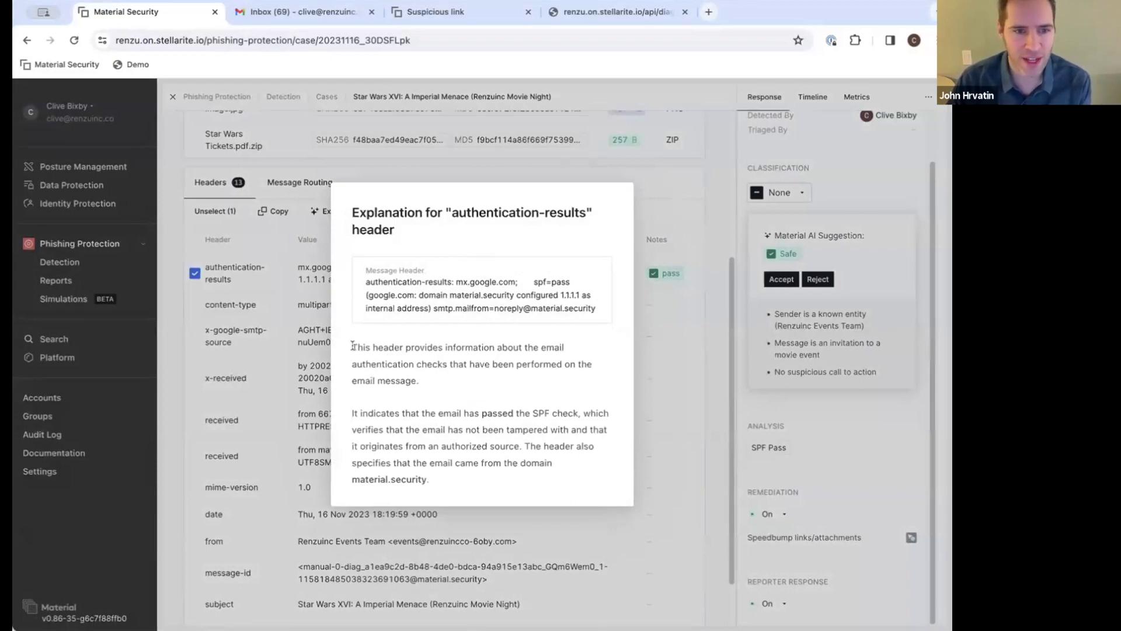
{"action": "left_click_drag", "start_coordinate": [352, 346], "coordinate": [424, 392]}
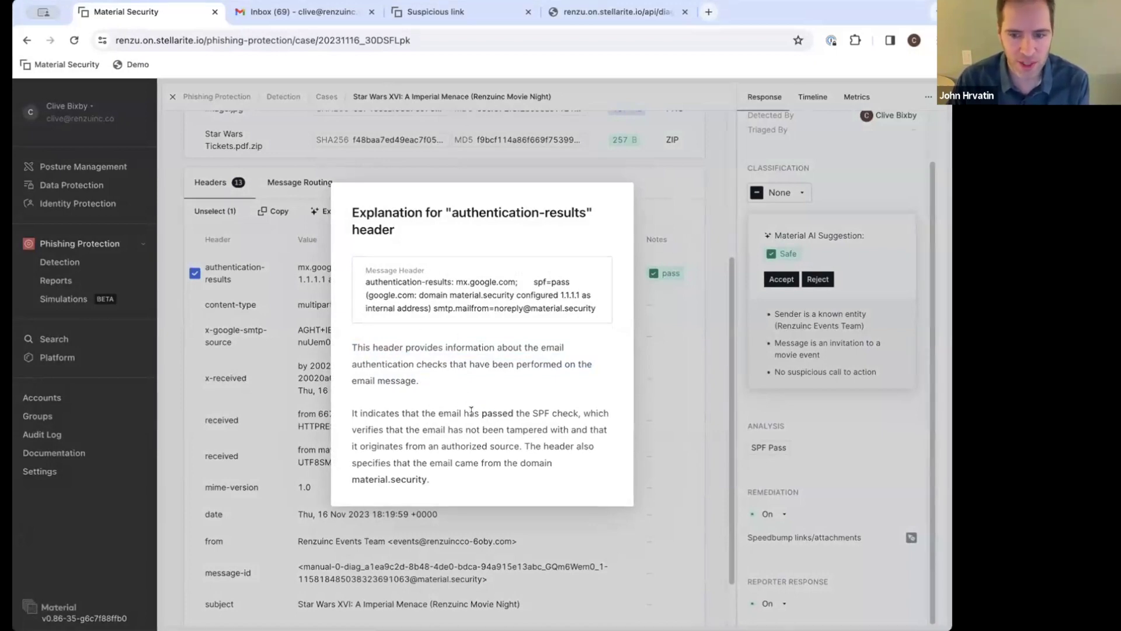
{"action": "left_click_drag", "start_coordinate": [481, 413], "coordinate": [571, 480]}
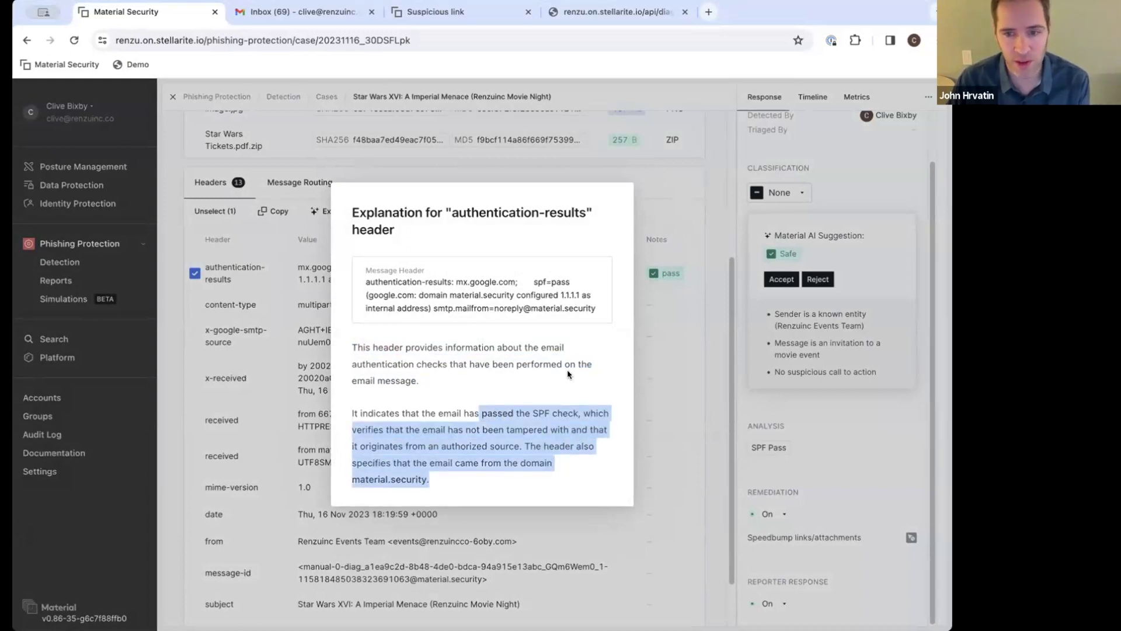
{"action": "left_click", "coordinate": [296, 302]}
{"action": "left_click", "coordinate": [195, 273]}
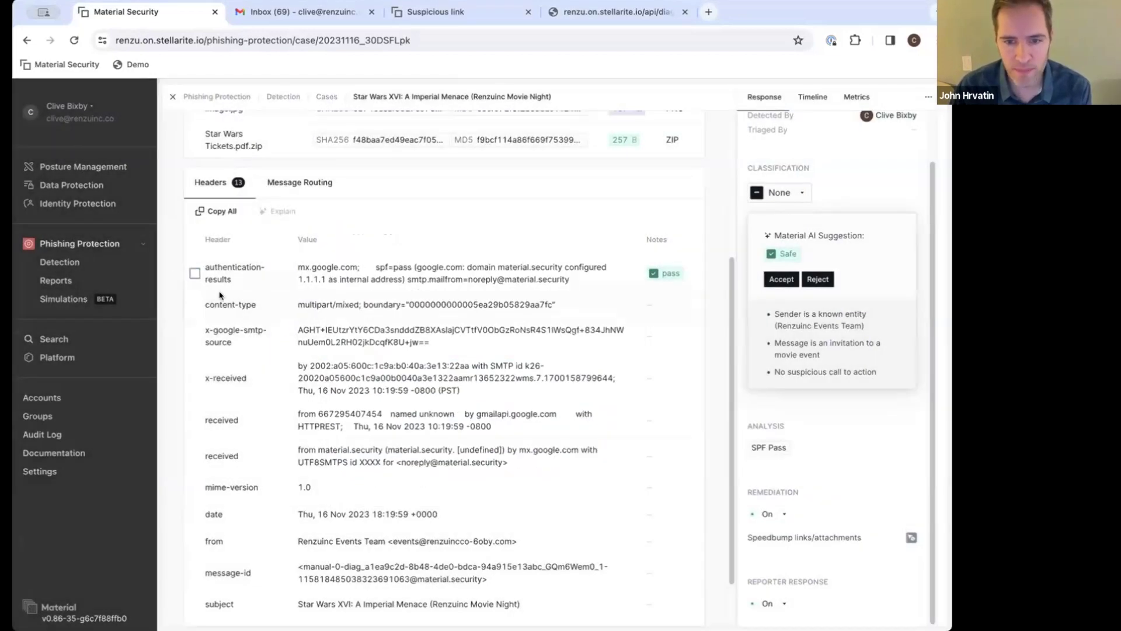
- Review the message details, then the similar 'URGENT: Your Office 365 password will expire today' message
{"action": "scroll", "coordinate": [222, 303], "scroll_direction": "up", "scroll_amount": 4}
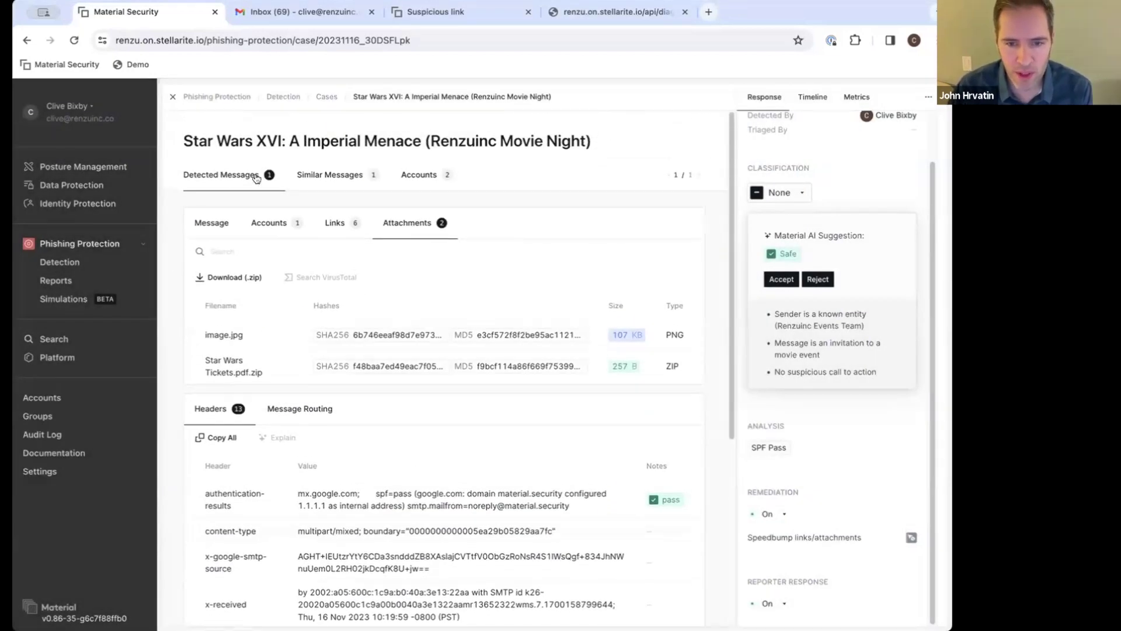
{"action": "left_click", "coordinate": [213, 222]}
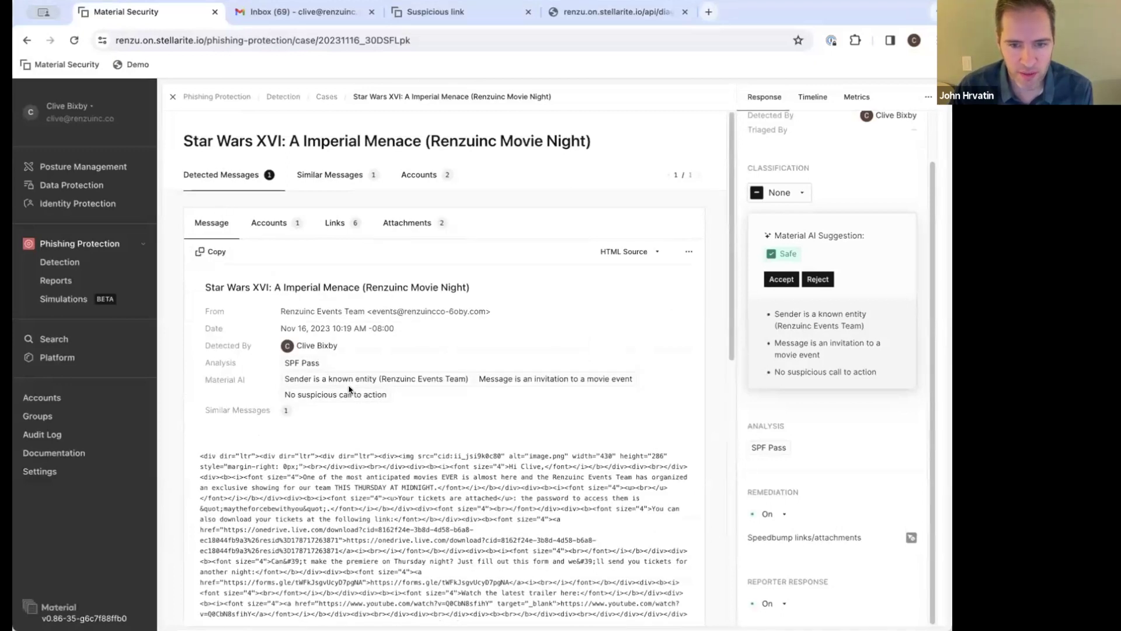
{"action": "scroll", "coordinate": [350, 391], "scroll_direction": "down", "scroll_amount": 10}
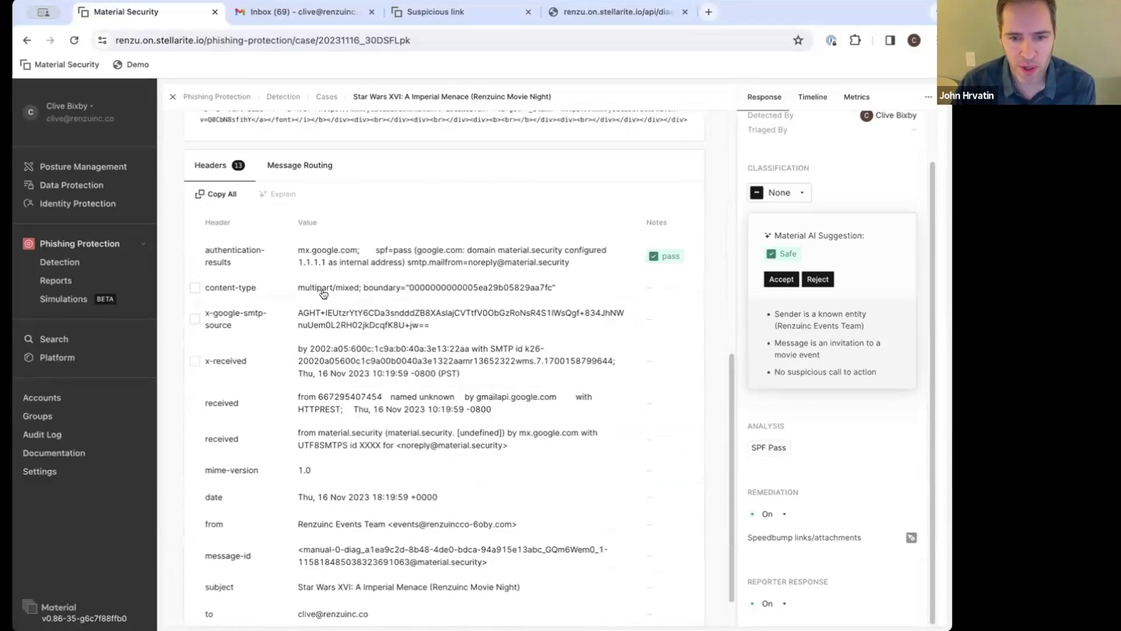
{"action": "scroll", "coordinate": [306, 356], "scroll_direction": "up", "scroll_amount": 10}
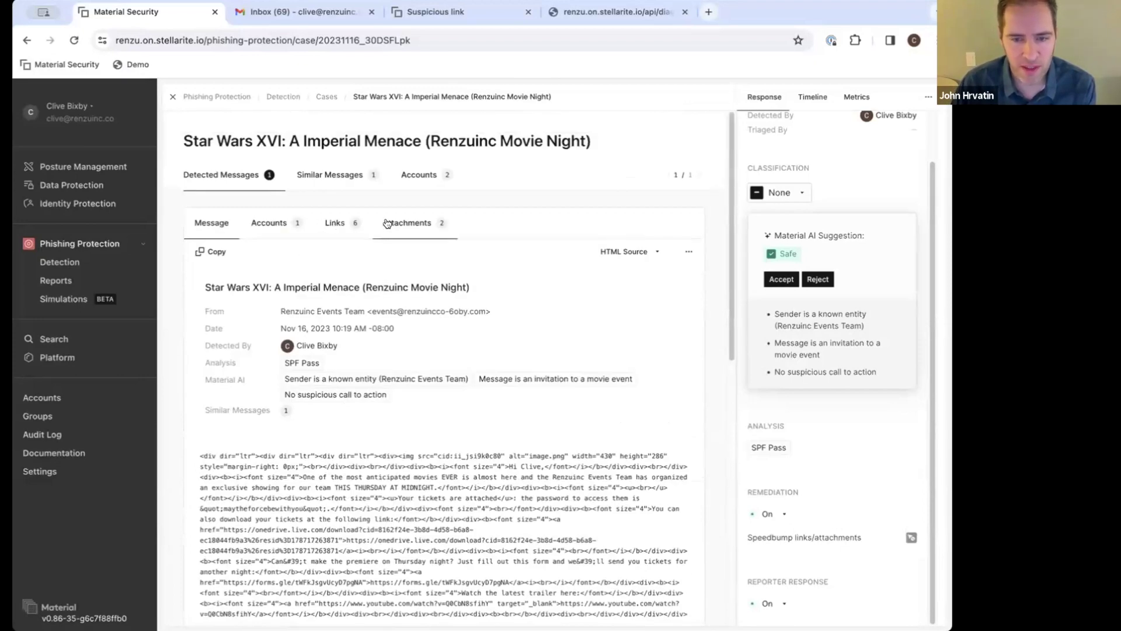
{"action": "left_click", "coordinate": [344, 175]}
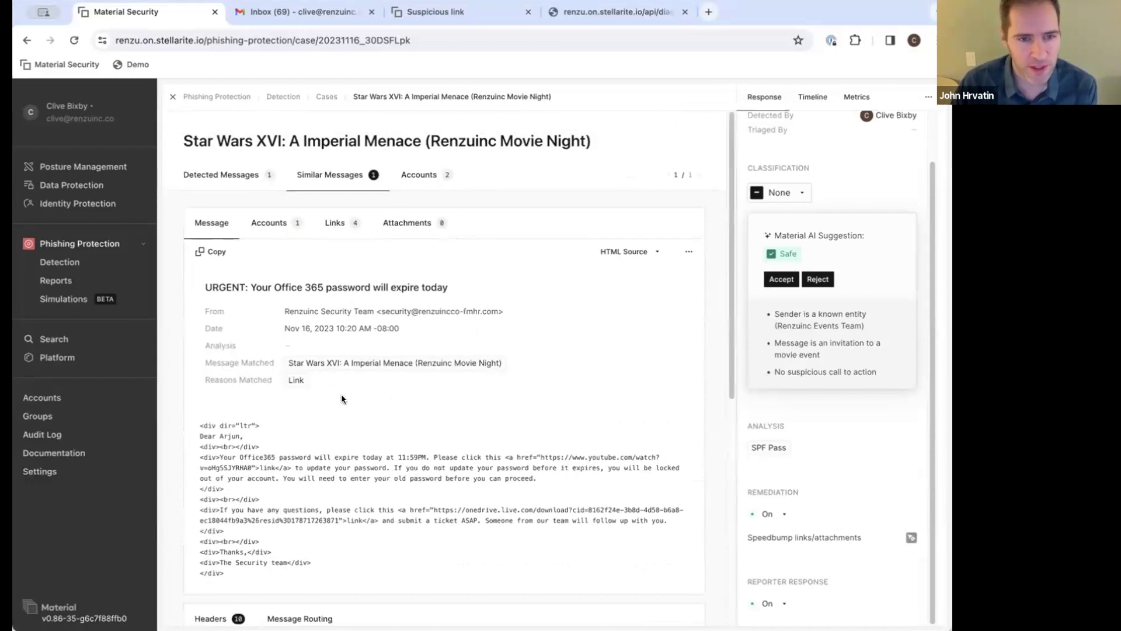
{"action": "left_click_drag", "start_coordinate": [206, 285], "coordinate": [448, 288]}
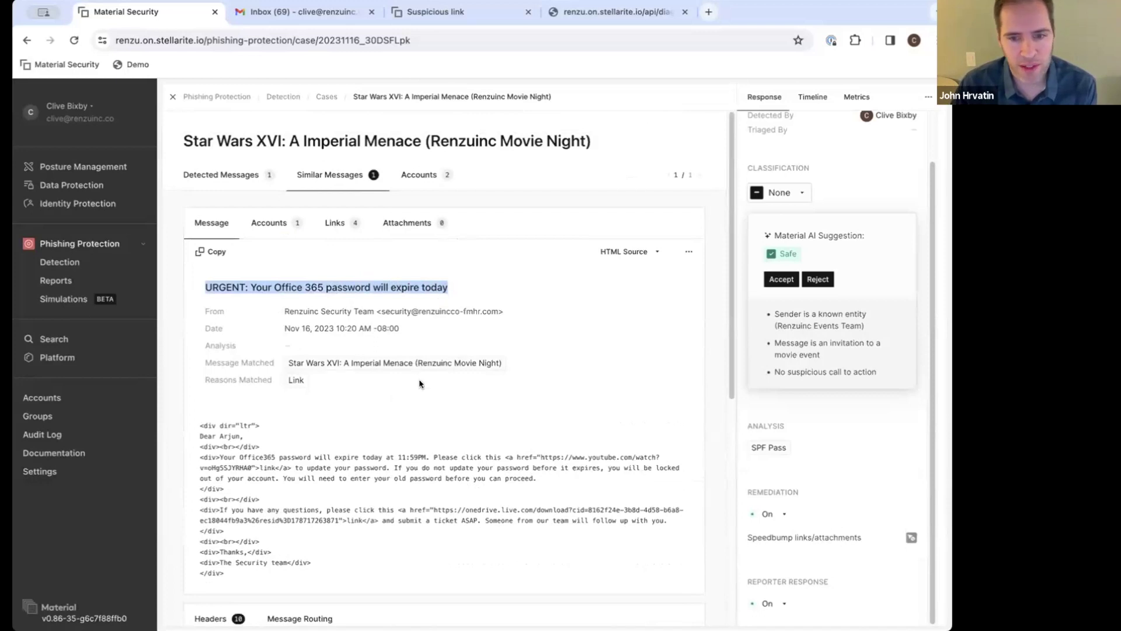
{"action": "scroll", "coordinate": [420, 383], "scroll_direction": "down", "scroll_amount": 1}
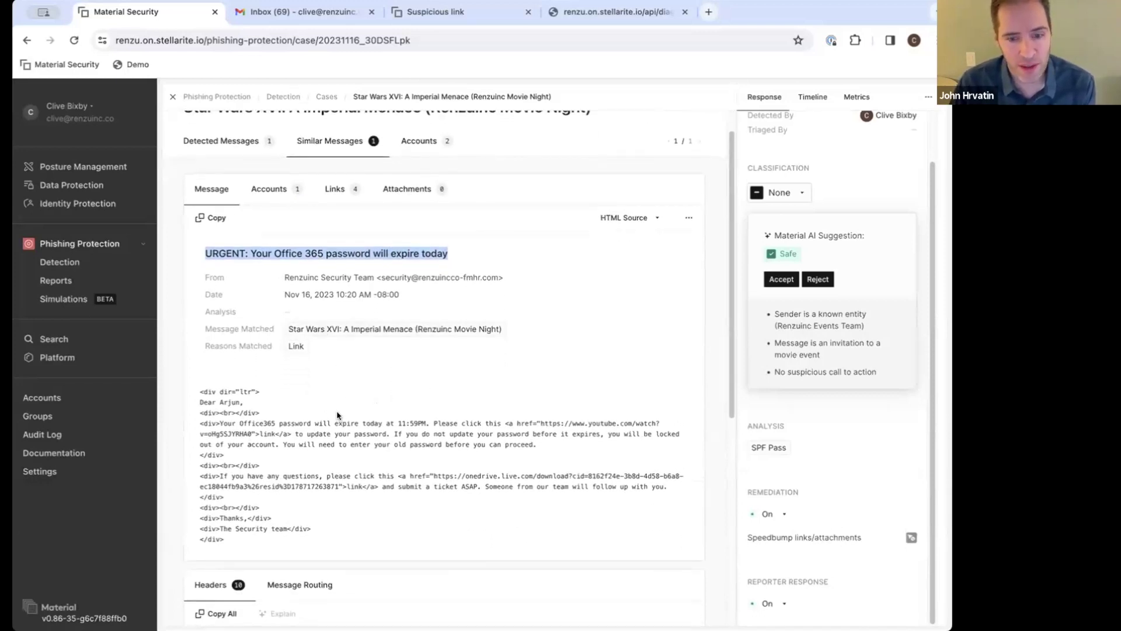
{"action": "scroll", "coordinate": [339, 411], "scroll_direction": "down", "scroll_amount": 1}
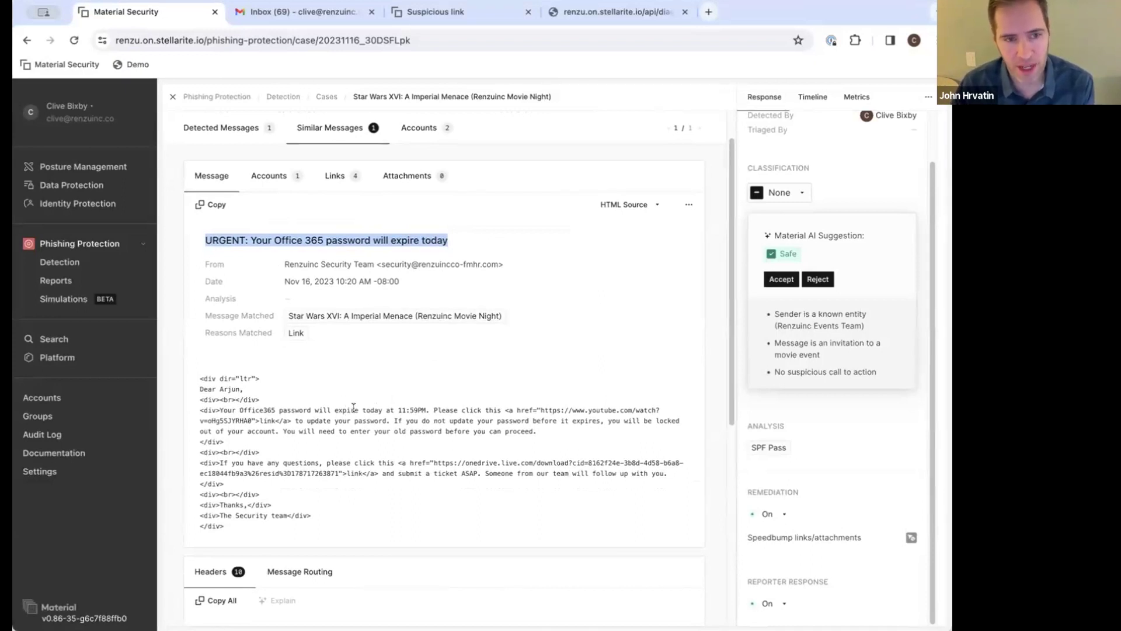
{"action": "scroll", "coordinate": [352, 419], "scroll_direction": "down", "scroll_amount": 2}
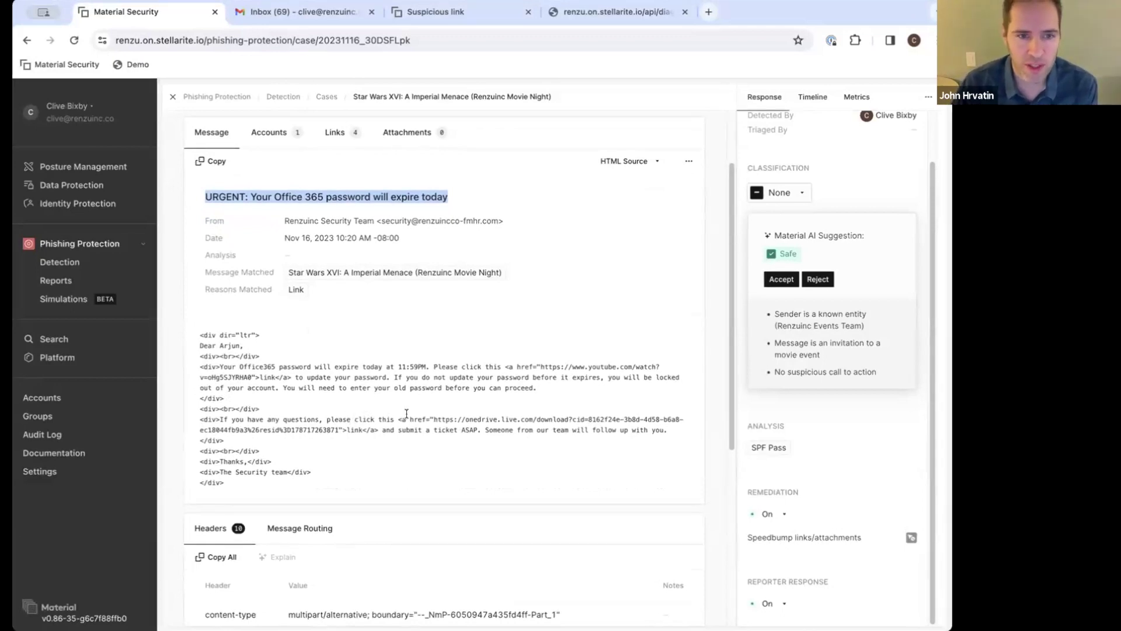
{"action": "scroll", "coordinate": [408, 413], "scroll_direction": "up", "scroll_amount": 1}
{"action": "scroll", "coordinate": [411, 411], "scroll_direction": "up", "scroll_amount": 2}
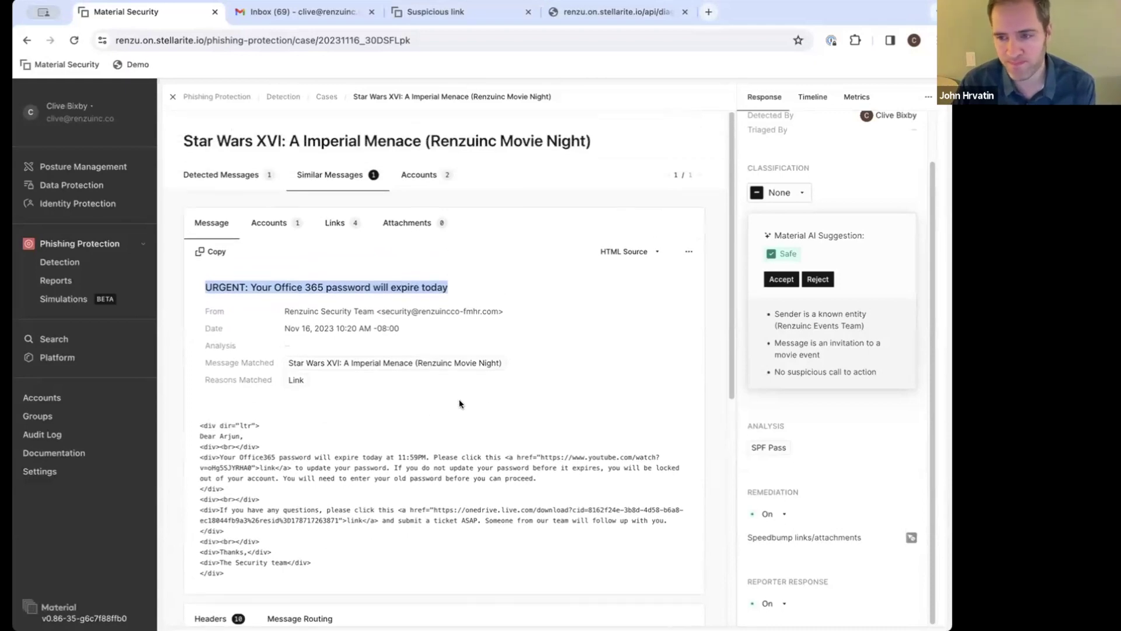
{"action": "scroll", "coordinate": [799, 432], "scroll_direction": "up", "scroll_amount": 2}
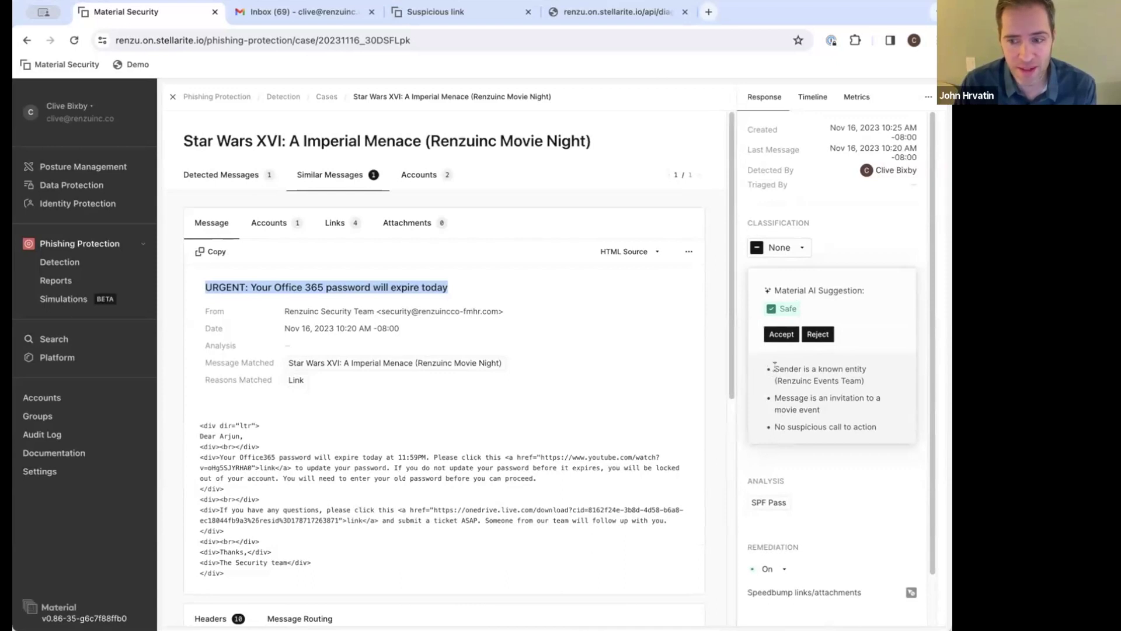
- Highlight the two reasons behind the AI's Safe suggestion and bring up the Classification choices
{"action": "left_click_drag", "start_coordinate": [775, 366], "coordinate": [865, 380]}
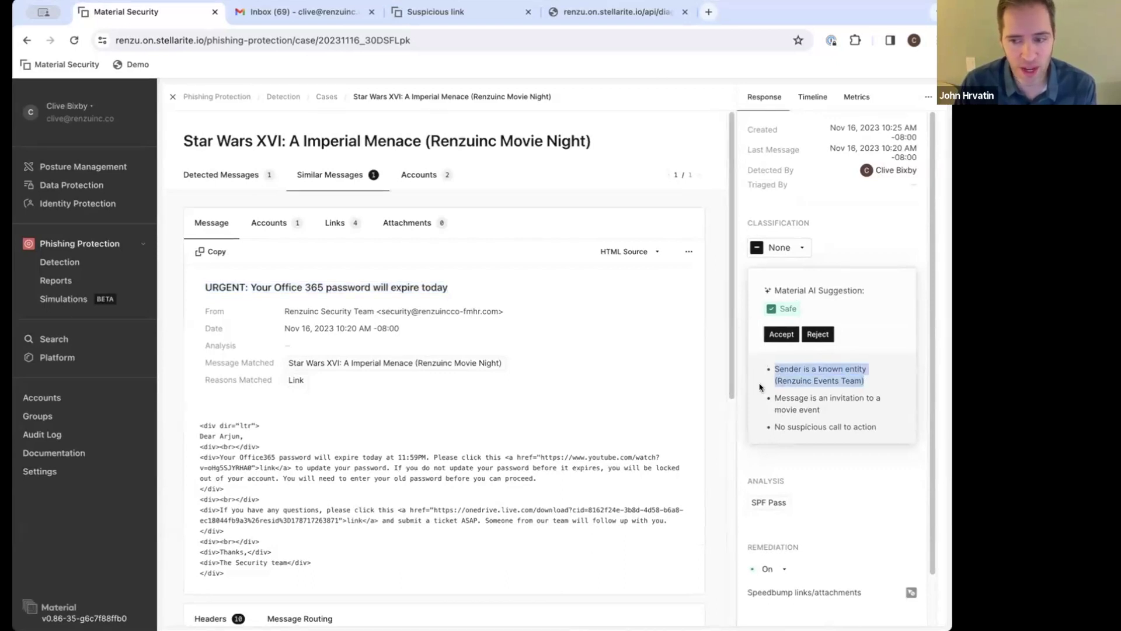
{"action": "left_click_drag", "start_coordinate": [781, 397], "coordinate": [786, 427]}
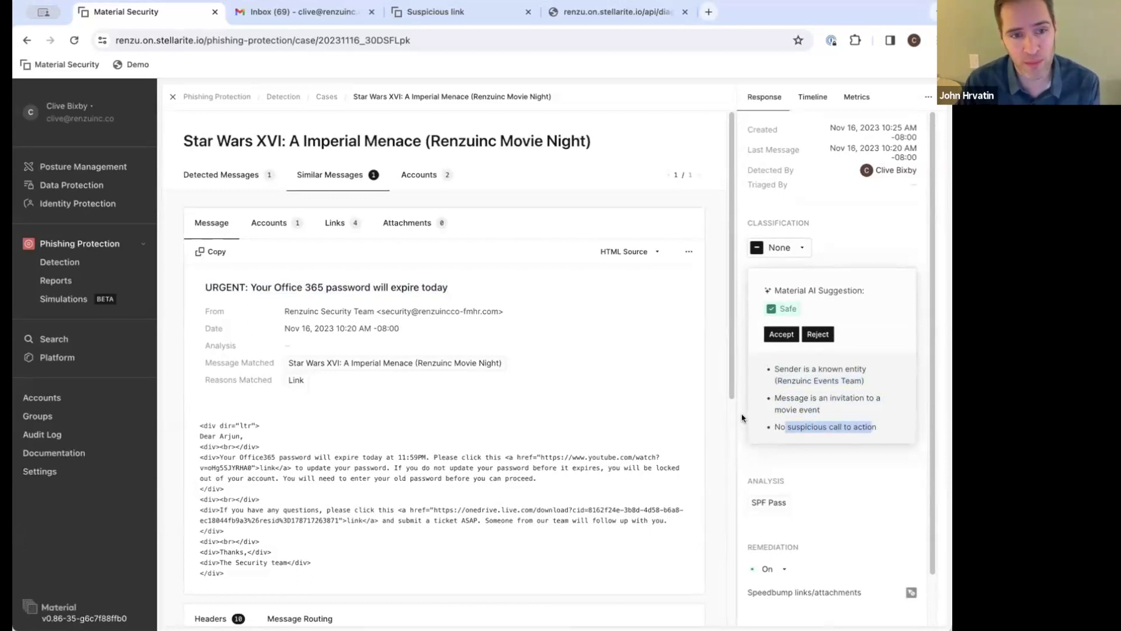
{"action": "left_click", "coordinate": [789, 394]}
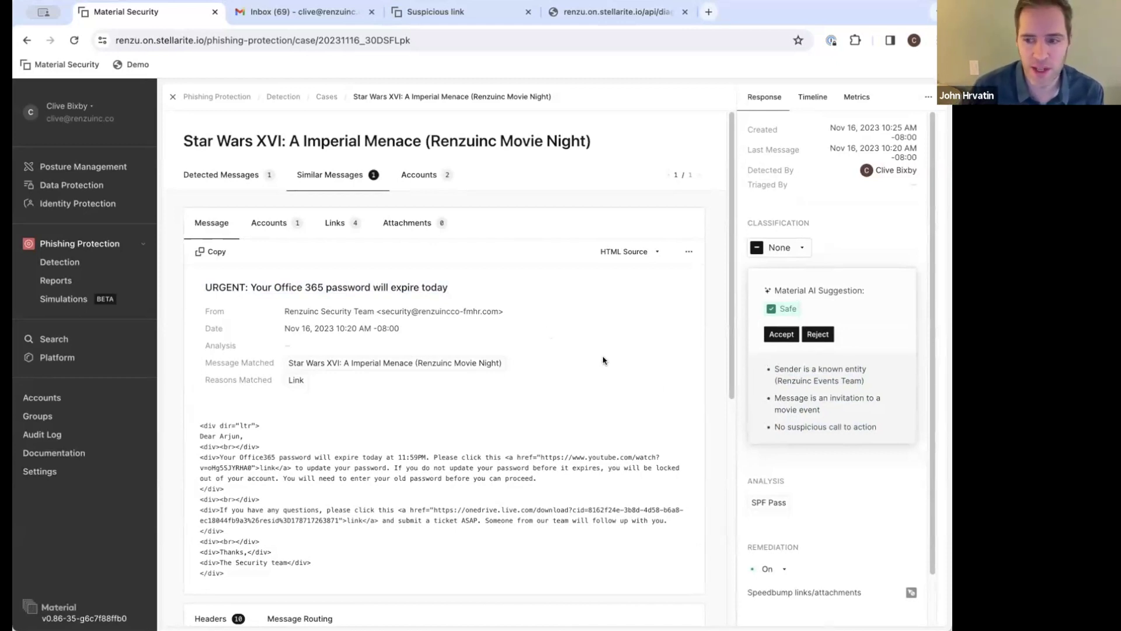
{"action": "left_click", "coordinate": [780, 247]}
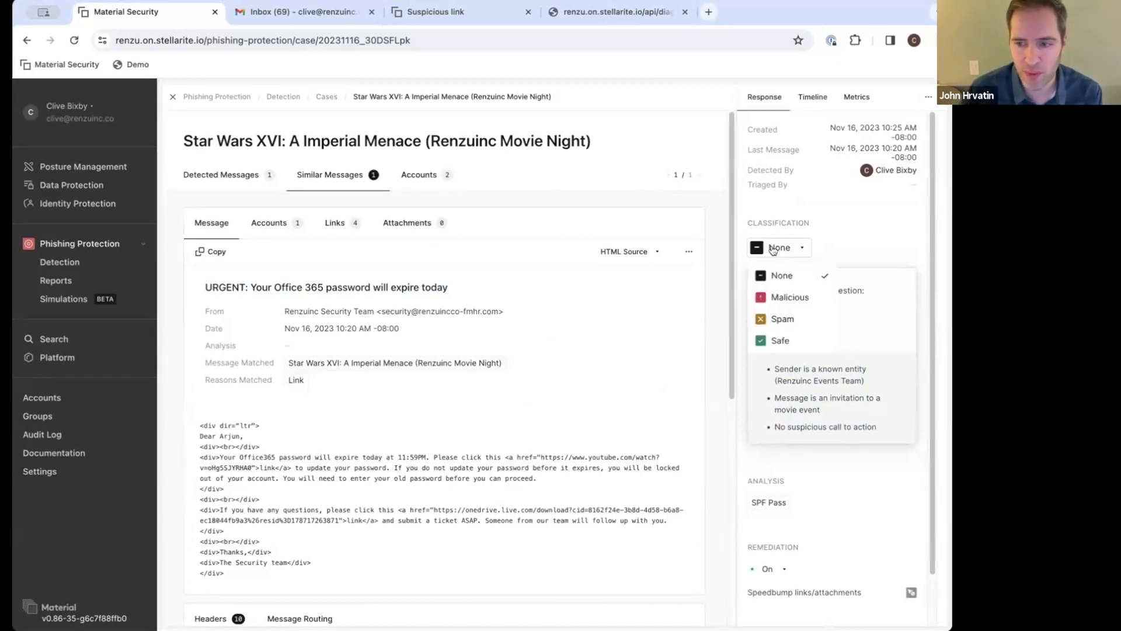
- Save the Star Wars case as Malicious with remediation On, then return to the Gmail inbox
{"action": "left_click", "coordinate": [793, 298]}
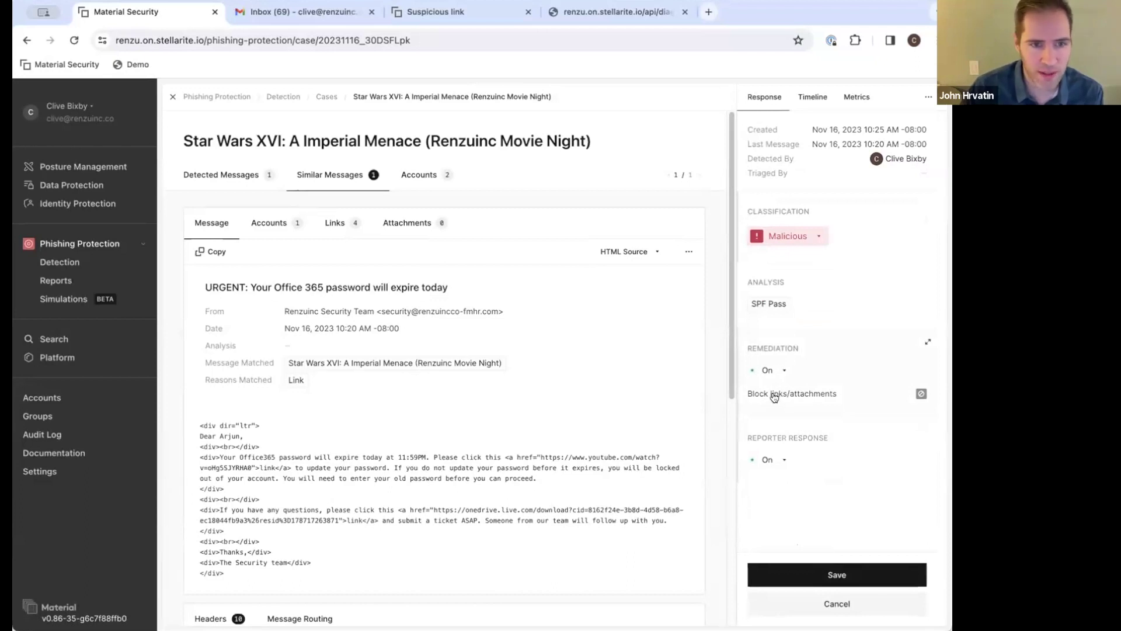
{"action": "left_click", "coordinate": [853, 571]}
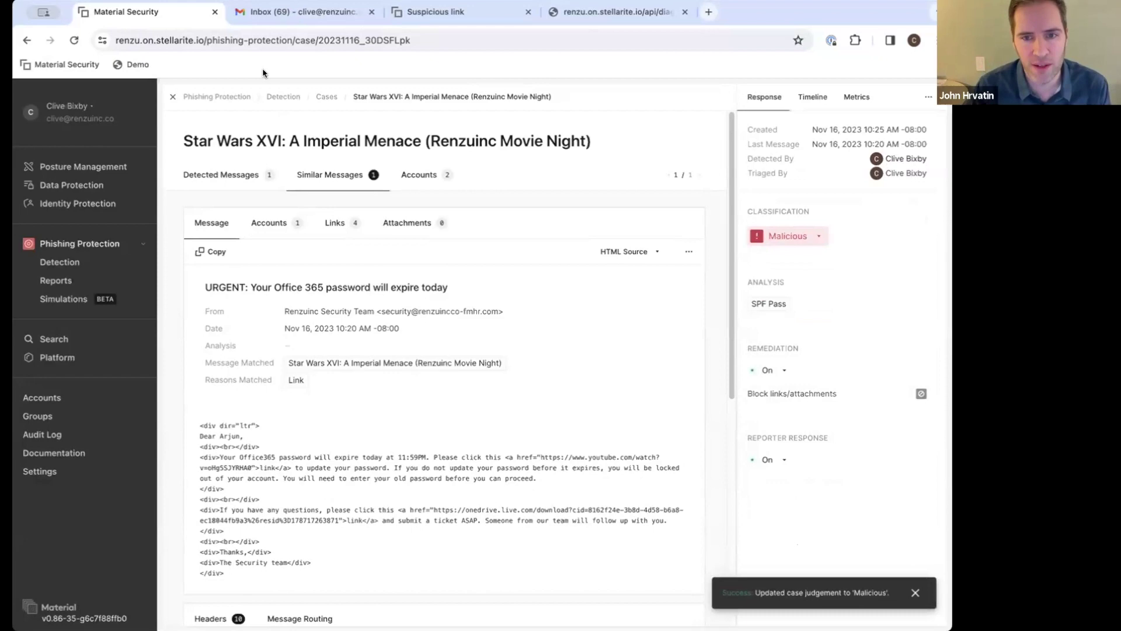
{"action": "left_click", "coordinate": [289, 19]}
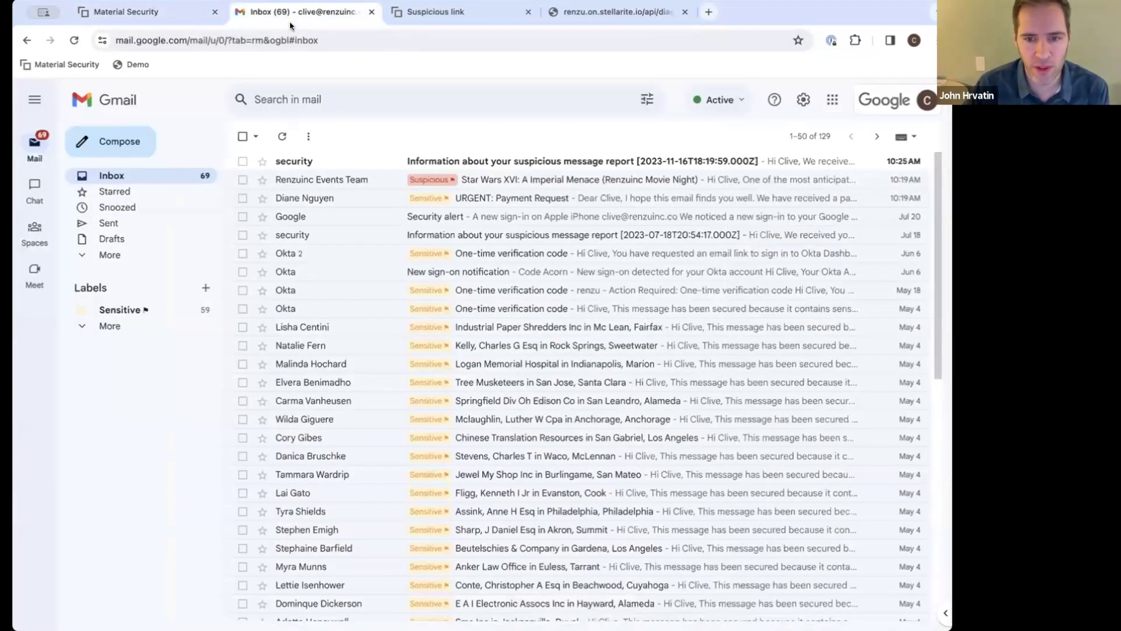
- Confirm the Renzuinc Events Team email's onedrive link now shows the Suspicious link warning, then return to the case
{"action": "left_click", "coordinate": [581, 180]}
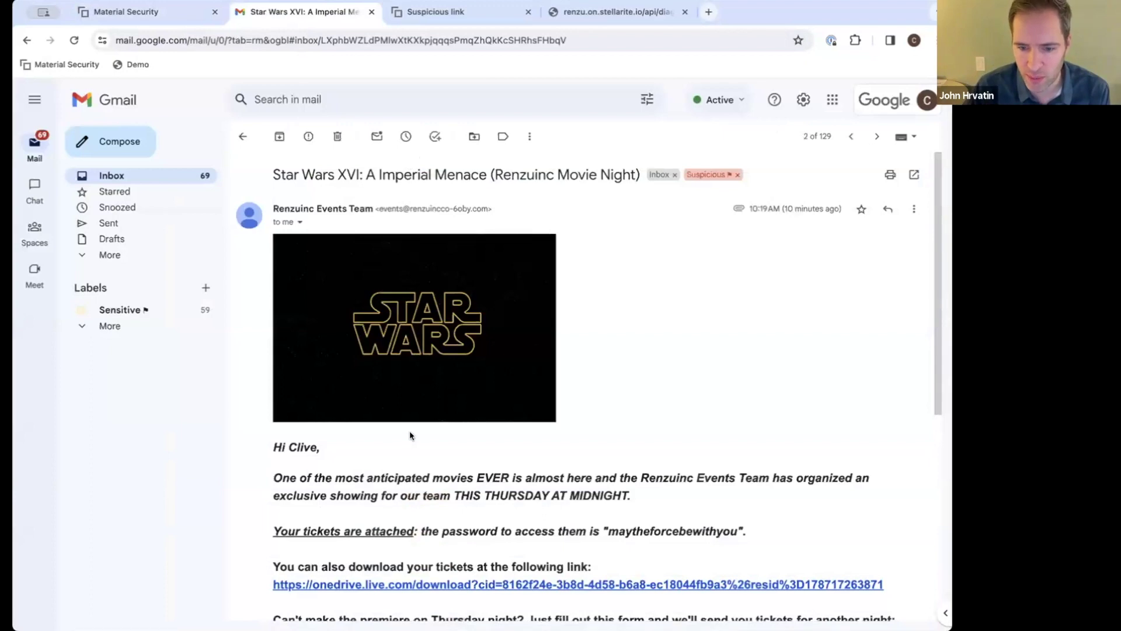
{"action": "scroll", "coordinate": [409, 467], "scroll_direction": "down", "scroll_amount": 1}
{"action": "left_click", "coordinate": [412, 525]}
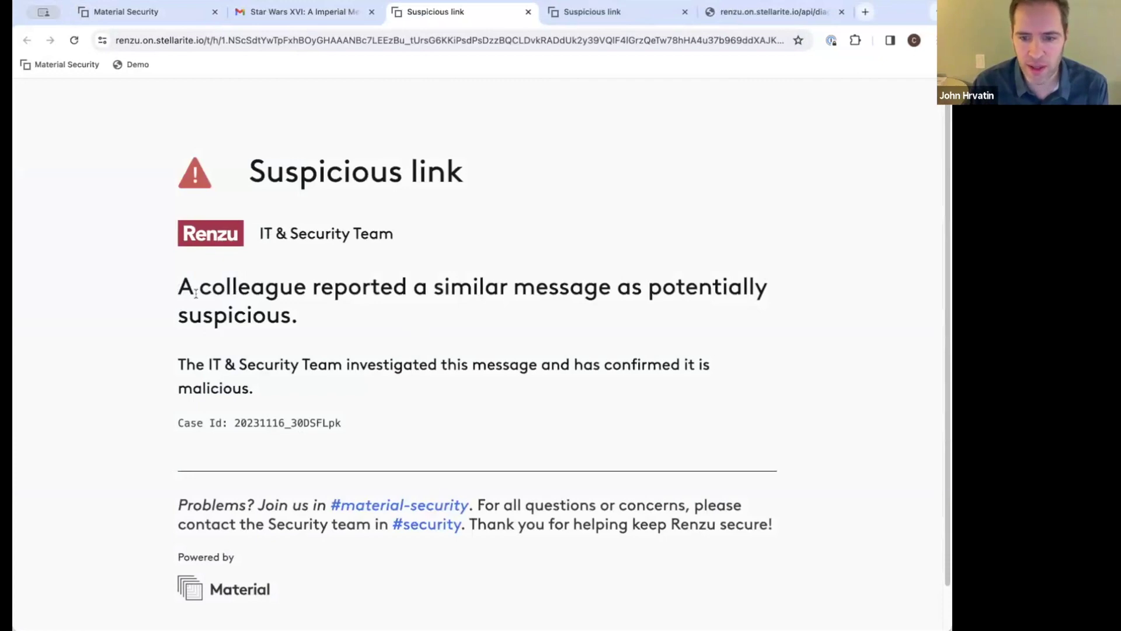
{"action": "scroll", "coordinate": [196, 294], "scroll_direction": "down", "scroll_amount": 2}
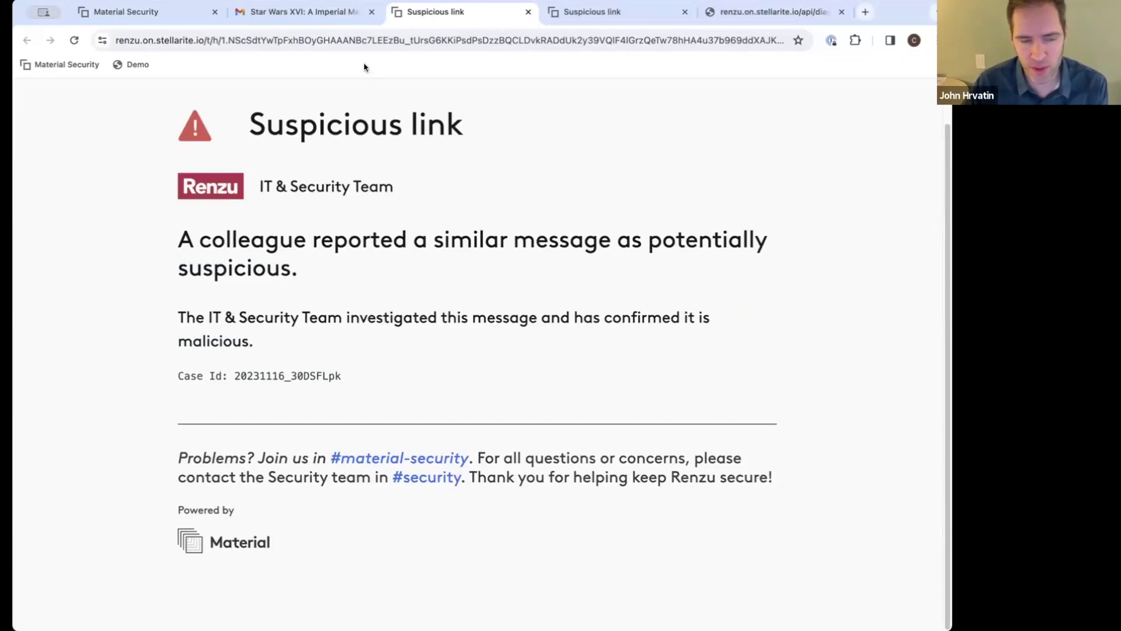
{"action": "left_click", "coordinate": [309, 14]}
{"action": "scroll", "coordinate": [639, 321], "scroll_direction": "up", "scroll_amount": 1}
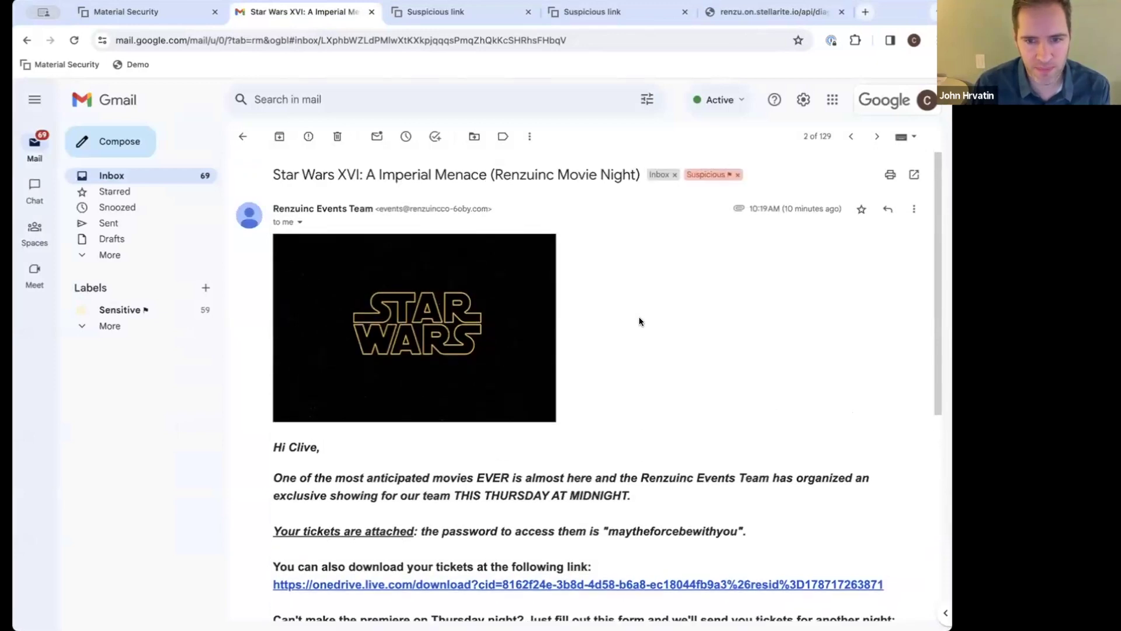
{"action": "left_click", "coordinate": [157, 14]}
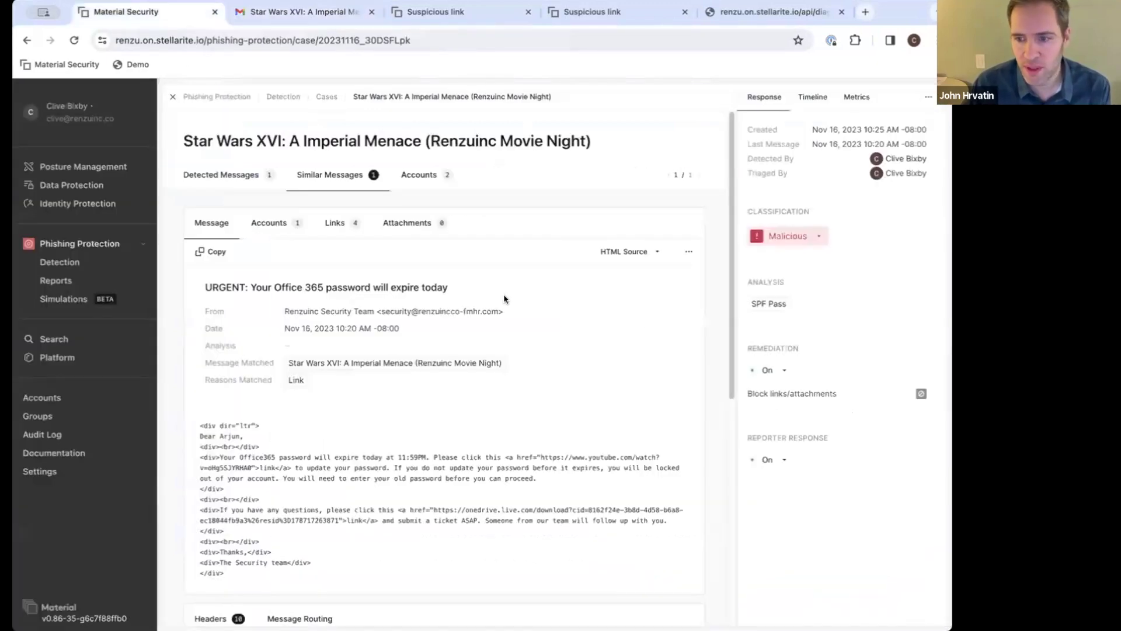
{"action": "scroll", "coordinate": [505, 299], "scroll_direction": "down", "scroll_amount": 1}
{"action": "scroll", "coordinate": [505, 299], "scroll_direction": "up", "scroll_amount": 1}
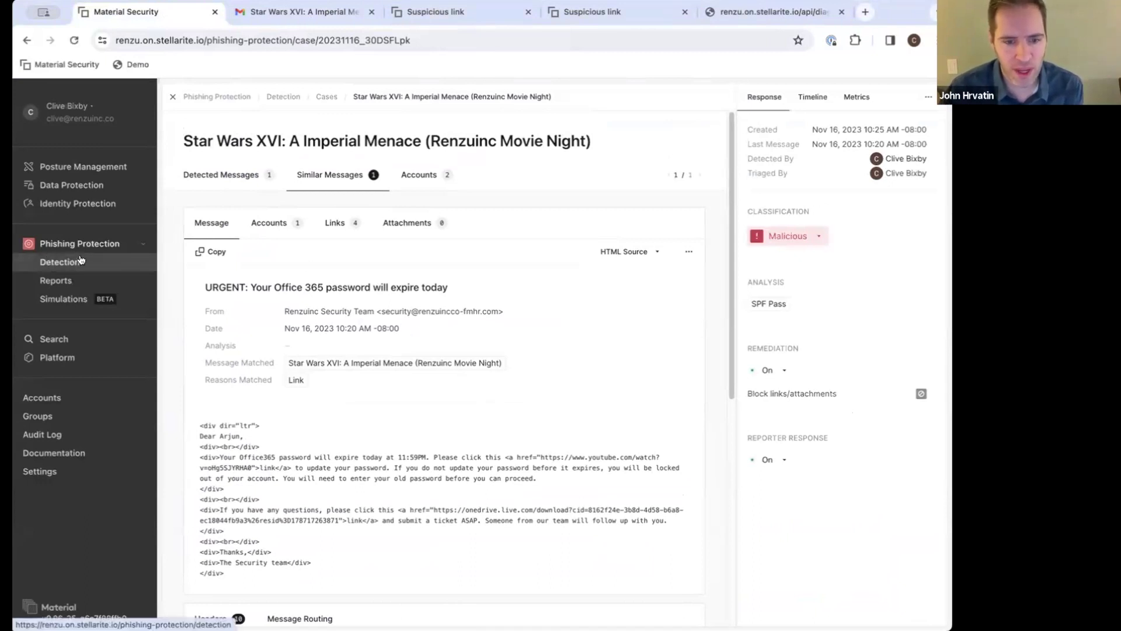
- Open Phishing Protection > Reports and scroll through the Summary page
{"action": "left_click", "coordinate": [49, 282]}
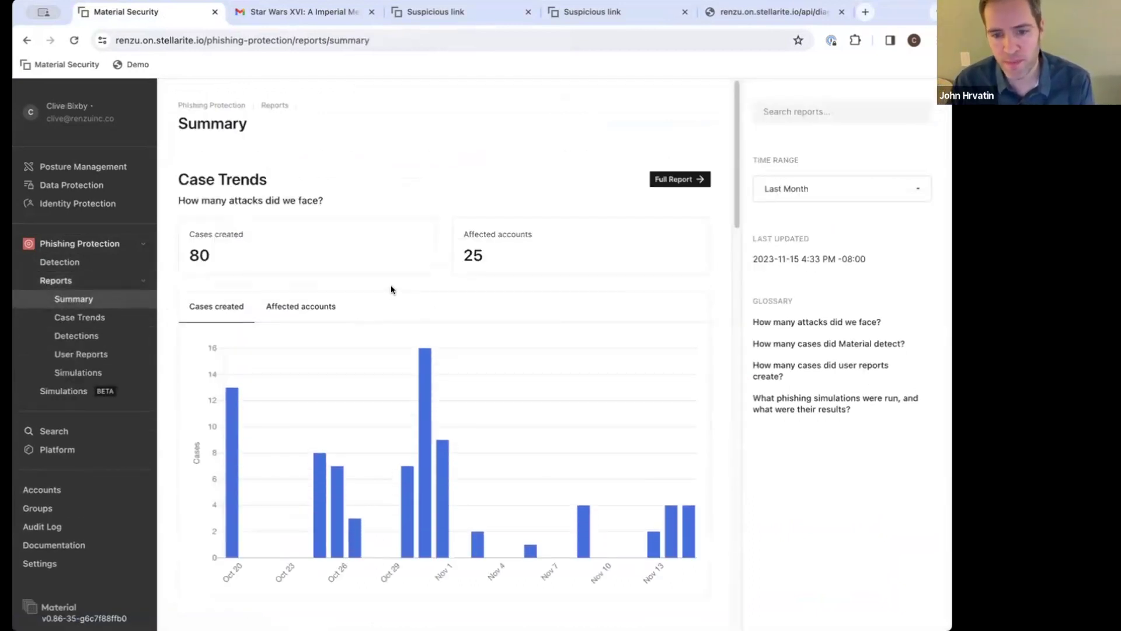
{"action": "scroll", "coordinate": [380, 290], "scroll_direction": "down", "scroll_amount": 1}
{"action": "scroll", "coordinate": [331, 241], "scroll_direction": "up", "scroll_amount": 1}
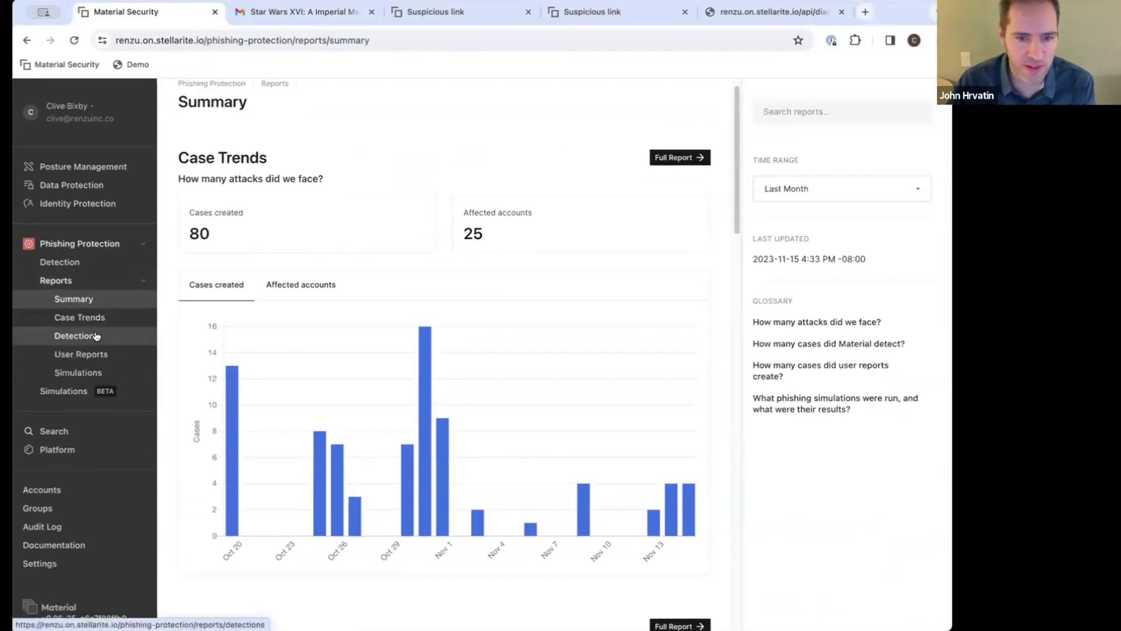
{"action": "scroll", "coordinate": [363, 365], "scroll_direction": "down", "scroll_amount": 2}
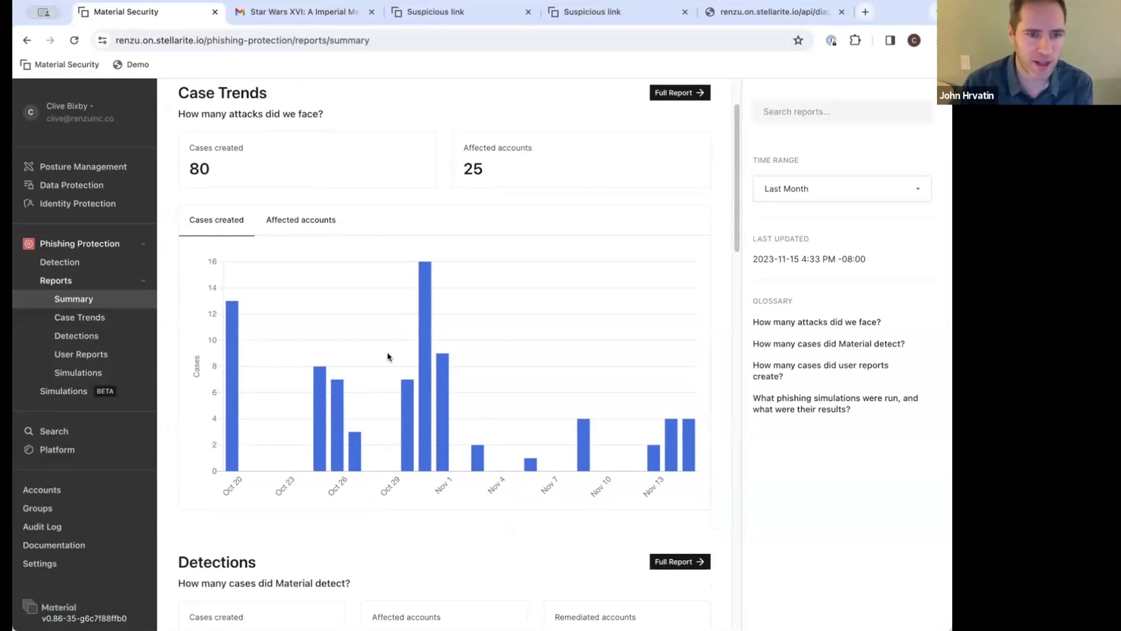
{"action": "scroll", "coordinate": [498, 440], "scroll_direction": "up", "scroll_amount": 2}
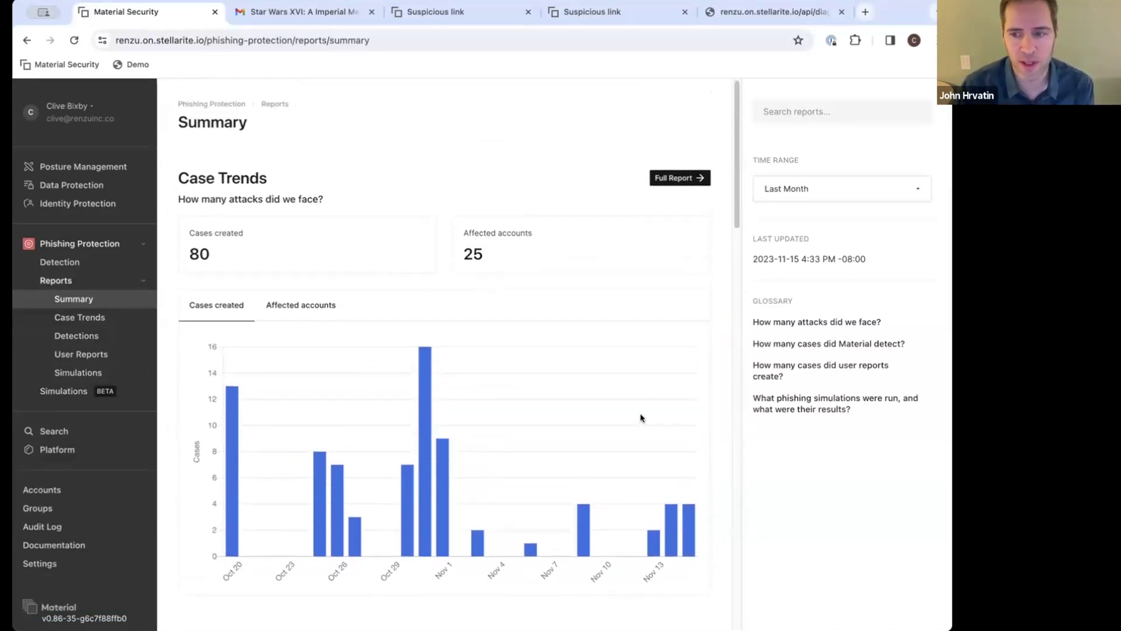
{"action": "scroll", "coordinate": [701, 351], "scroll_direction": "down", "scroll_amount": 2}
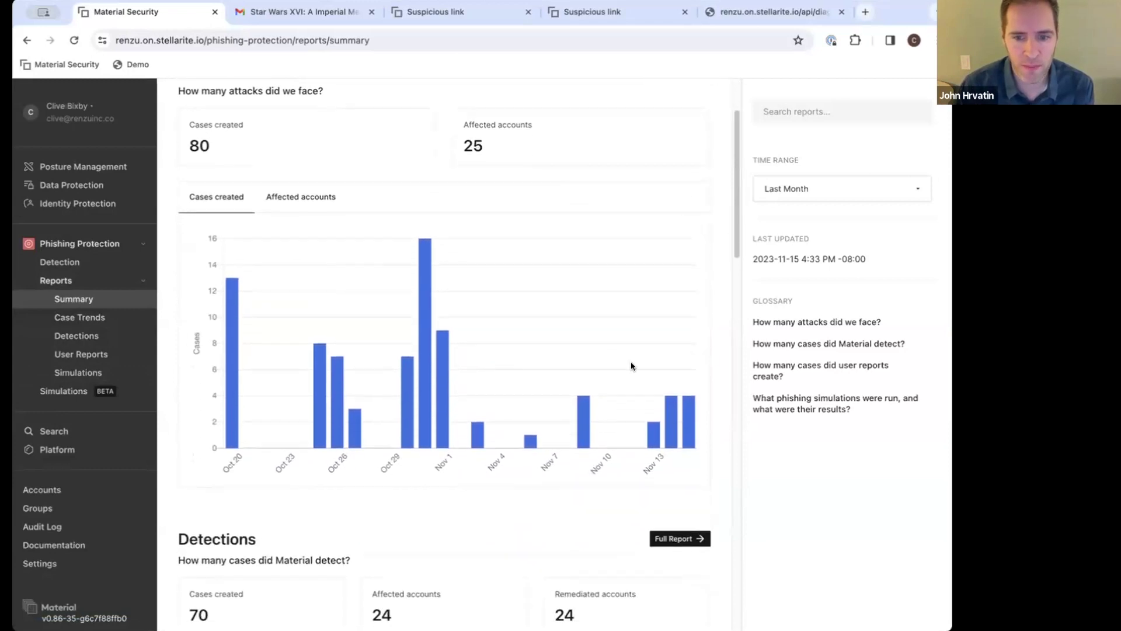
- Chart case trends by affected accounts, then open the Detections report (70 cases, 24 accounts)
{"action": "left_click", "coordinate": [311, 201]}
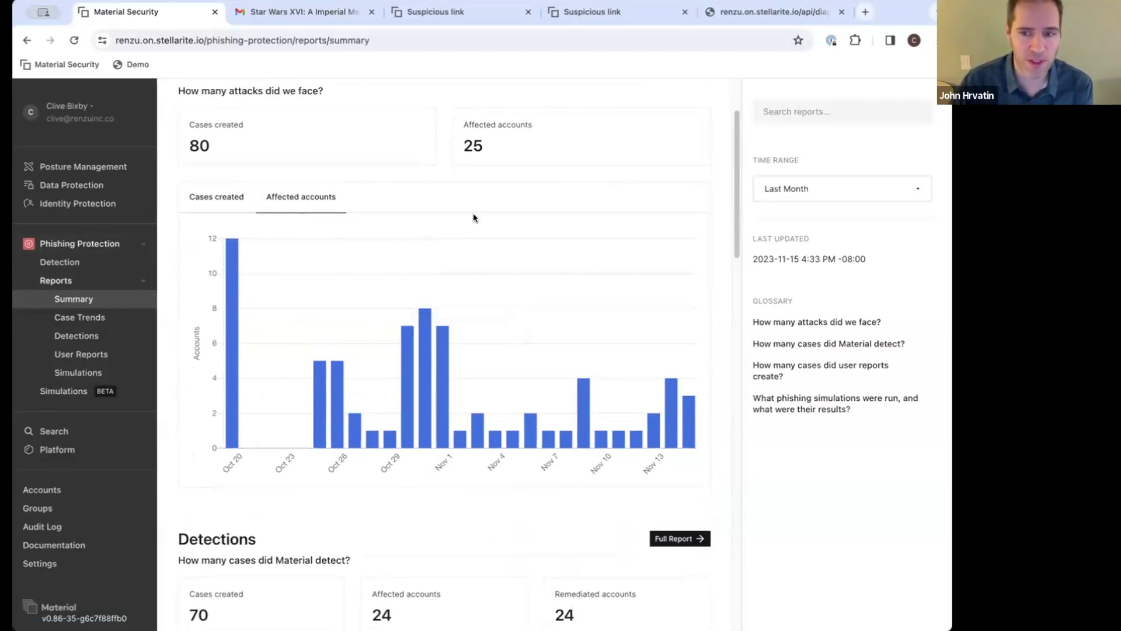
{"action": "scroll", "coordinate": [527, 243], "scroll_direction": "down", "scroll_amount": 7}
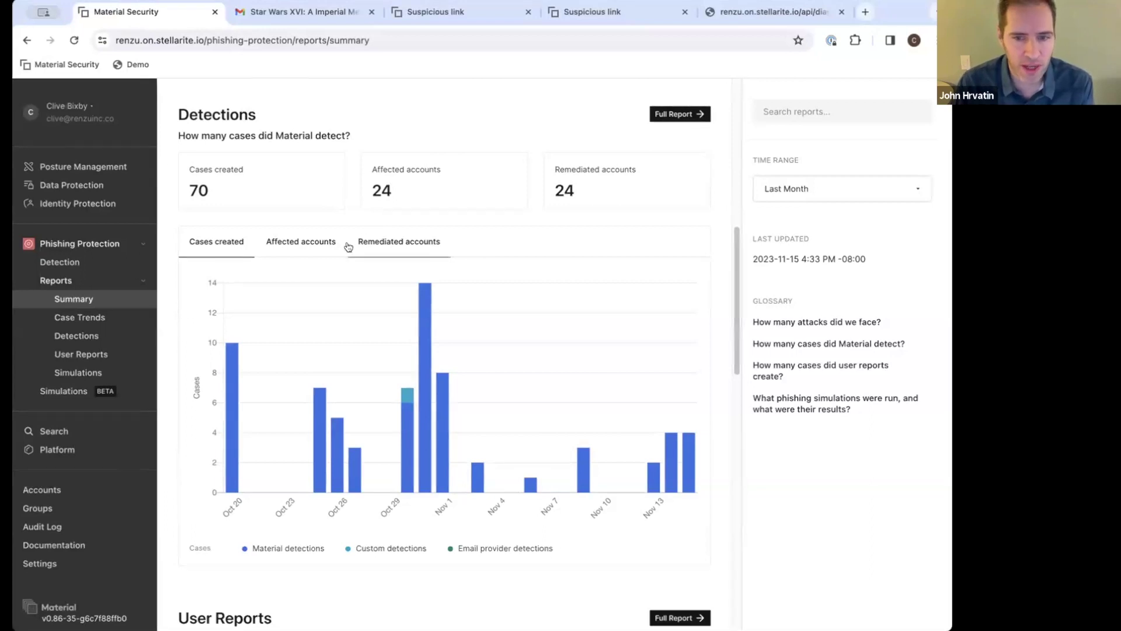
{"action": "mouse_move", "coordinate": [341, 425]}
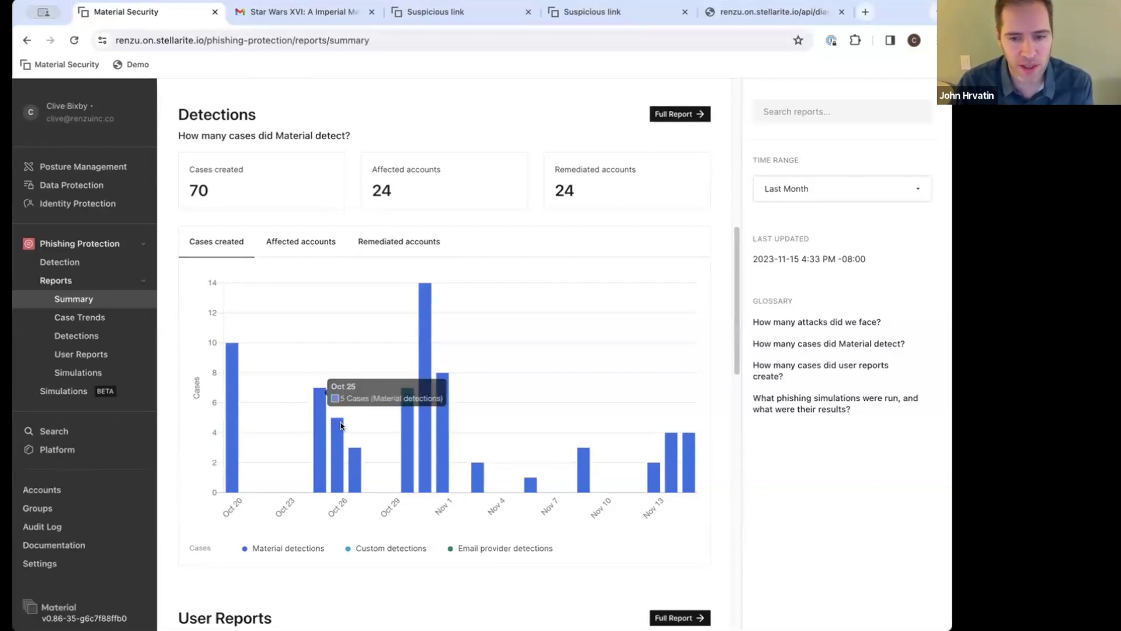
{"action": "mouse_move", "coordinate": [429, 419]}
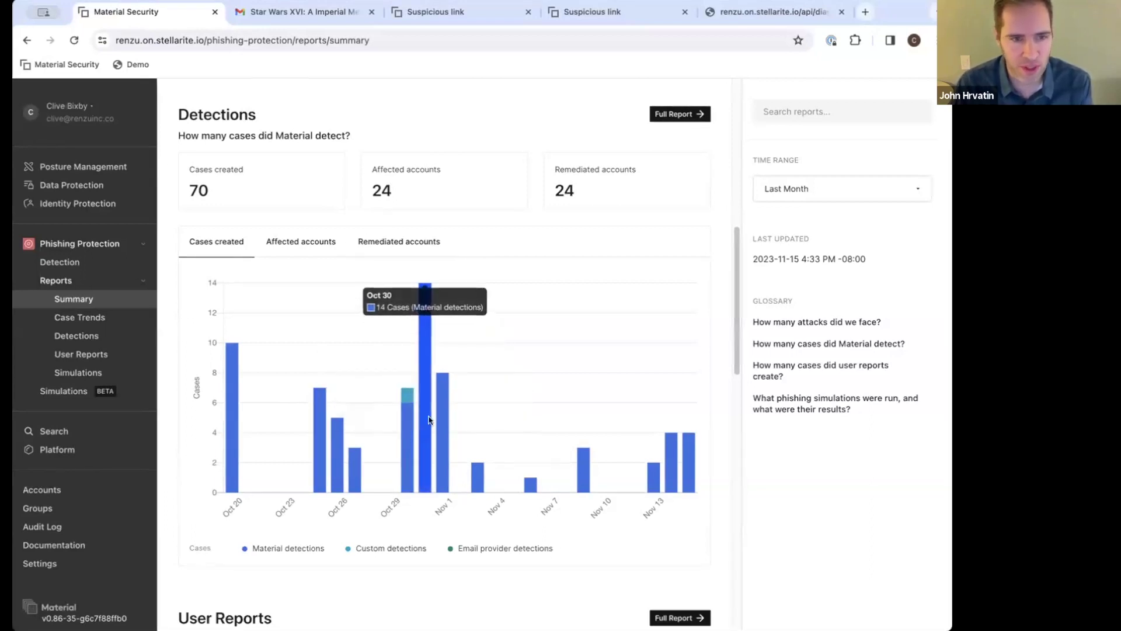
{"action": "left_click", "coordinate": [657, 117]}
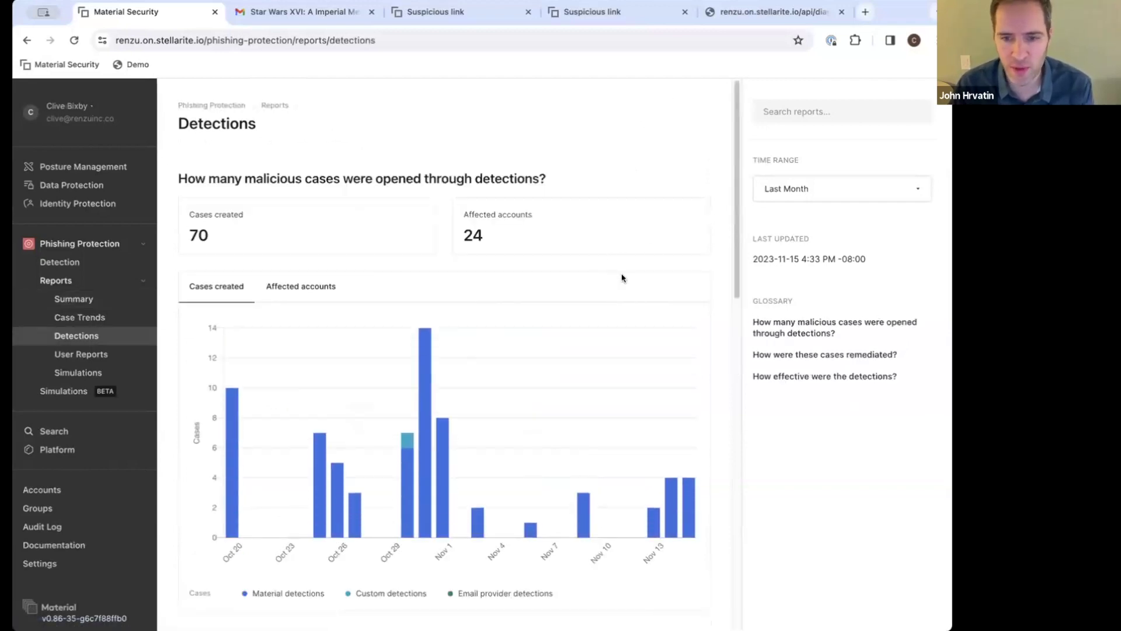
- Highlight the Material and Custom detections remediation times in the Detections report, then go to Case Trends
{"action": "scroll", "coordinate": [623, 278], "scroll_direction": "down", "scroll_amount": 10}
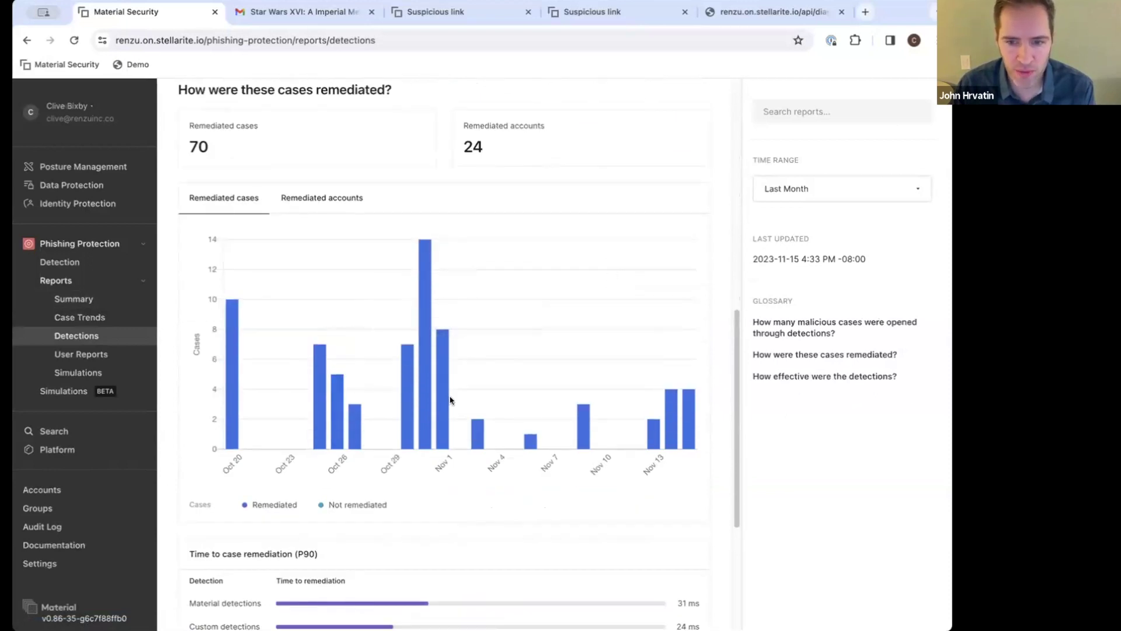
{"action": "mouse_move", "coordinate": [621, 414]}
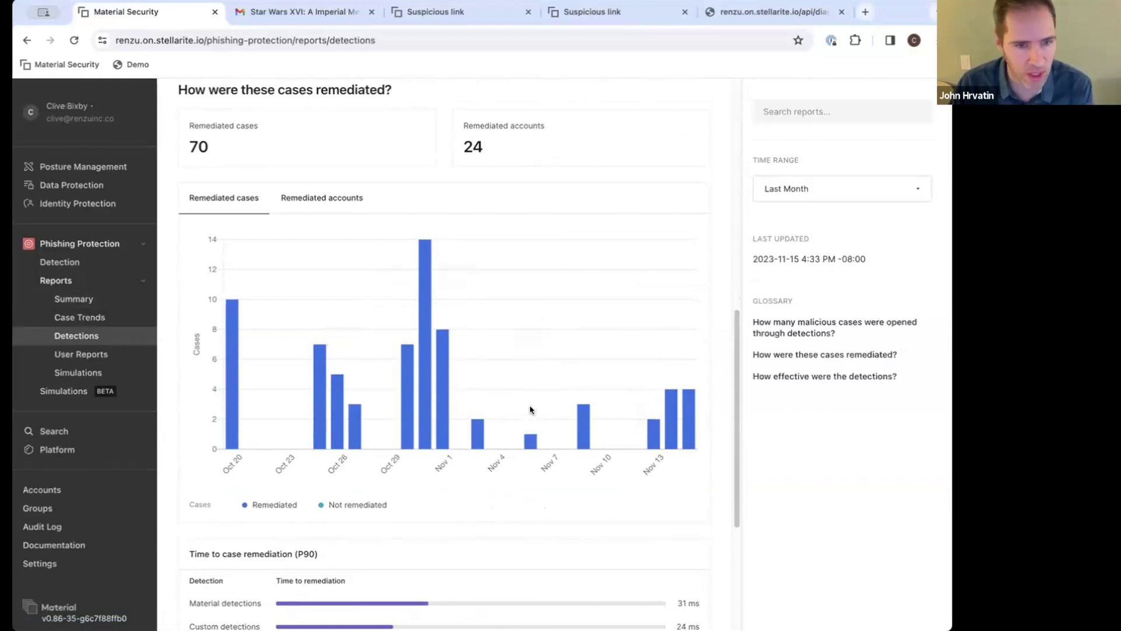
{"action": "scroll", "coordinate": [530, 408], "scroll_direction": "down", "scroll_amount": 5}
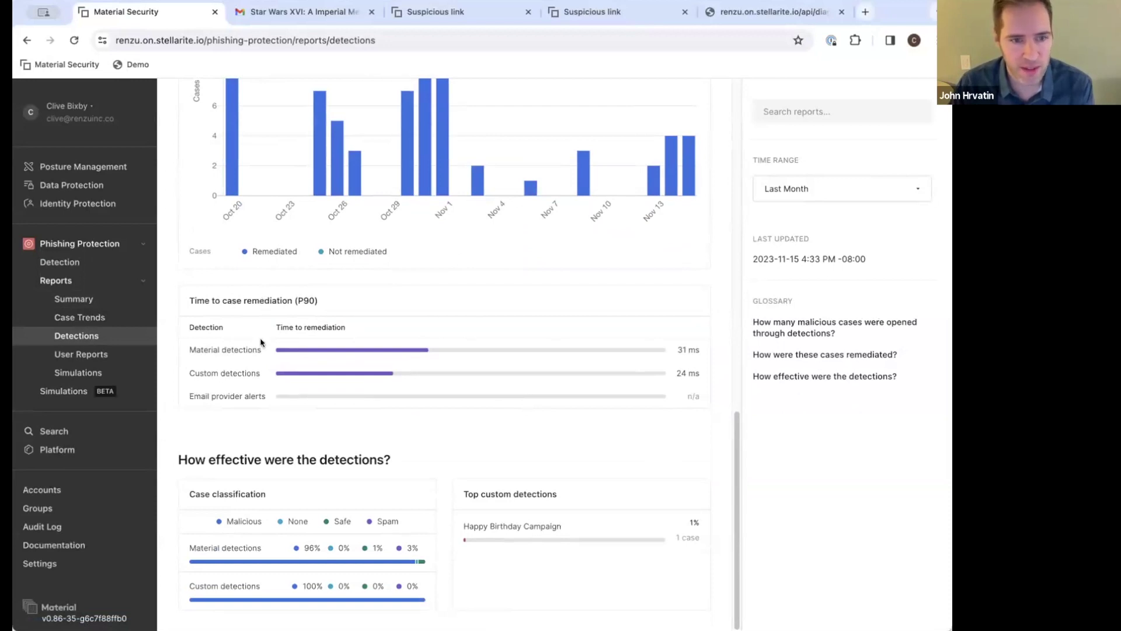
{"action": "left_click_drag", "start_coordinate": [187, 348], "coordinate": [262, 352]}
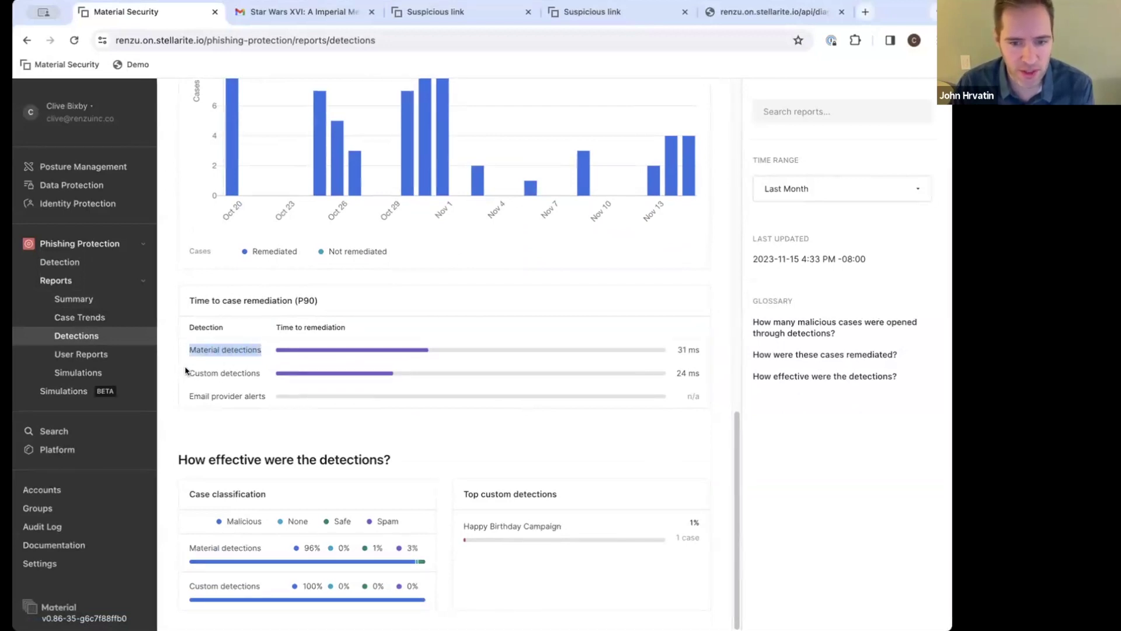
{"action": "left_click_drag", "start_coordinate": [188, 372], "coordinate": [260, 375]}
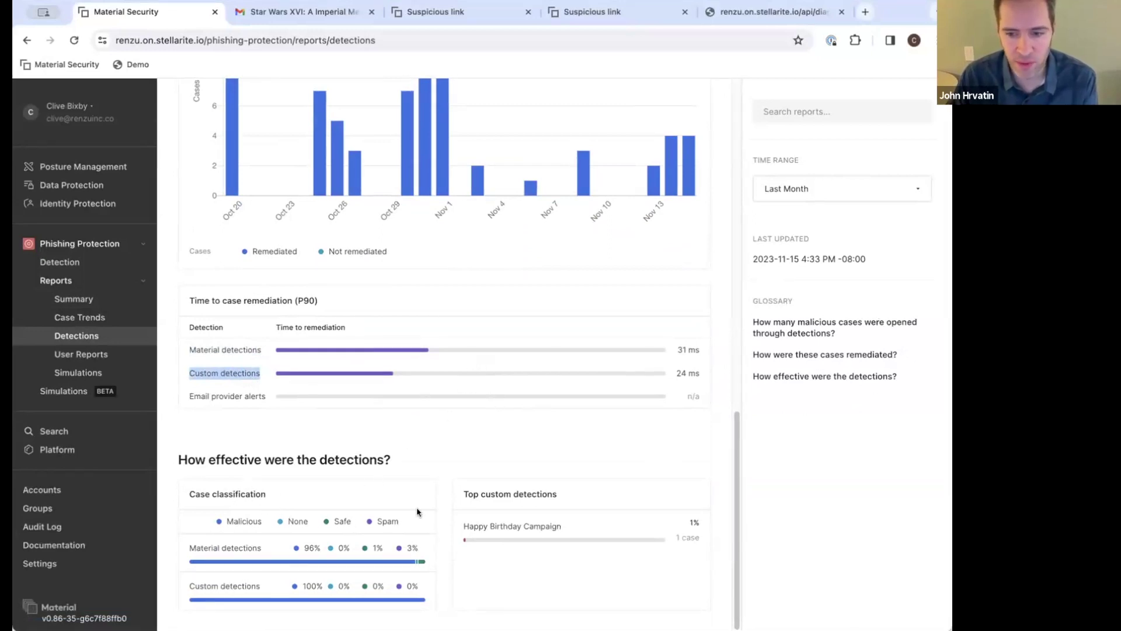
{"action": "scroll", "coordinate": [415, 510], "scroll_direction": "up", "scroll_amount": 6}
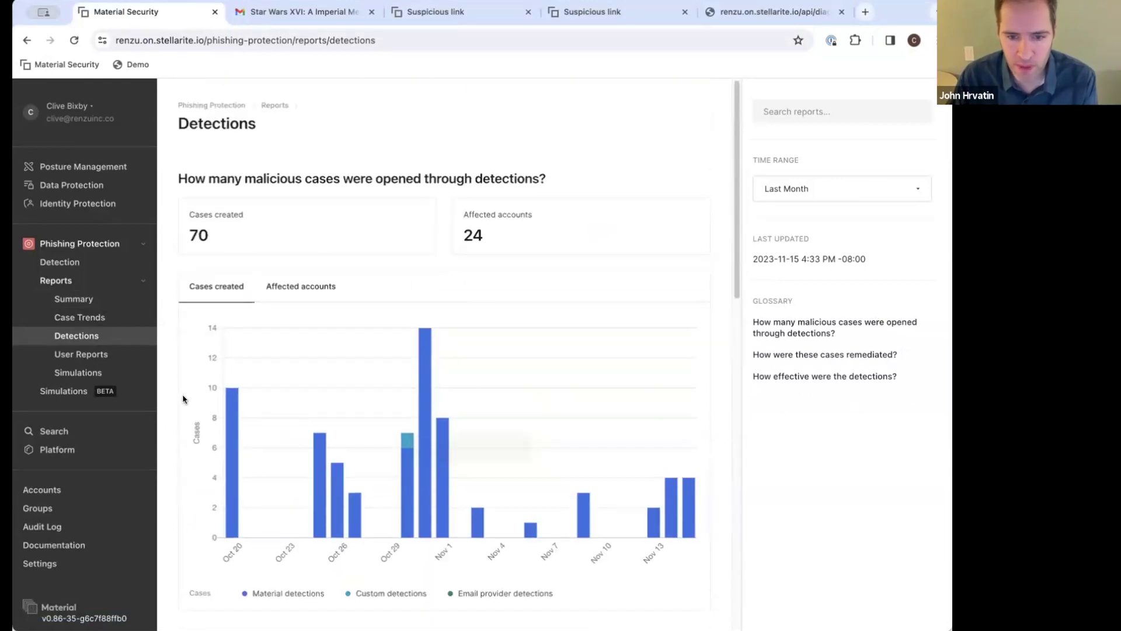
{"action": "left_click", "coordinate": [100, 317]}
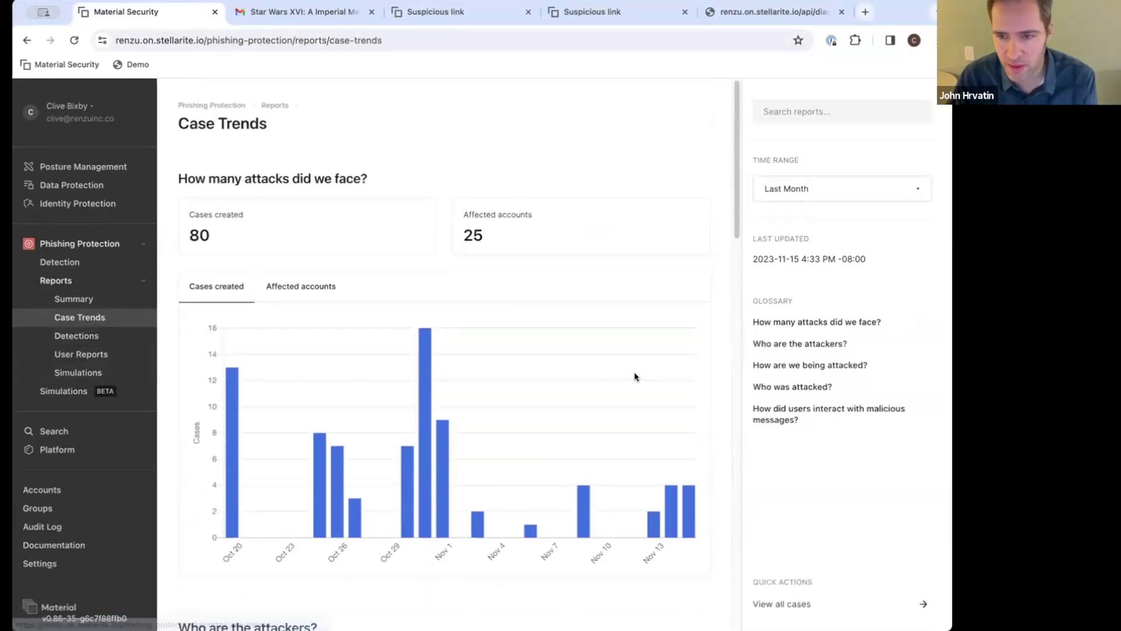
- Scroll through Case Trends' attackers, attack types and targets down to user interactions with malicious messages
{"action": "scroll", "coordinate": [585, 366], "scroll_direction": "down", "scroll_amount": 7}
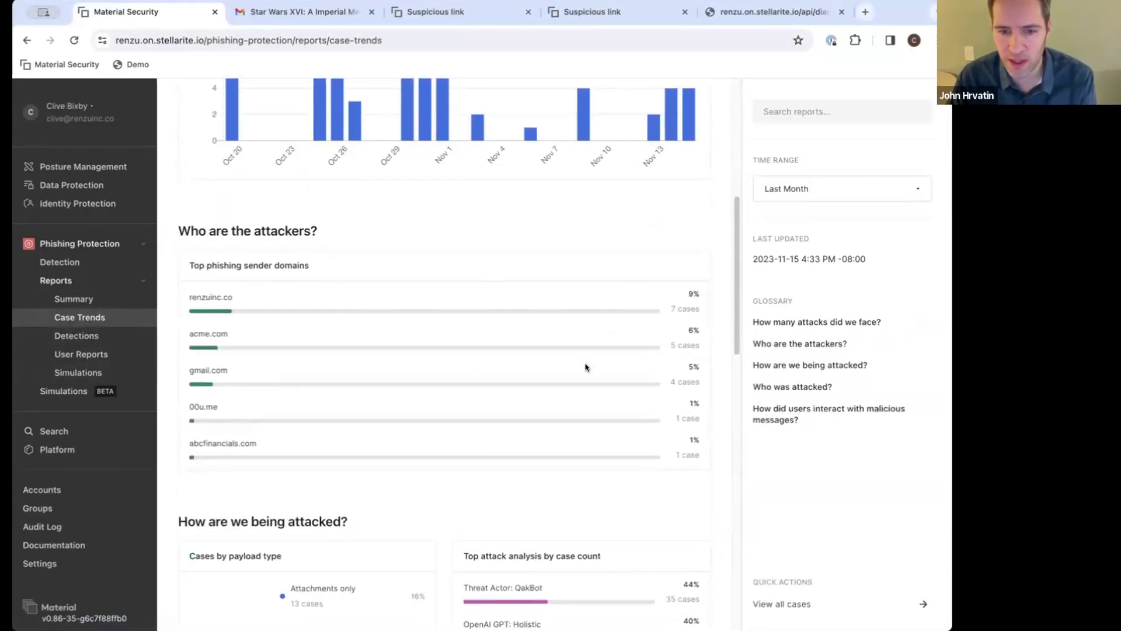
{"action": "scroll", "coordinate": [586, 367], "scroll_direction": "down", "scroll_amount": 1}
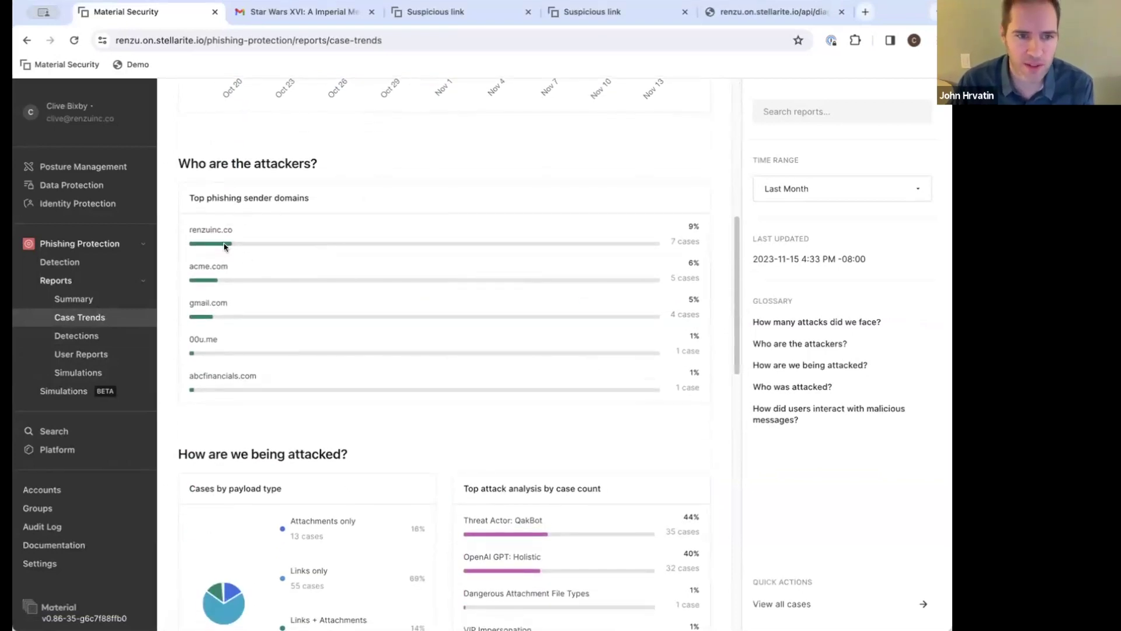
{"action": "scroll", "coordinate": [289, 270], "scroll_direction": "down", "scroll_amount": 4}
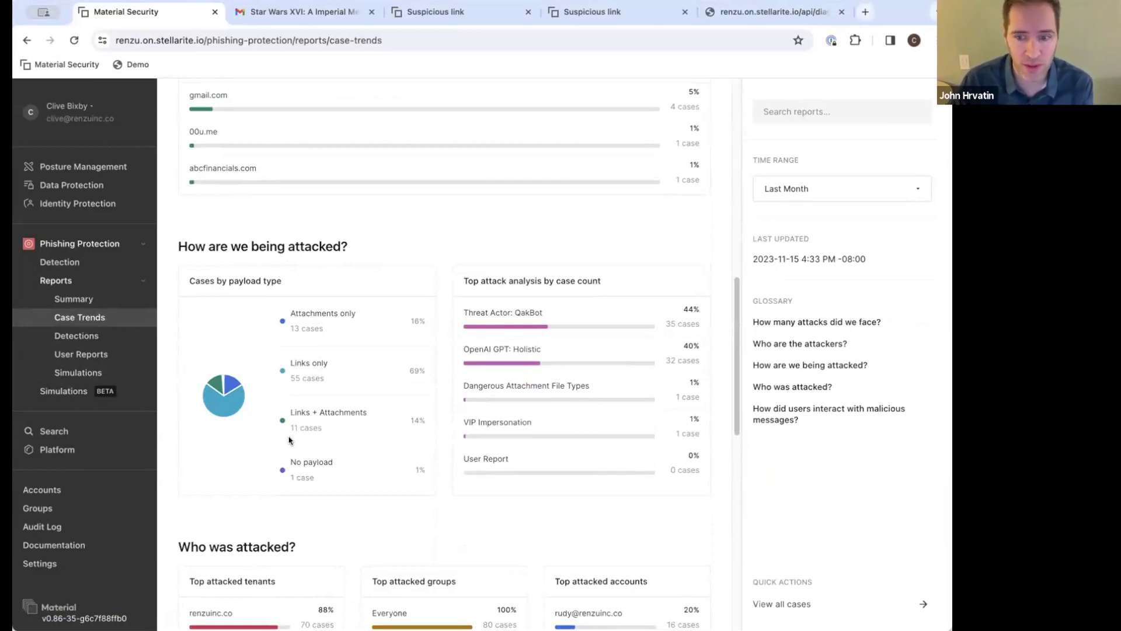
{"action": "scroll", "coordinate": [289, 439], "scroll_direction": "down", "scroll_amount": 1}
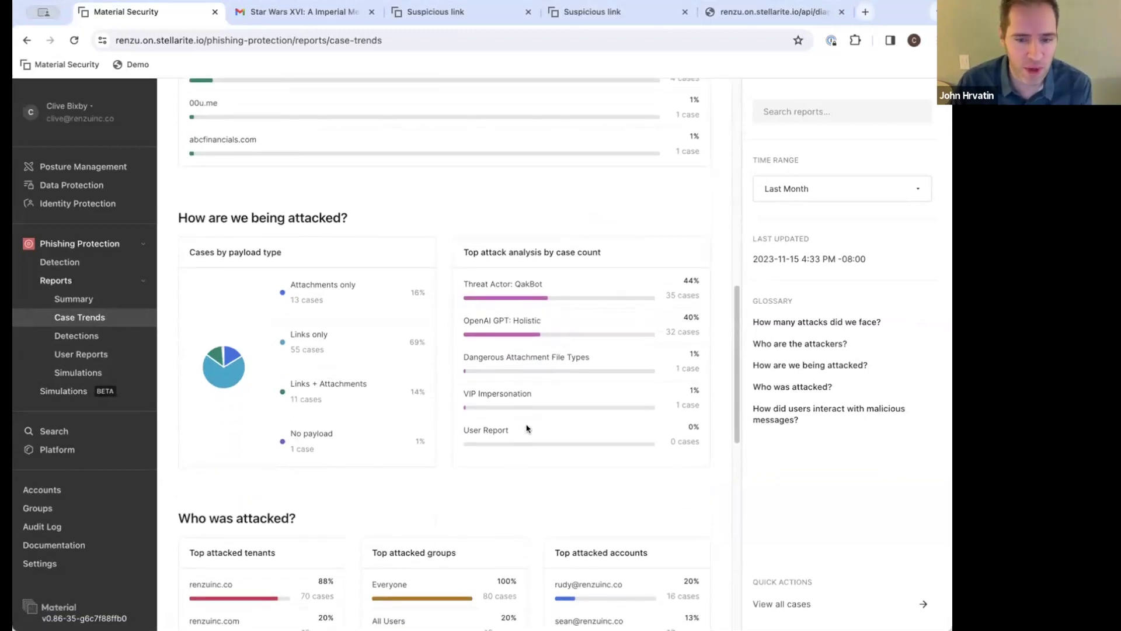
{"action": "scroll", "coordinate": [528, 424], "scroll_direction": "down", "scroll_amount": 5}
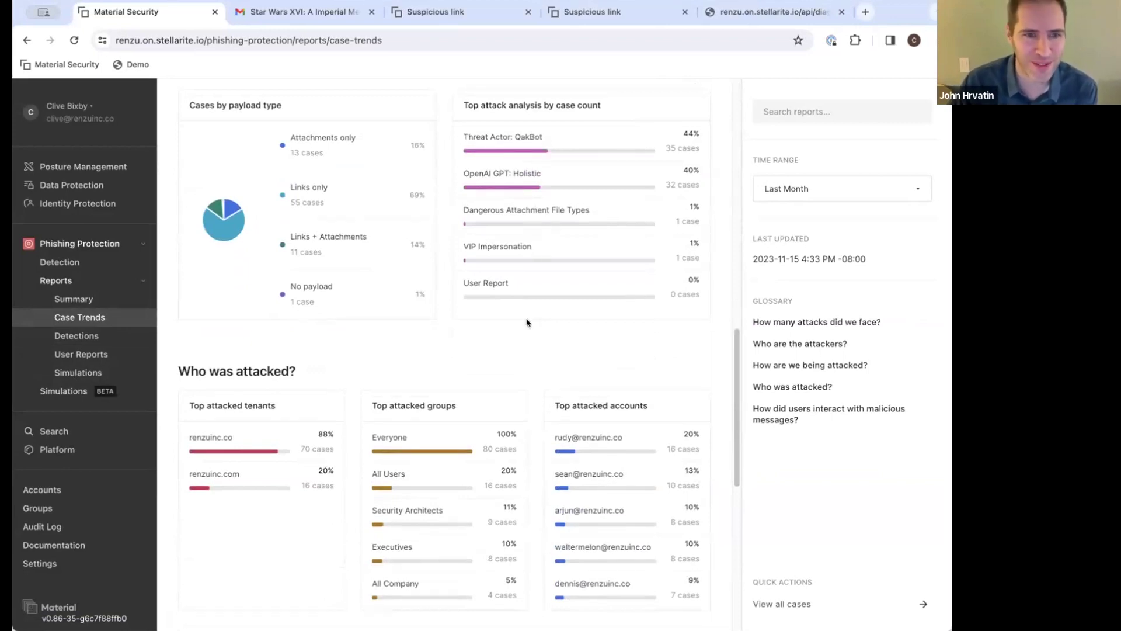
{"action": "scroll", "coordinate": [526, 322], "scroll_direction": "down", "scroll_amount": 3}
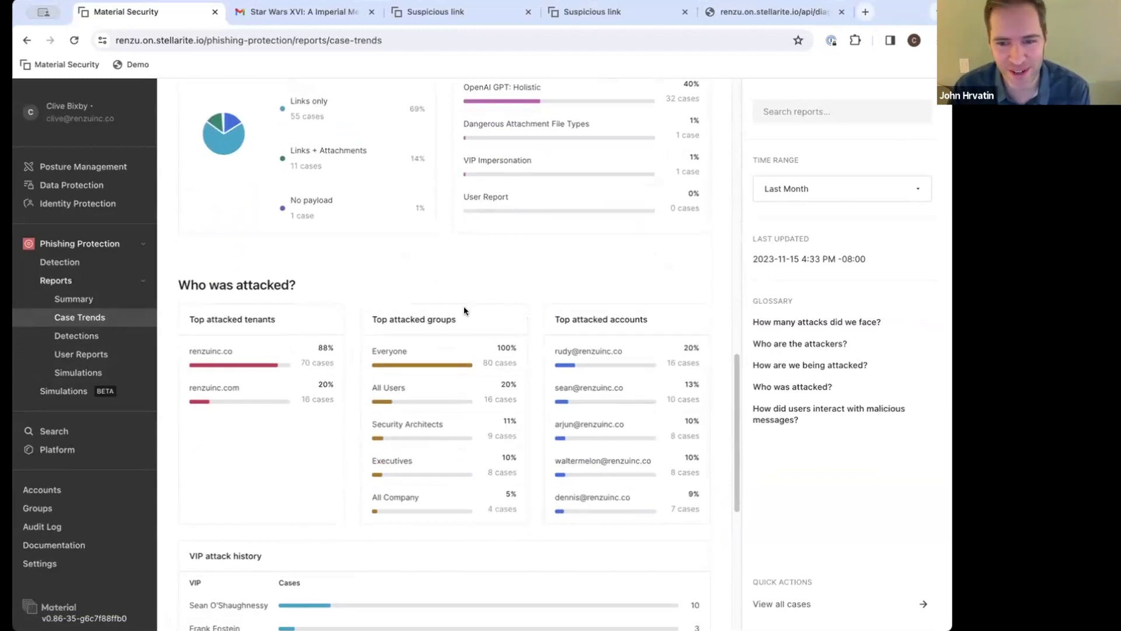
{"action": "scroll", "coordinate": [464, 309], "scroll_direction": "down", "scroll_amount": 3}
{"action": "scroll", "coordinate": [463, 306], "scroll_direction": "down", "scroll_amount": 3}
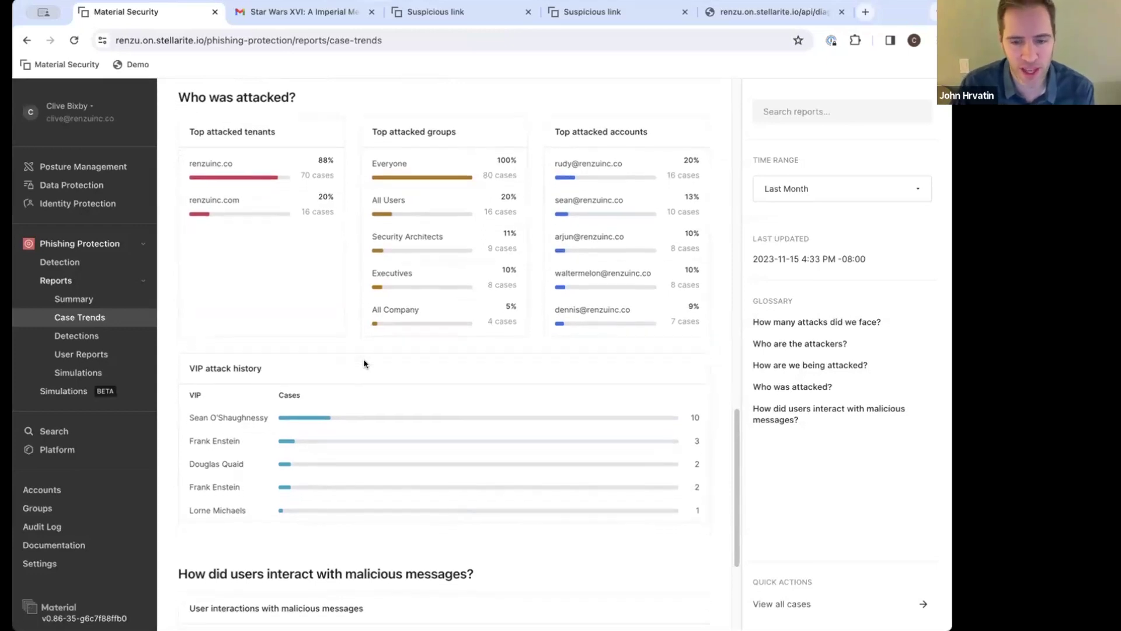
{"action": "scroll", "coordinate": [368, 364], "scroll_direction": "down", "scroll_amount": 1}
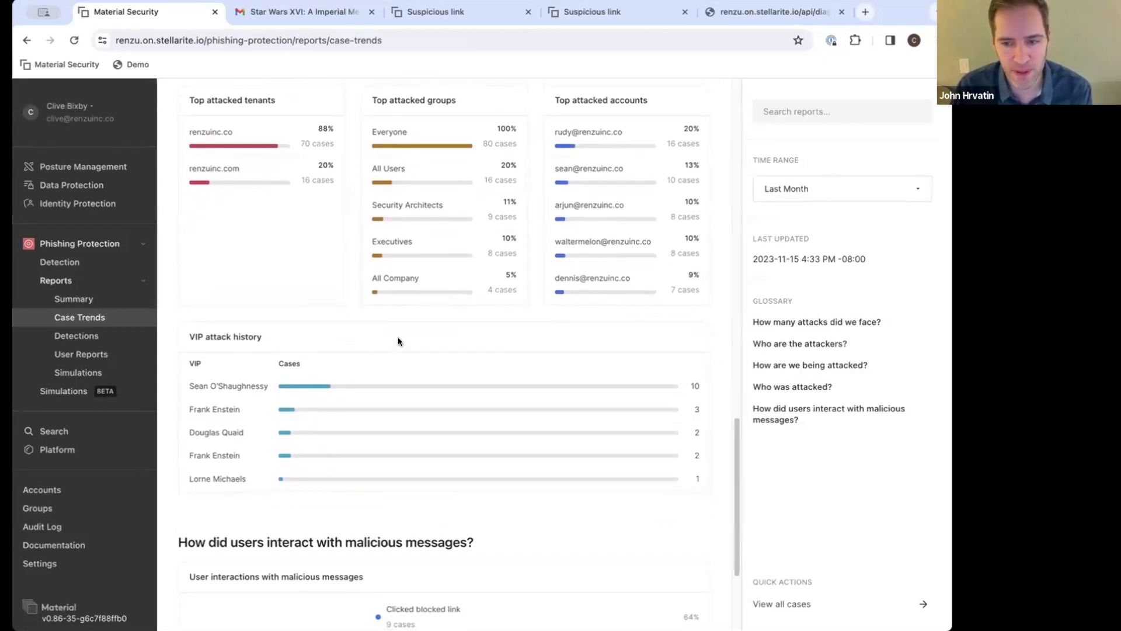
{"action": "scroll", "coordinate": [398, 341], "scroll_direction": "down", "scroll_amount": 3}
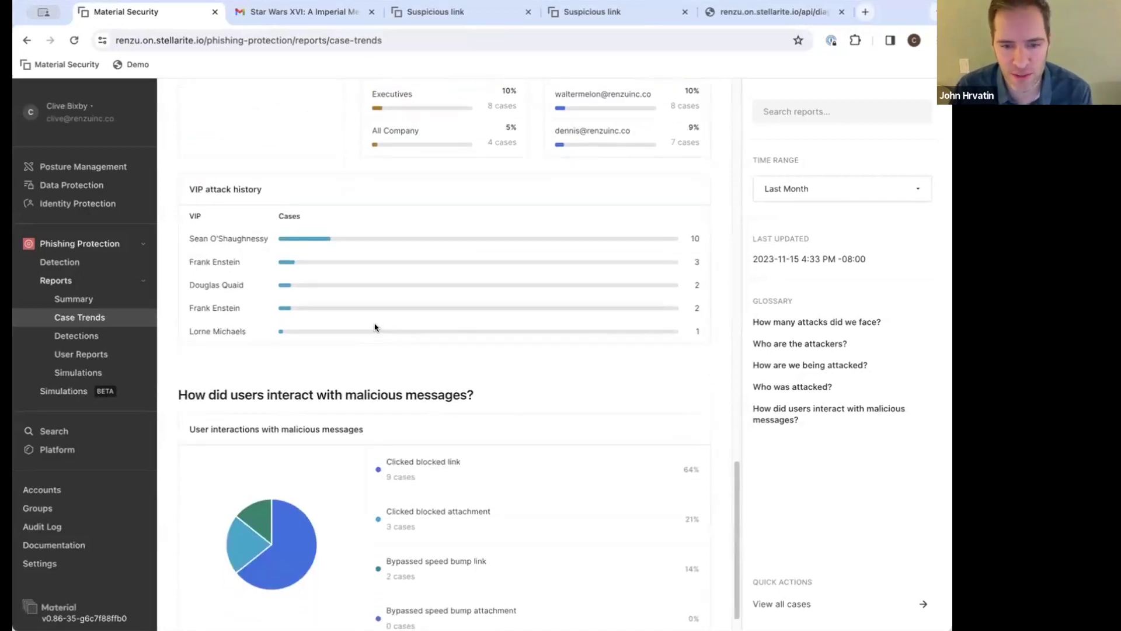
{"action": "scroll", "coordinate": [375, 327], "scroll_direction": "down", "scroll_amount": 1}
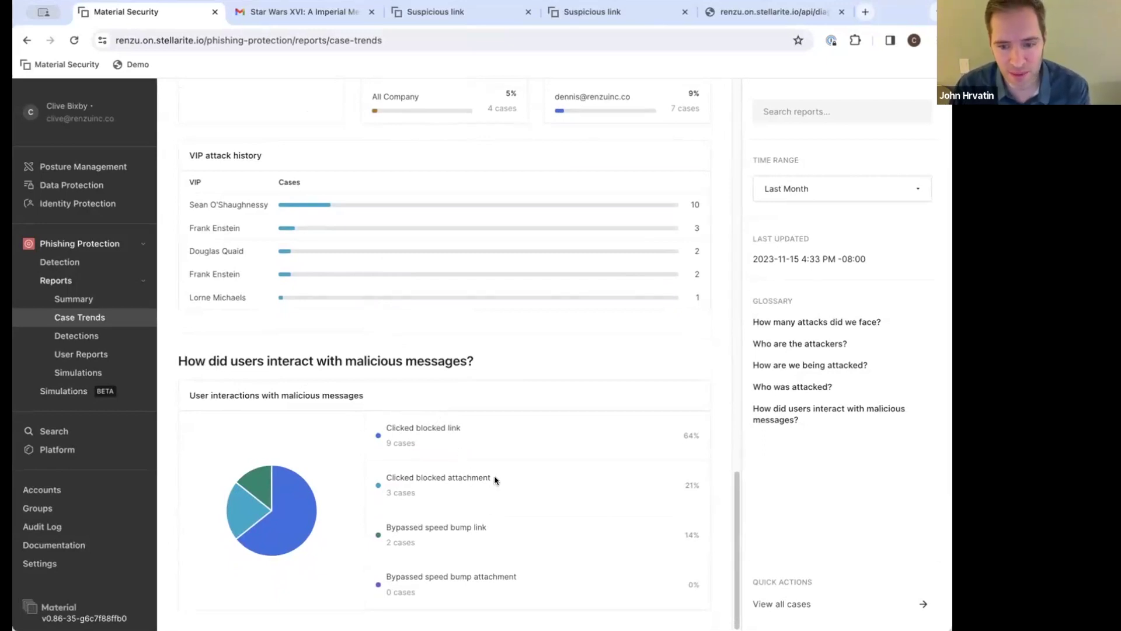
{"action": "left_click_drag", "start_coordinate": [496, 528], "coordinate": [386, 530]}
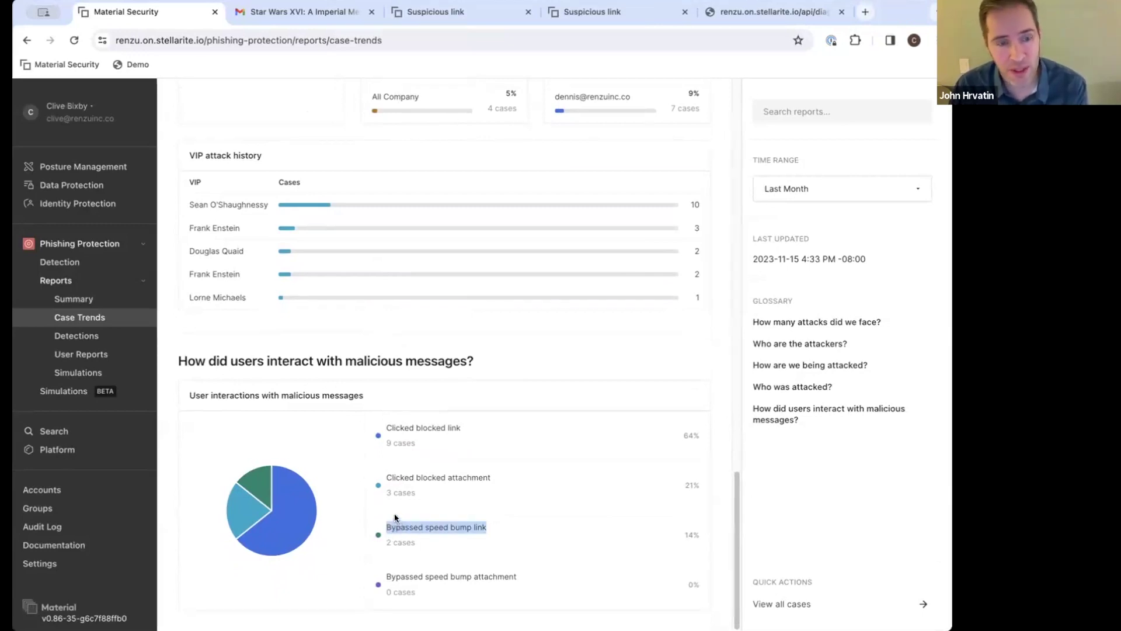
{"action": "left_click", "coordinate": [493, 525]}
{"action": "left_click_drag", "start_coordinate": [493, 524], "coordinate": [366, 527]}
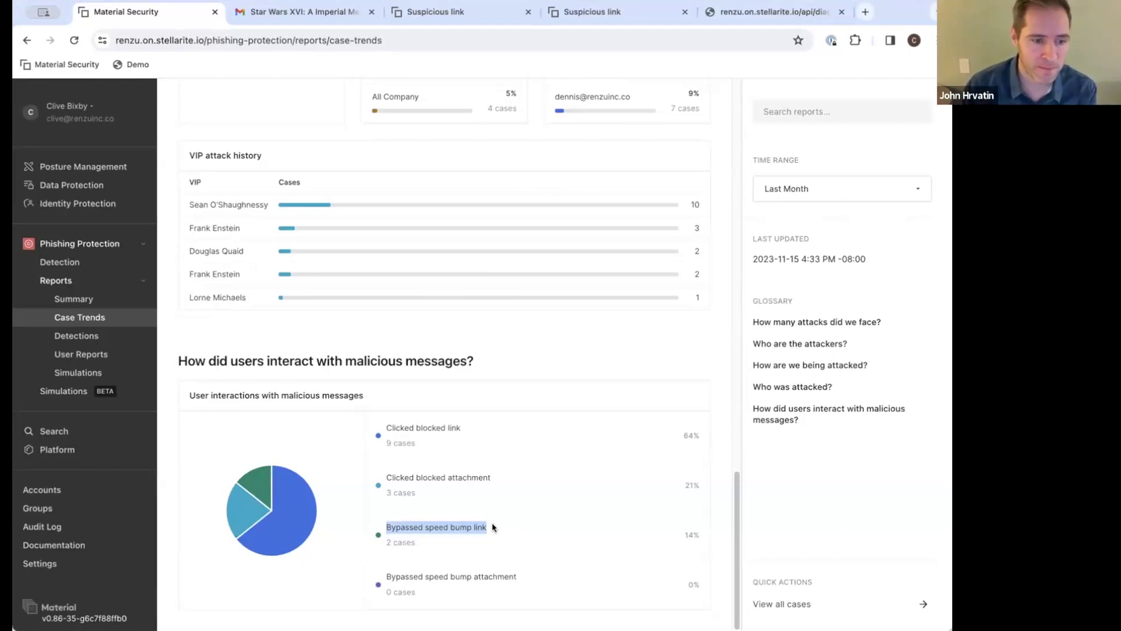
{"action": "key", "text": "super+Tab"}
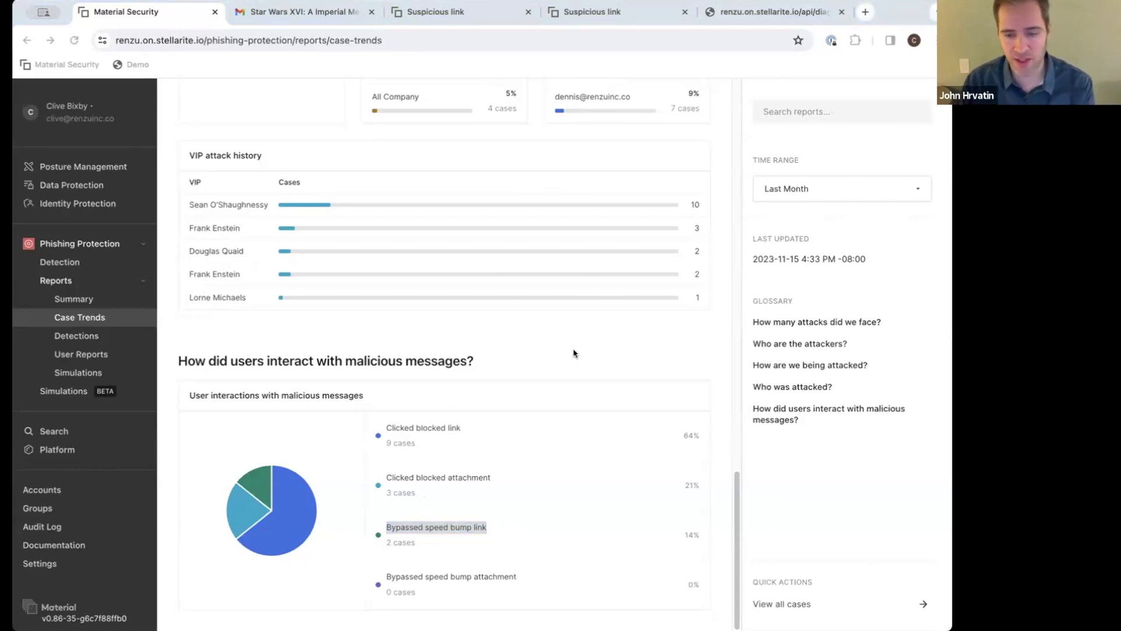
{"action": "key", "text": "super+Tab"}
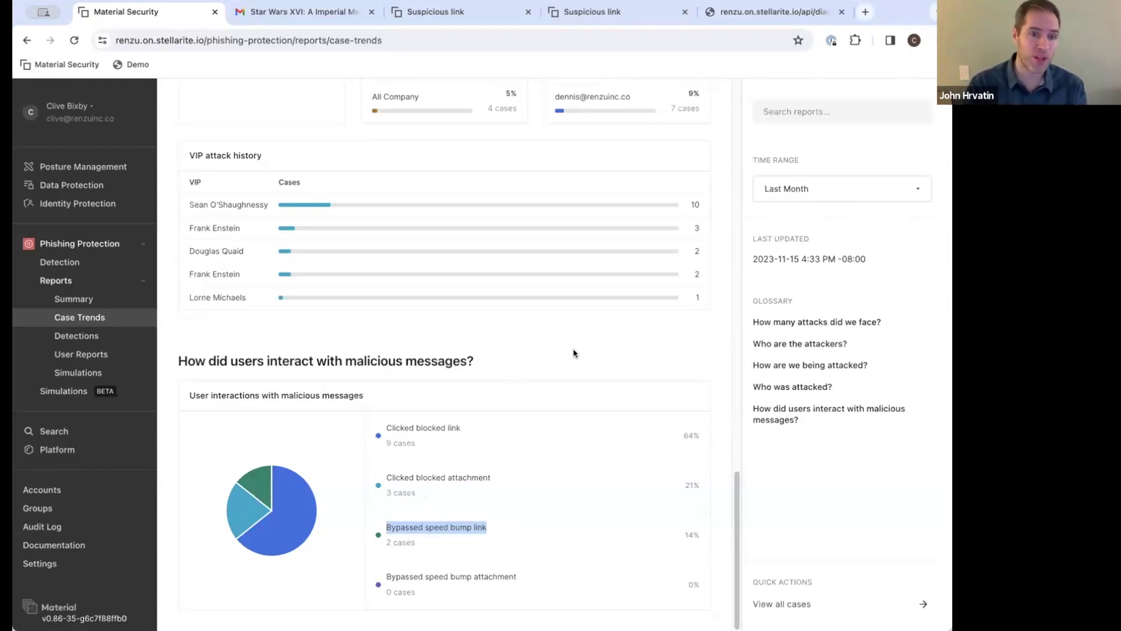
- Search all messages for senders matching the okta.com regex, which finds none from last week
{"action": "left_click", "coordinate": [100, 431]}
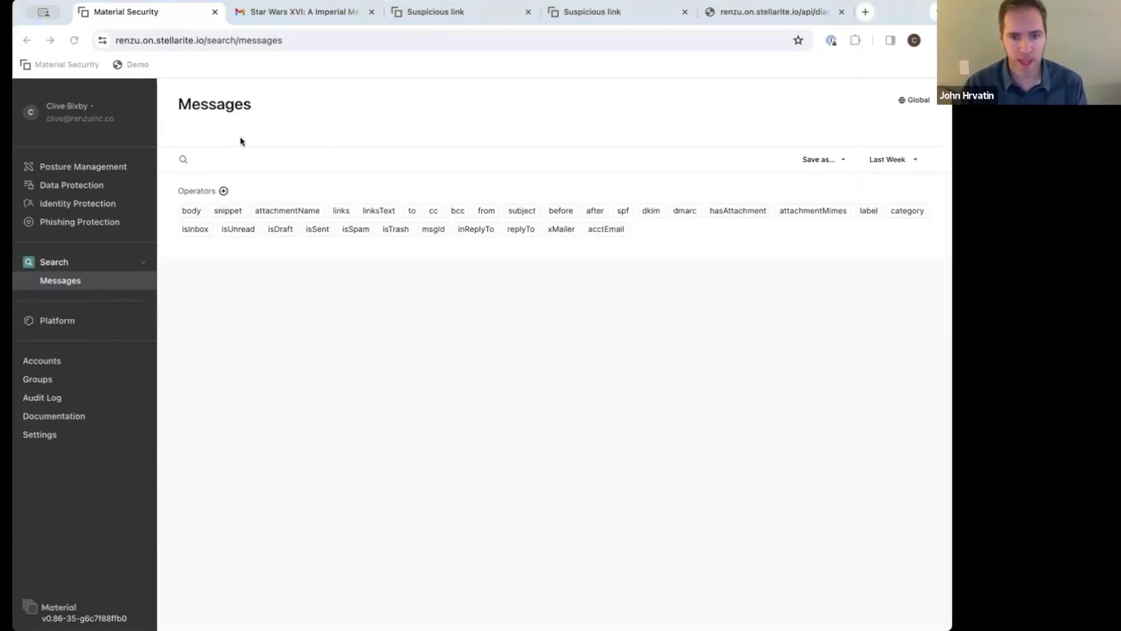
{"action": "left_click", "coordinate": [247, 162]}
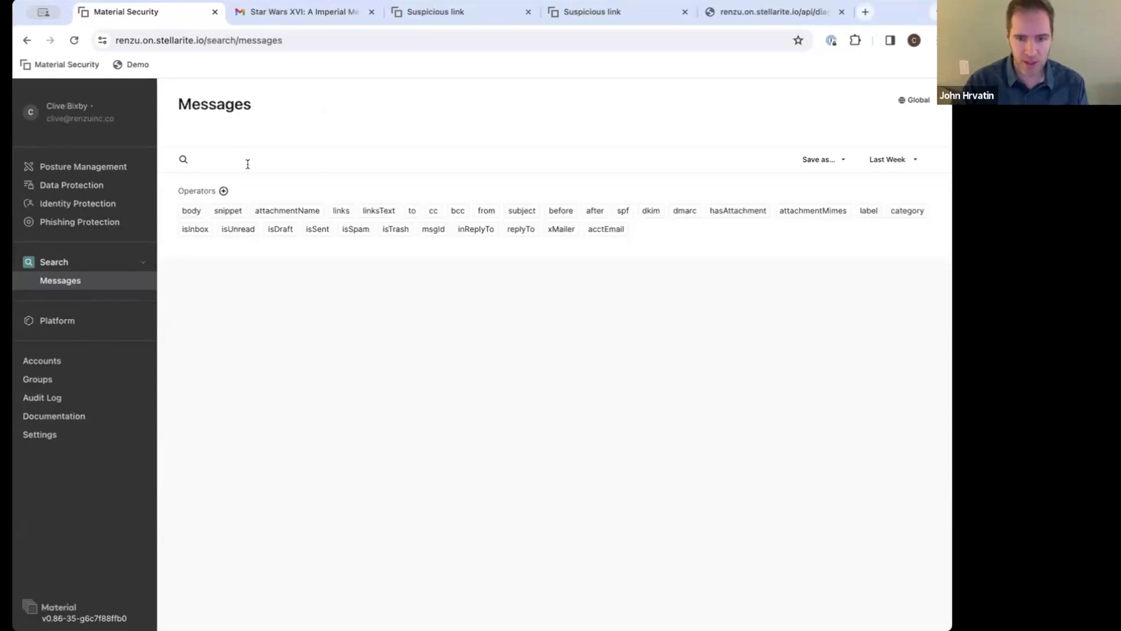
{"action": "type", "text": "from:\"regexp(.*okta.com)\""}
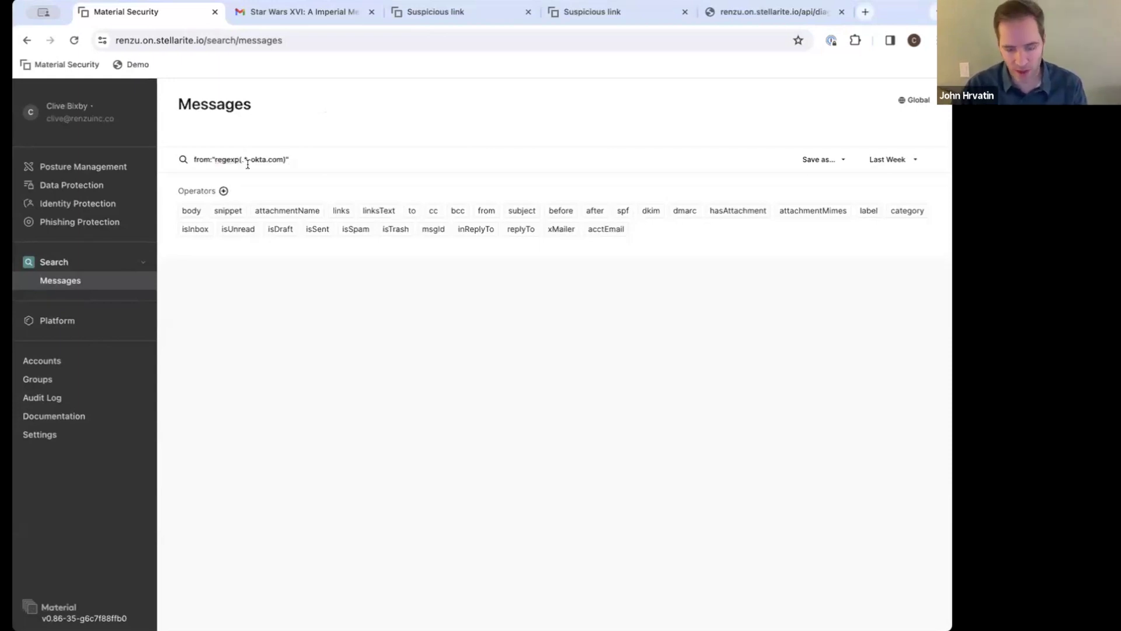
{"action": "key", "text": "Return"}
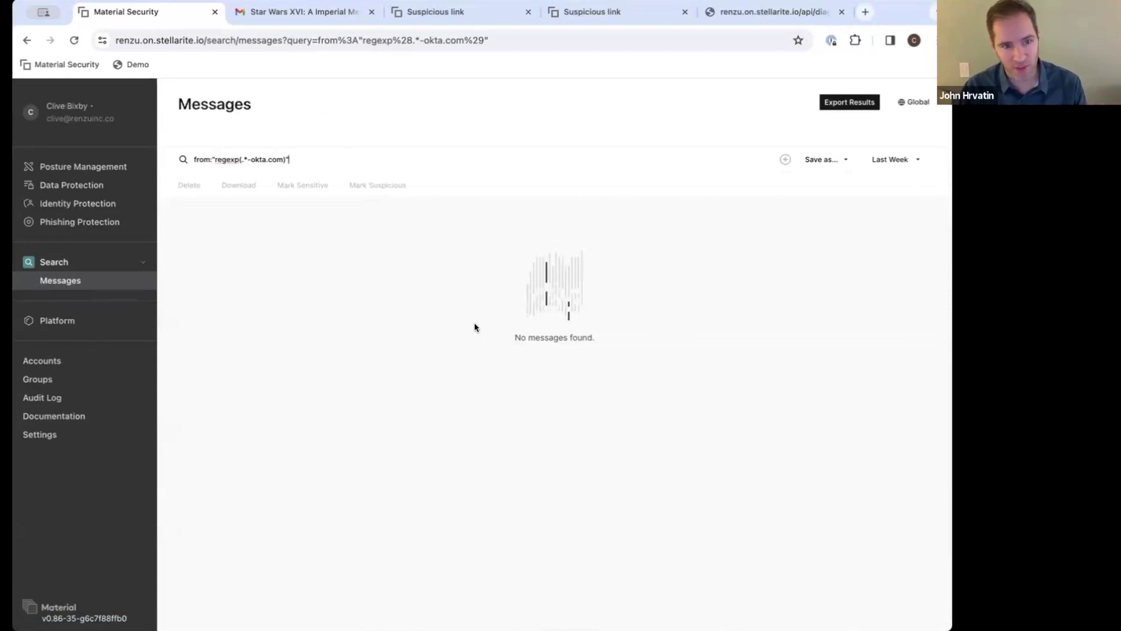
{"action": "left_click", "coordinate": [816, 166]}
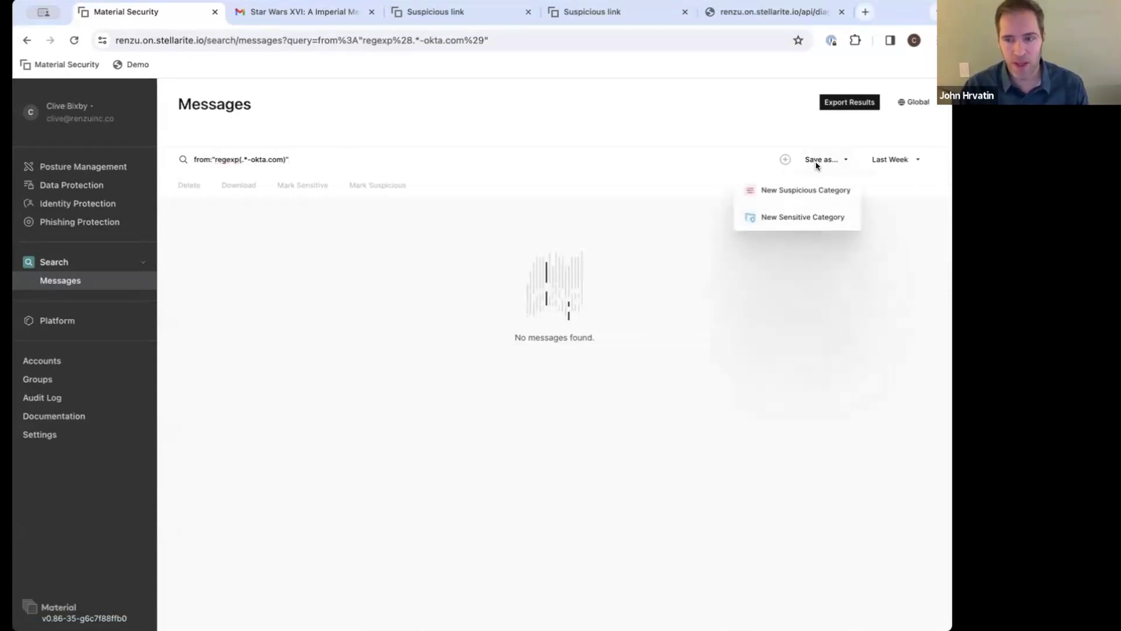
- Create the 'Oktapus Attack Detection' rule from the search, set to block links and attachments
{"action": "left_click", "coordinate": [790, 192]}
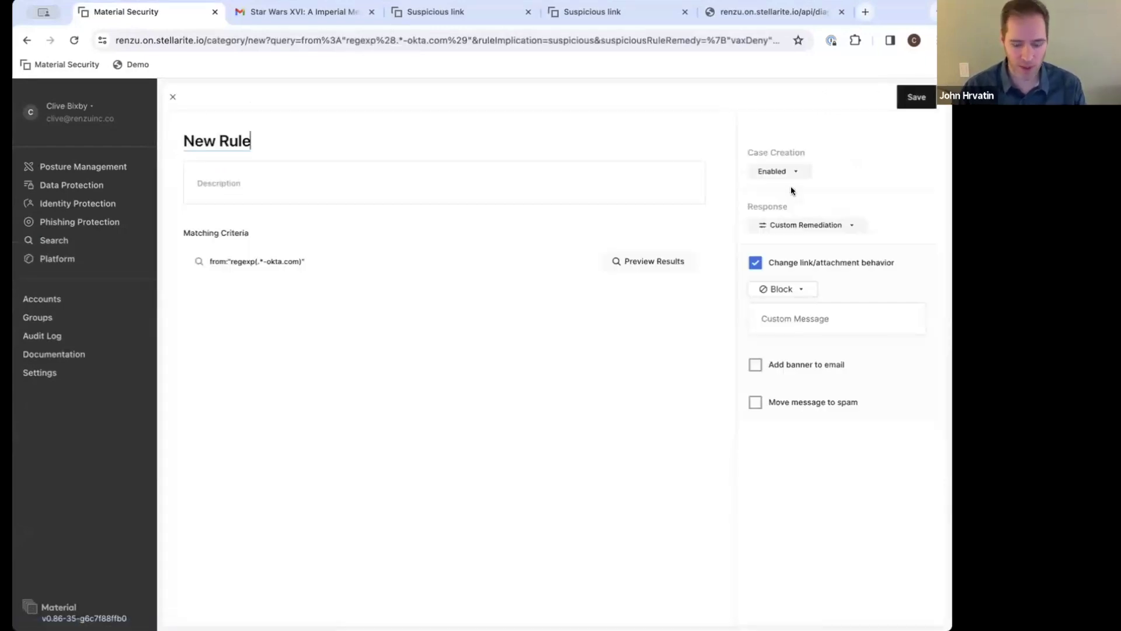
{"action": "key", "text": "BackSpace"}
{"action": "key", "text": "BackSpace"}
{"action": "key", "text": "BackSpace"}
{"action": "key", "text": "BackSpace"}
{"action": "key", "text": "BackSpace"}
{"action": "key", "text": "BackSpace"}
{"action": "key", "text": "BackSpace"}
{"action": "key", "text": "BackSpace"}
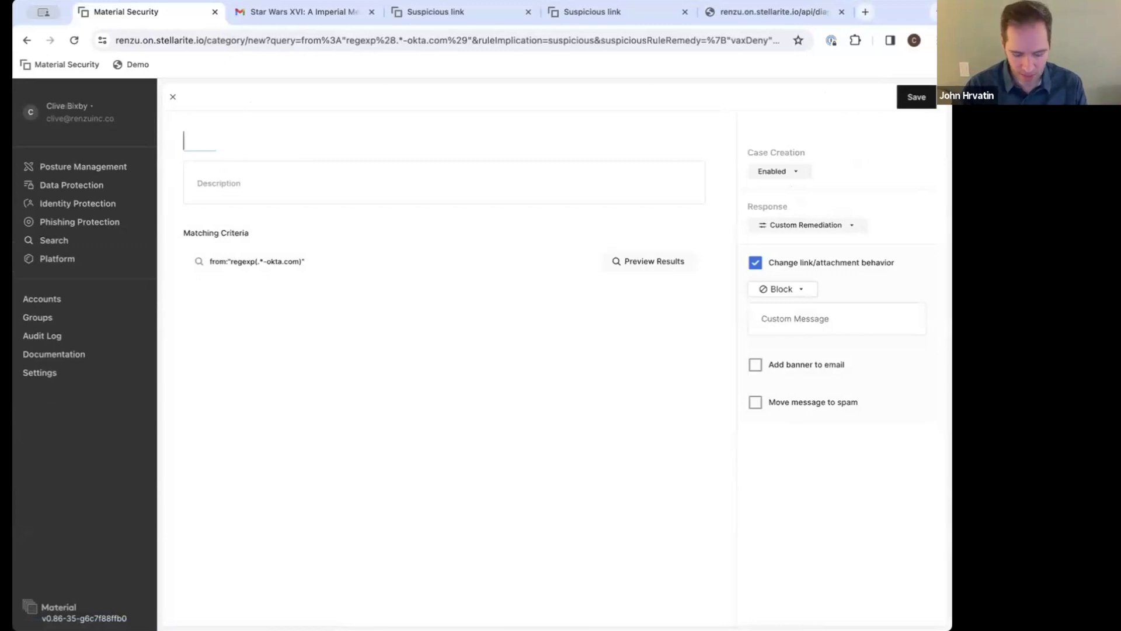
{"action": "type", "text": "Oktapus At"}
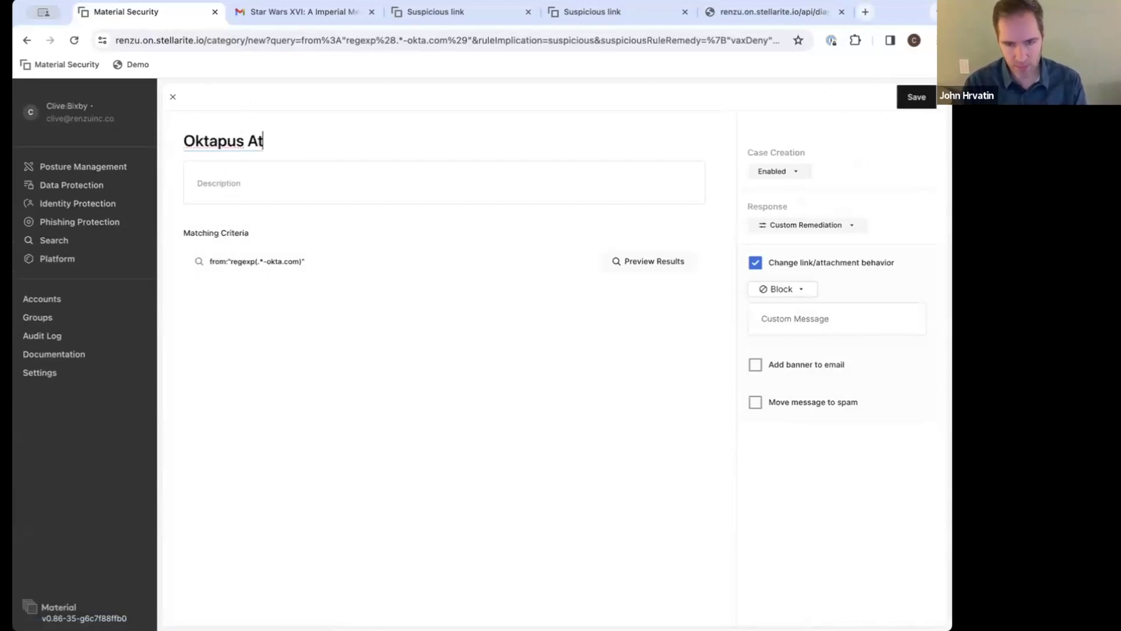
{"action": "type", "text": "tack Detection"}
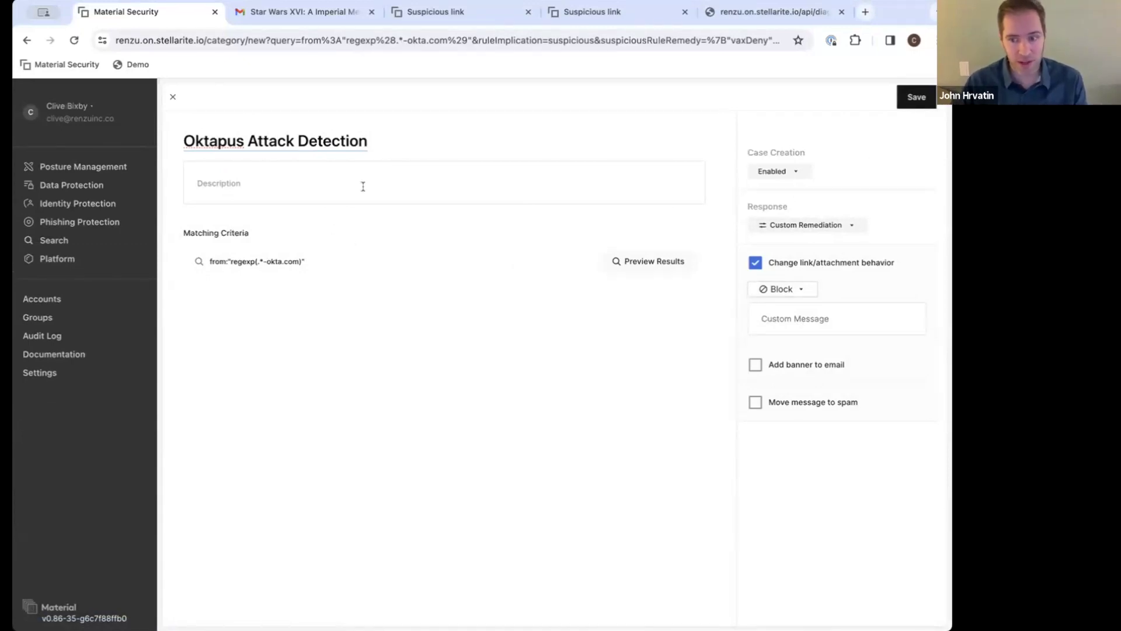
{"action": "left_click", "coordinate": [780, 289]}
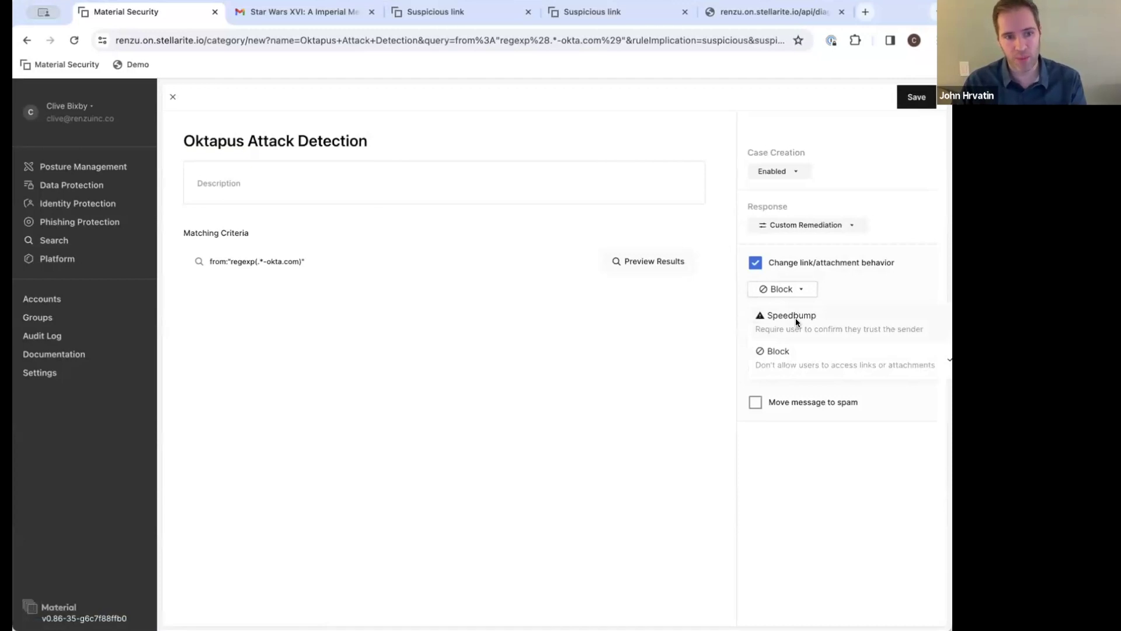
{"action": "left_click", "coordinate": [796, 471]}
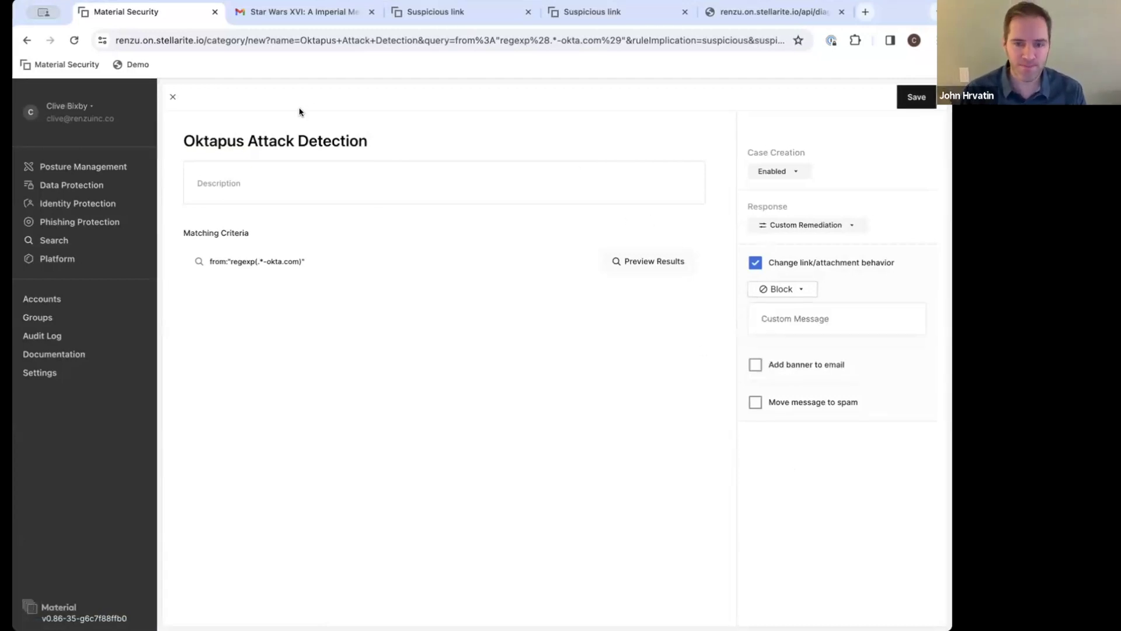
{"action": "left_click", "coordinate": [170, 97]}
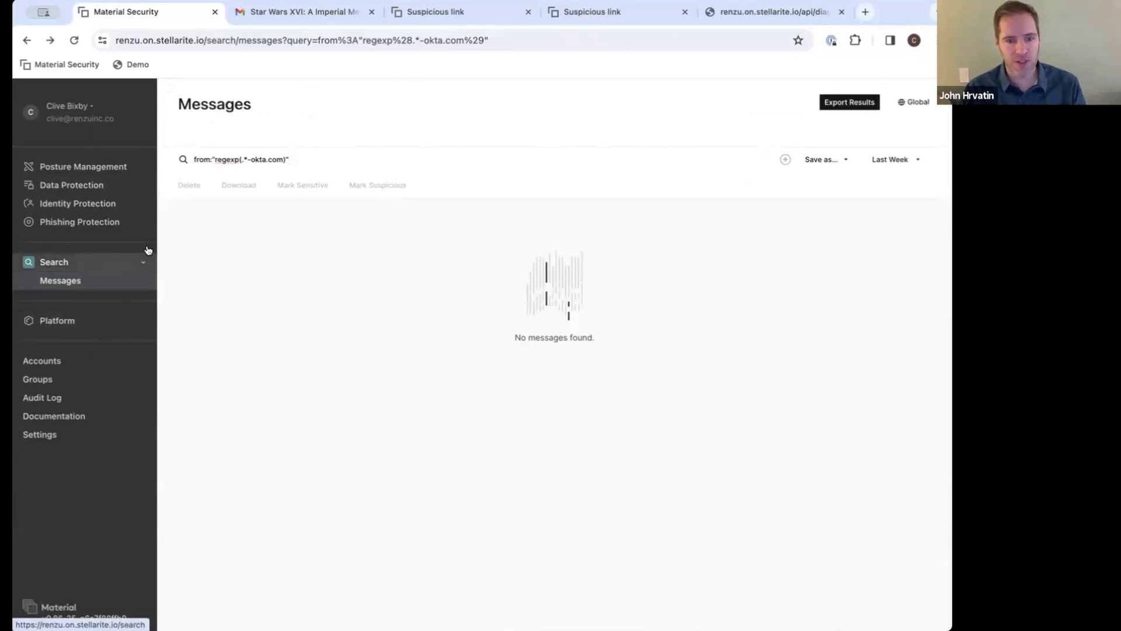
- Open the Phishing Protection cases list, then the phishing Simulations page
{"action": "left_click", "coordinate": [96, 223]}
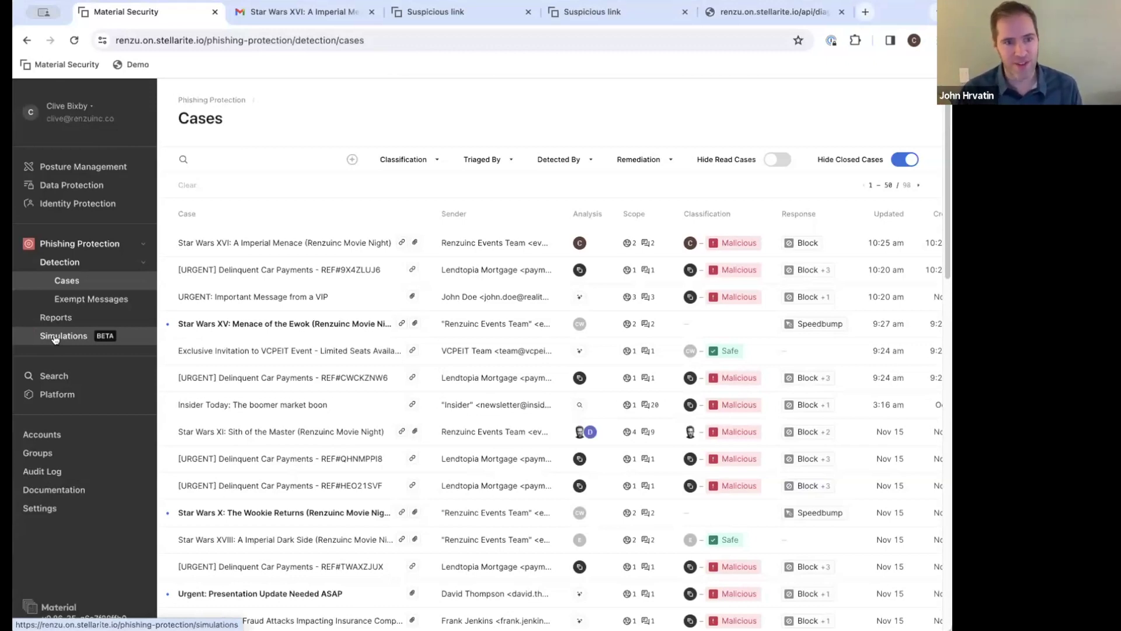
{"action": "left_click", "coordinate": [59, 336]}
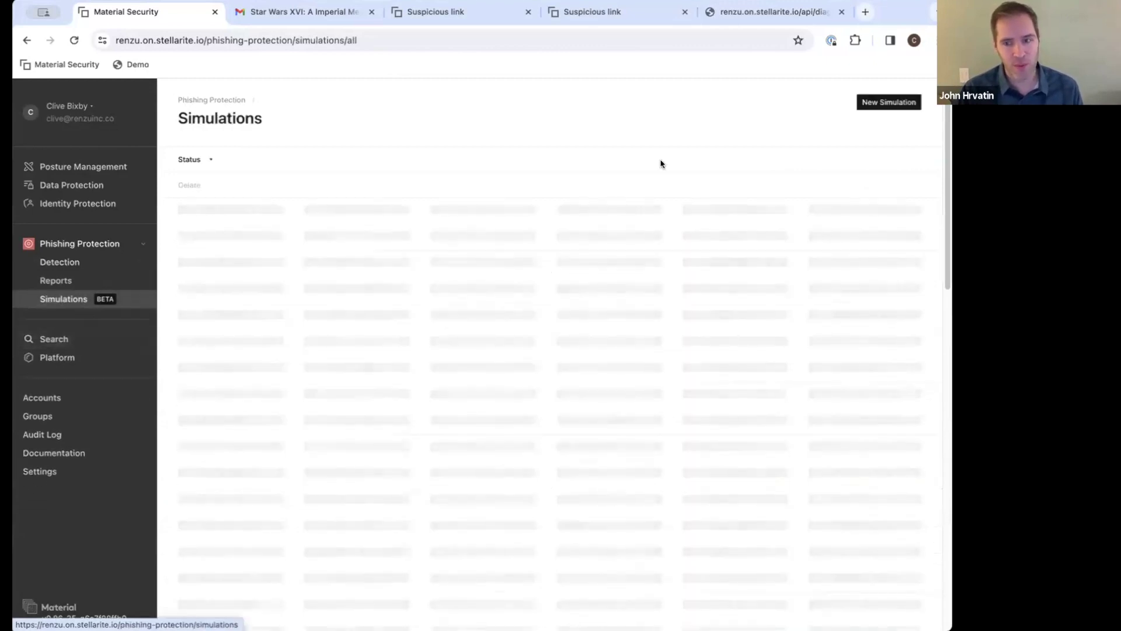
- Start a new simulation from the existing 'Star Wars XVI: A Imperial Menace' case
{"action": "left_click", "coordinate": [890, 102]}
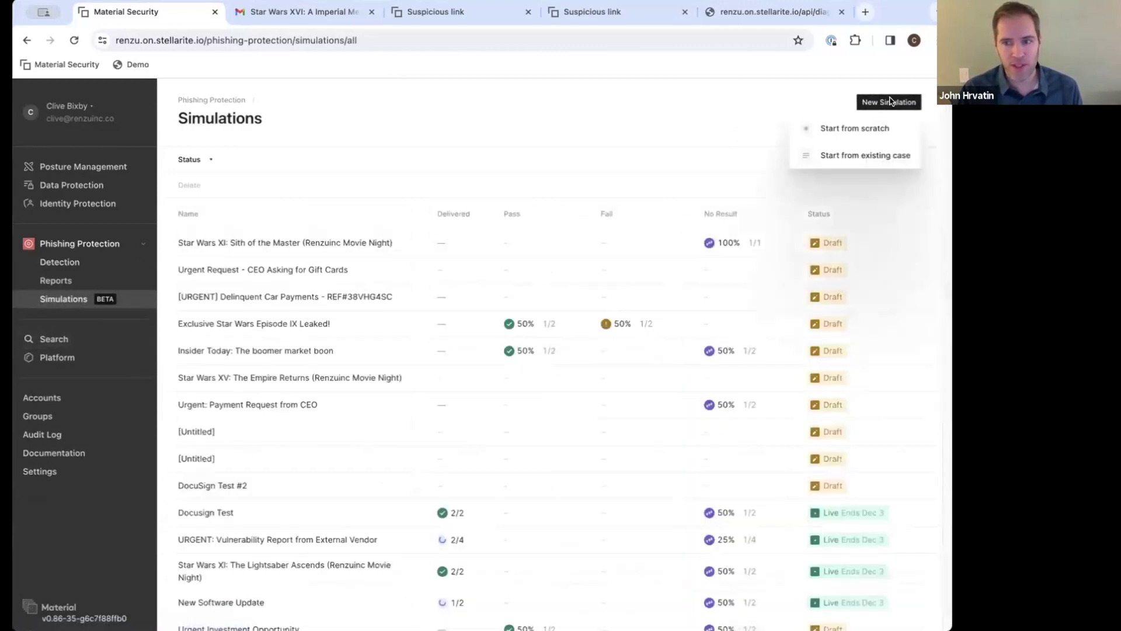
{"action": "left_click", "coordinate": [865, 156]}
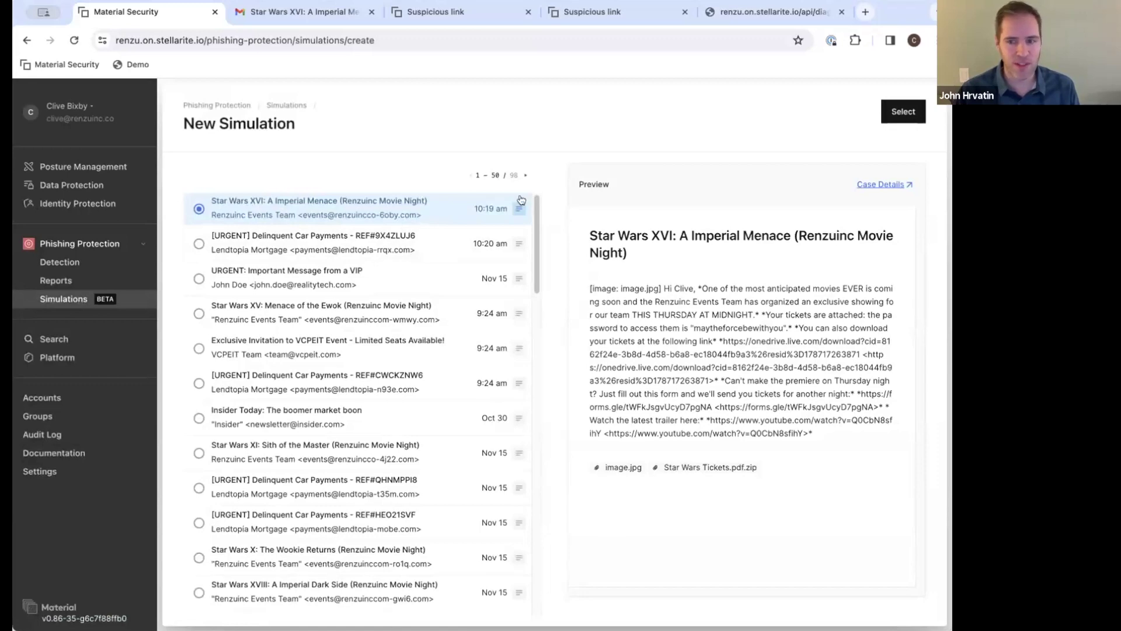
{"action": "left_click", "coordinate": [903, 112]}
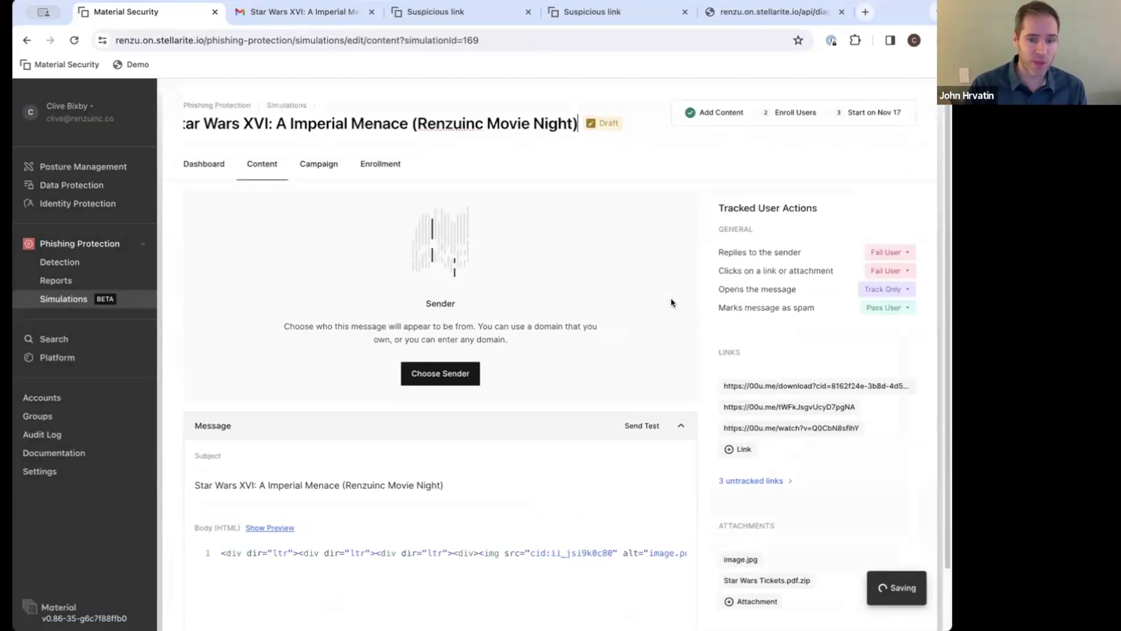
- Review the Star Wars XVI draft simulation's content, with its subject, links and attachments carried over
{"action": "scroll", "coordinate": [730, 330], "scroll_direction": "down", "scroll_amount": 1}
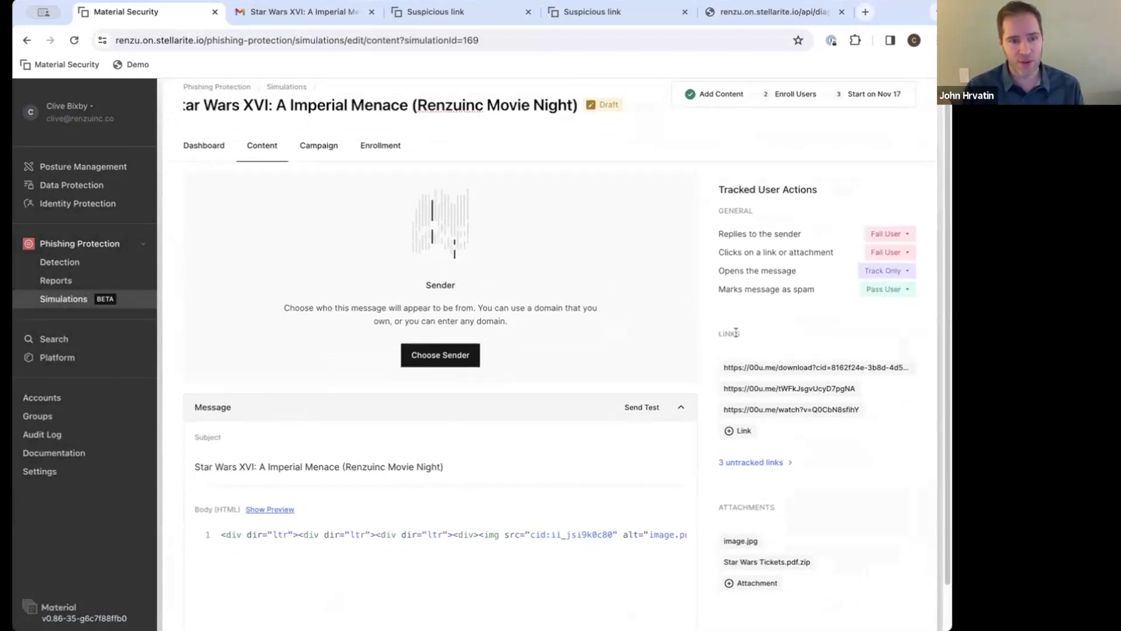
{"action": "scroll", "coordinate": [736, 337], "scroll_direction": "down", "scroll_amount": 1}
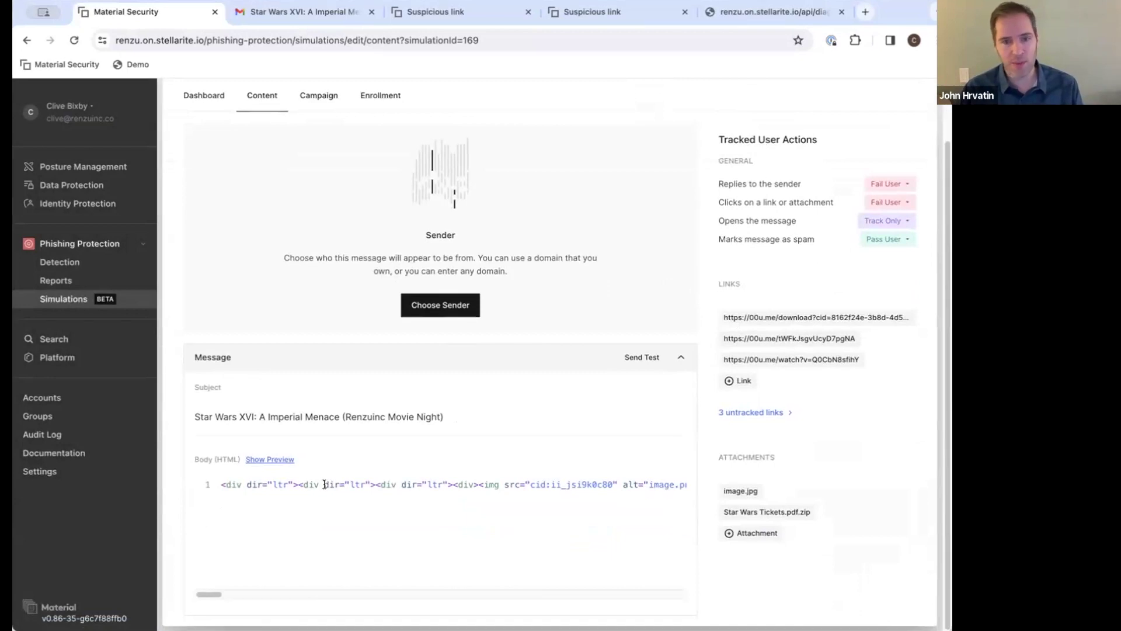
{"action": "scroll", "coordinate": [325, 483], "scroll_direction": "up", "scroll_amount": 1}
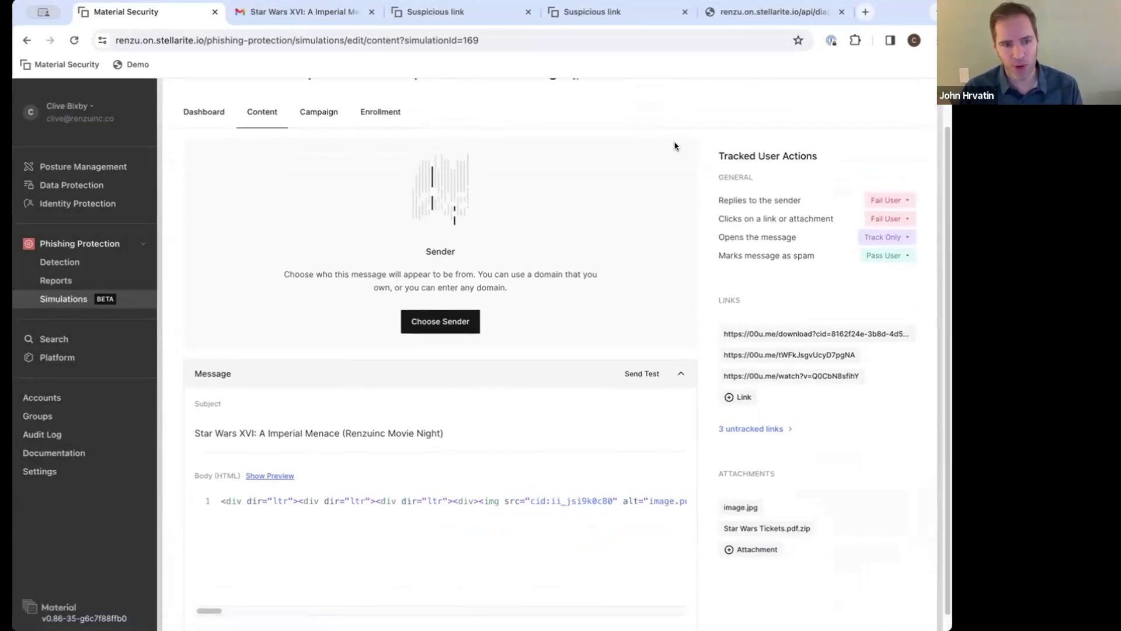
{"action": "scroll", "coordinate": [671, 144], "scroll_direction": "up", "scroll_amount": 1}
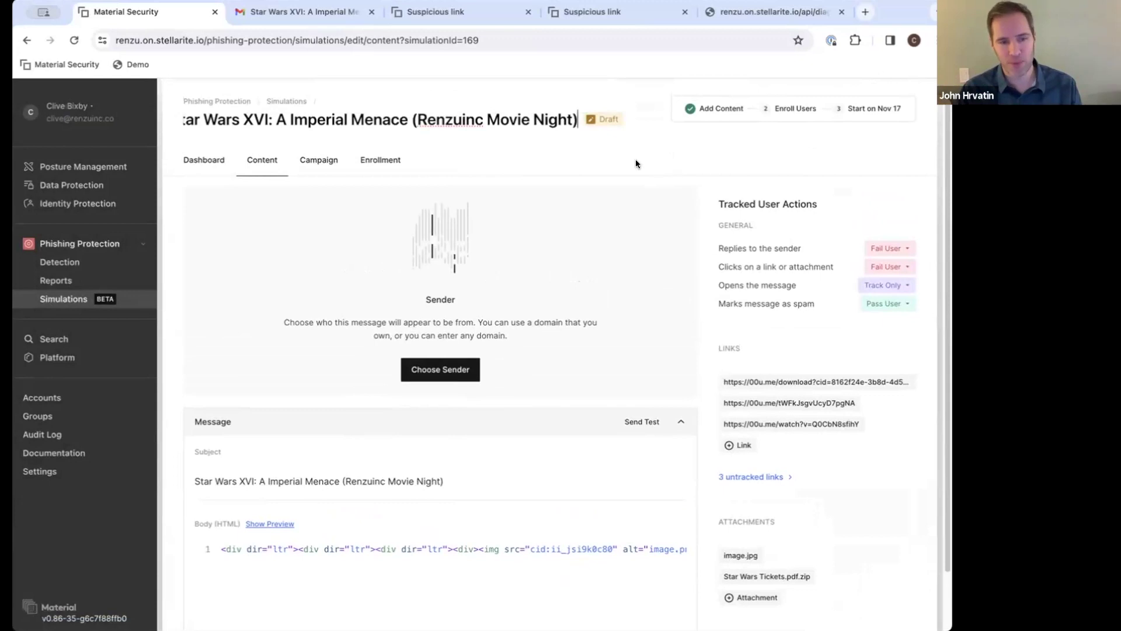
{"action": "scroll", "coordinate": [634, 153], "scroll_direction": "down", "scroll_amount": 1}
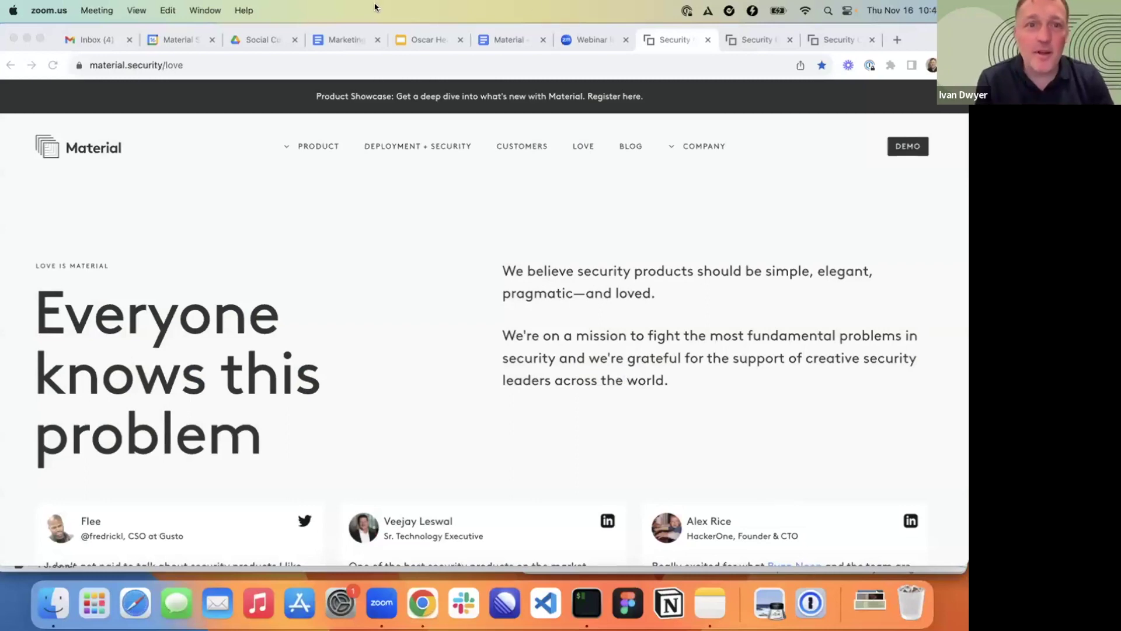
- Bring the Material Product Showcase slides window to the front in Chrome
{"action": "left_click", "coordinate": [196, 7]}
{"action": "left_click", "coordinate": [109, 212]}
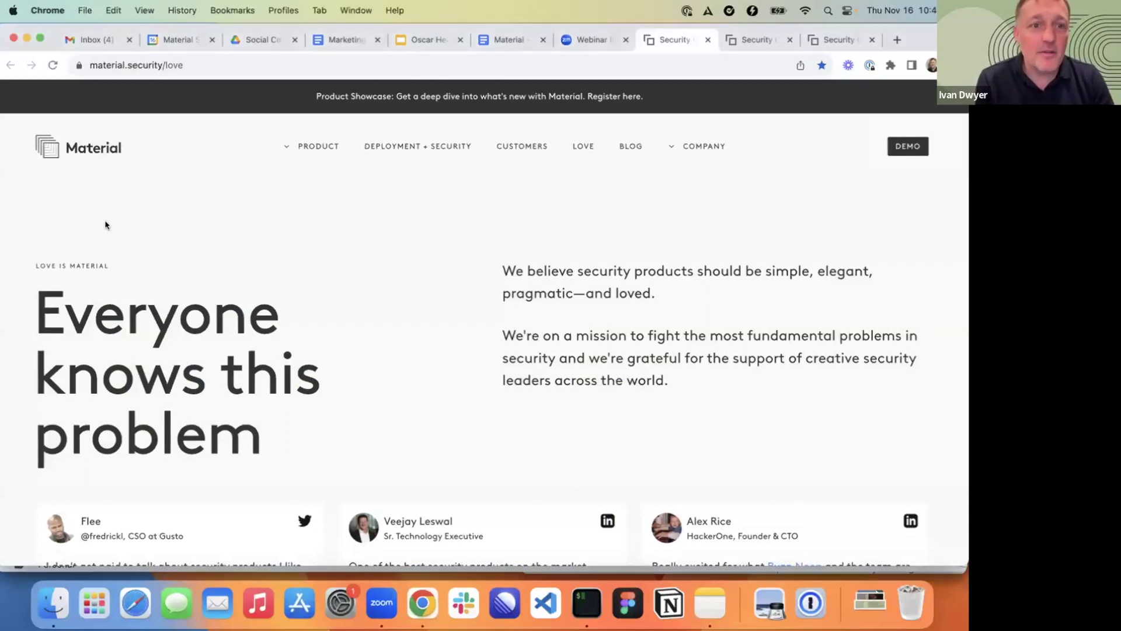
{"action": "left_click", "coordinate": [356, 10]}
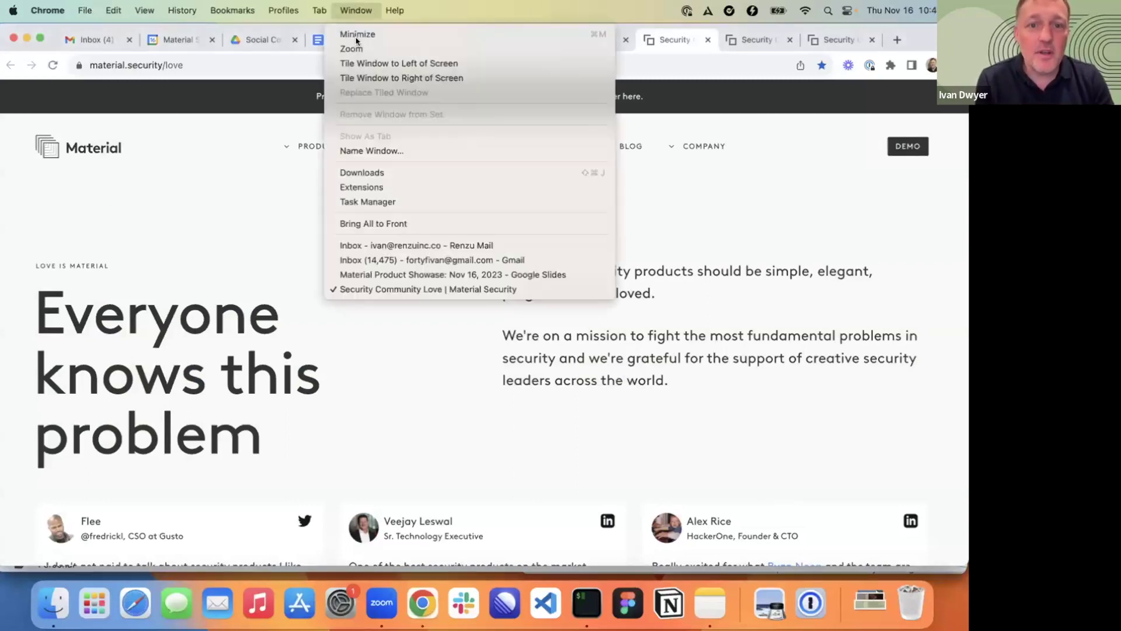
{"action": "left_click", "coordinate": [400, 273]}
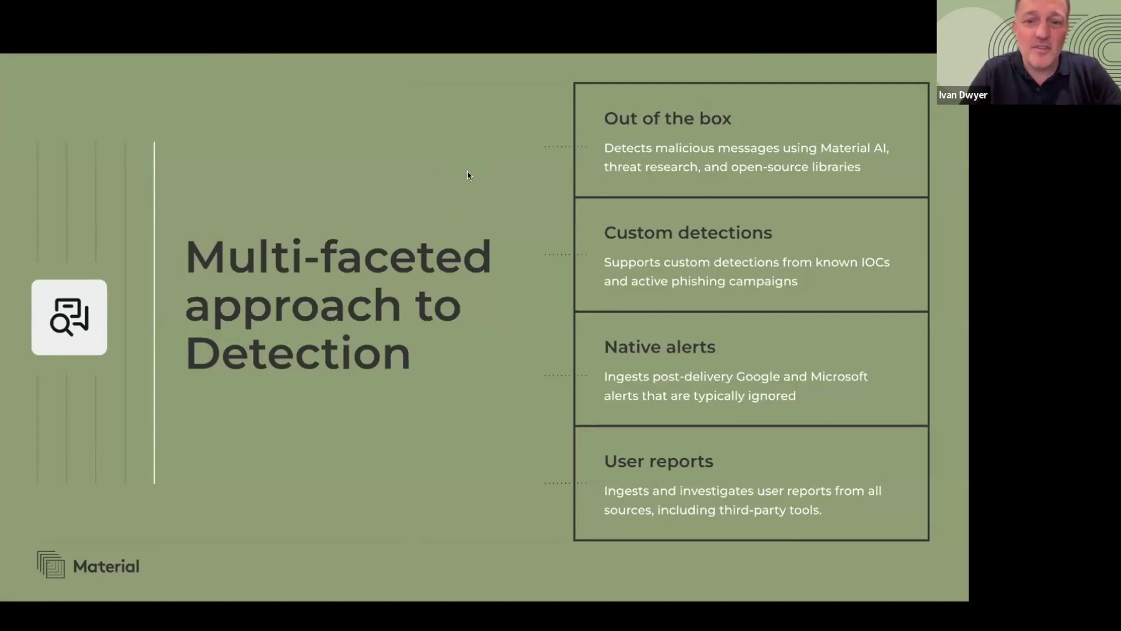
- Advance to the 'Unified view and response' slide
{"action": "key", "text": "Right"}
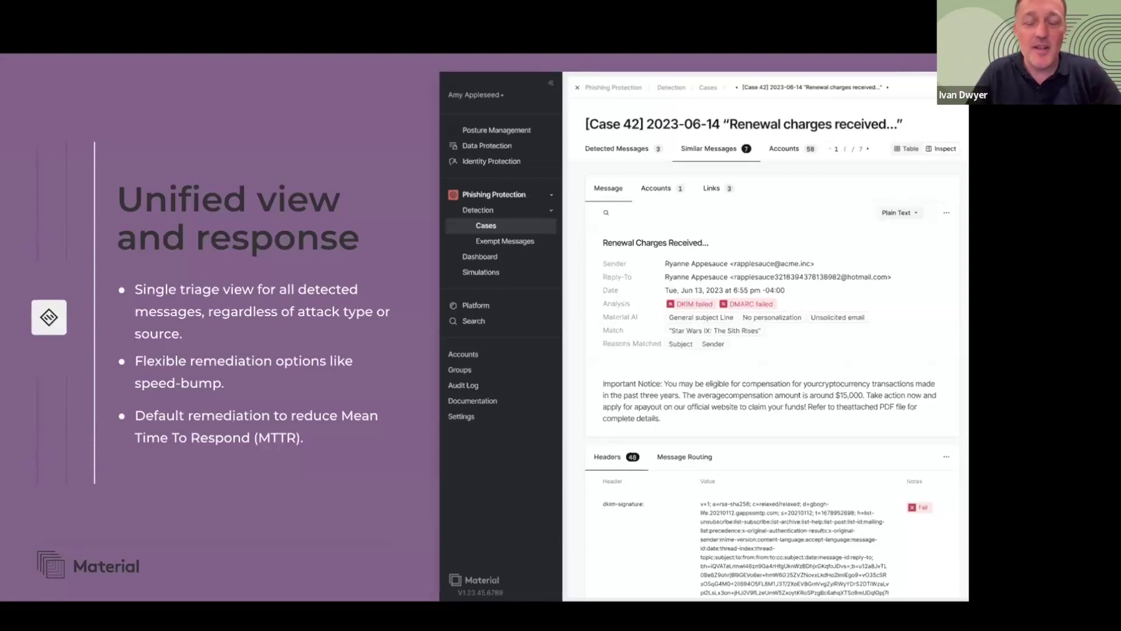
- Advance to the 'Admin reports & trends' slide
{"action": "left_click", "coordinate": [327, 219]}
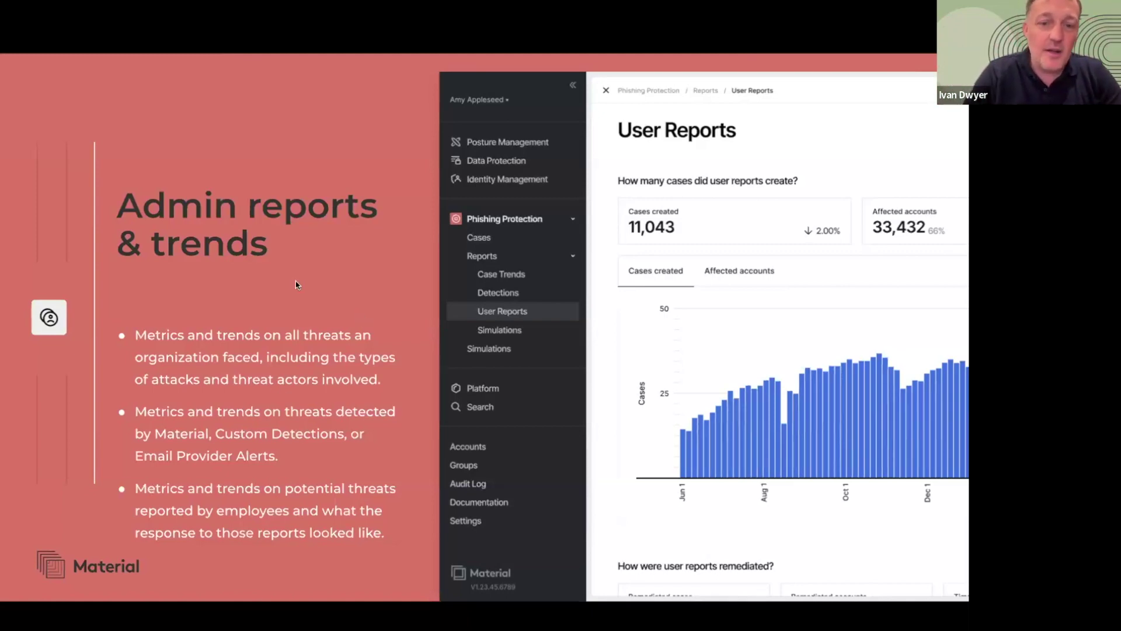
- Advance two slides, past 'Single-tenant, API-based, Fully extensible', to the POC quick-answers slide
{"action": "key", "text": "Right"}
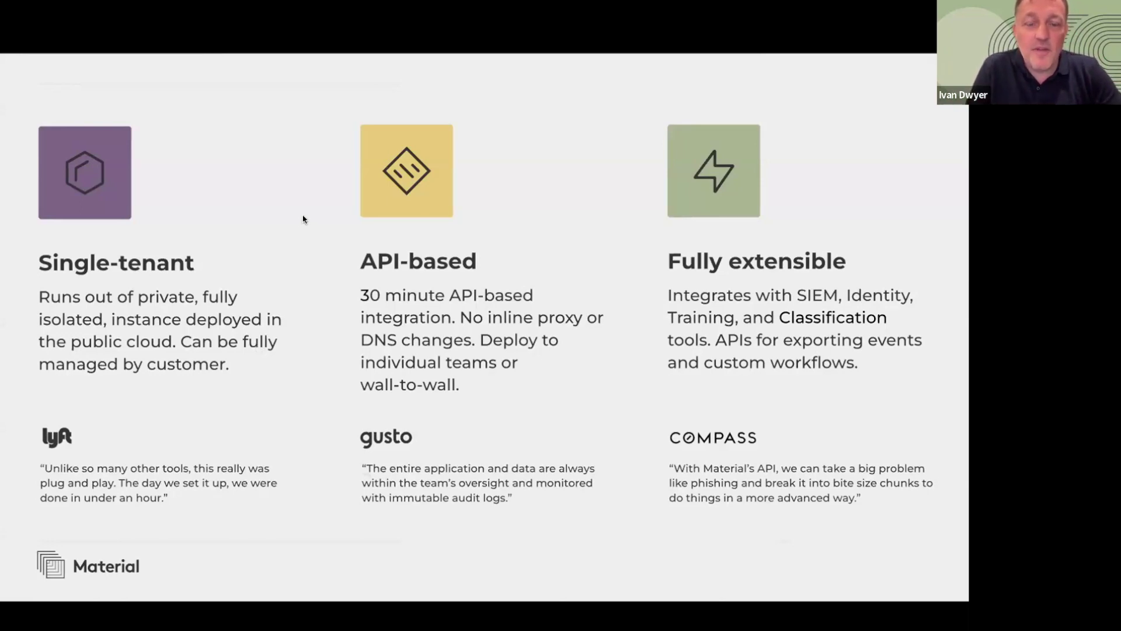
{"action": "key", "text": "Right"}
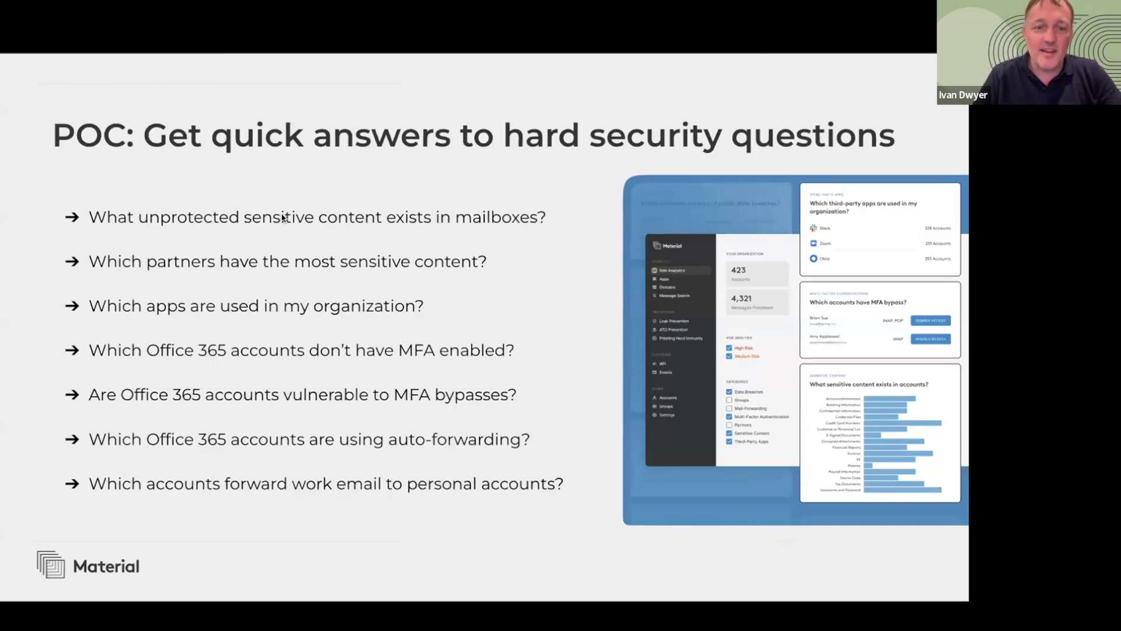
{"action": "key", "text": "Right"}
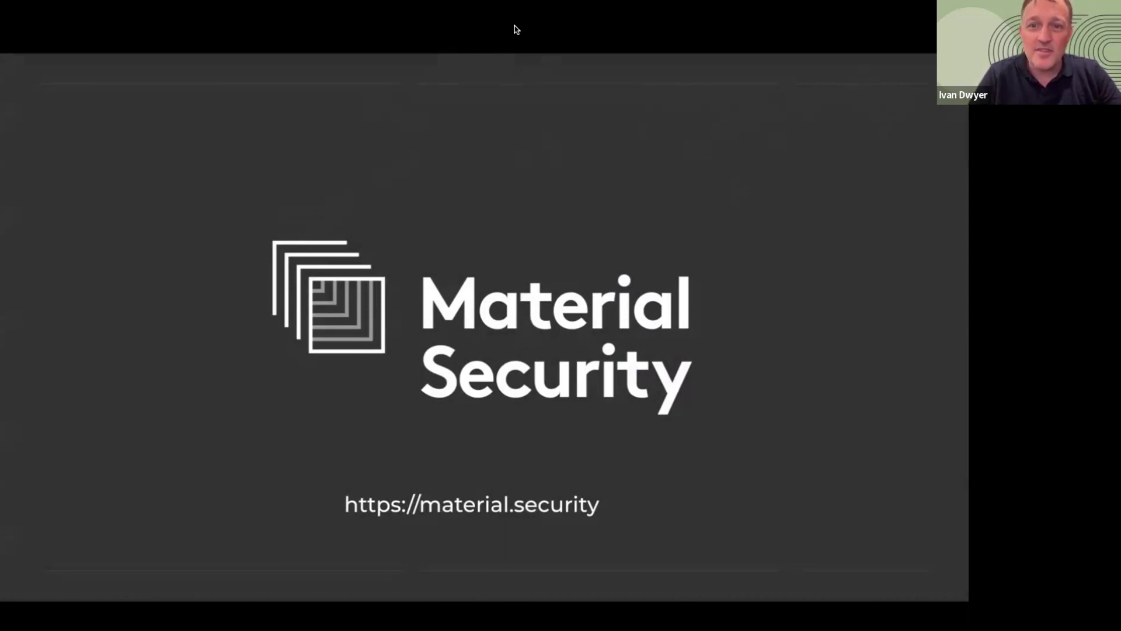
- Display the closing Material Security slide with its logo and material.security URL
{"action": "mouse_move", "coordinate": [514, 1]}
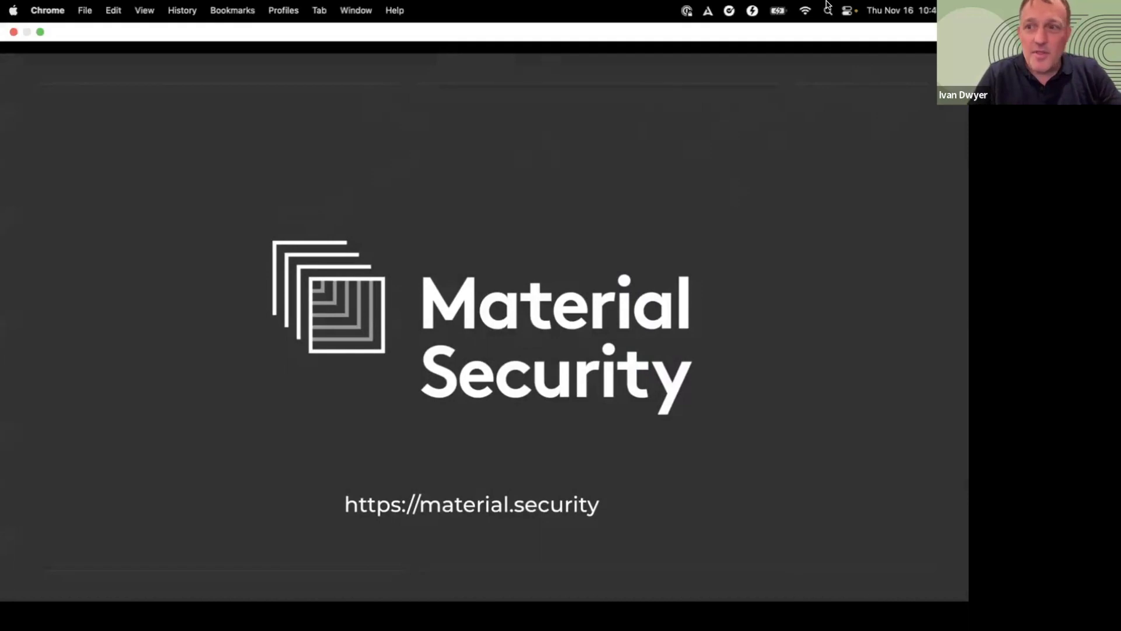